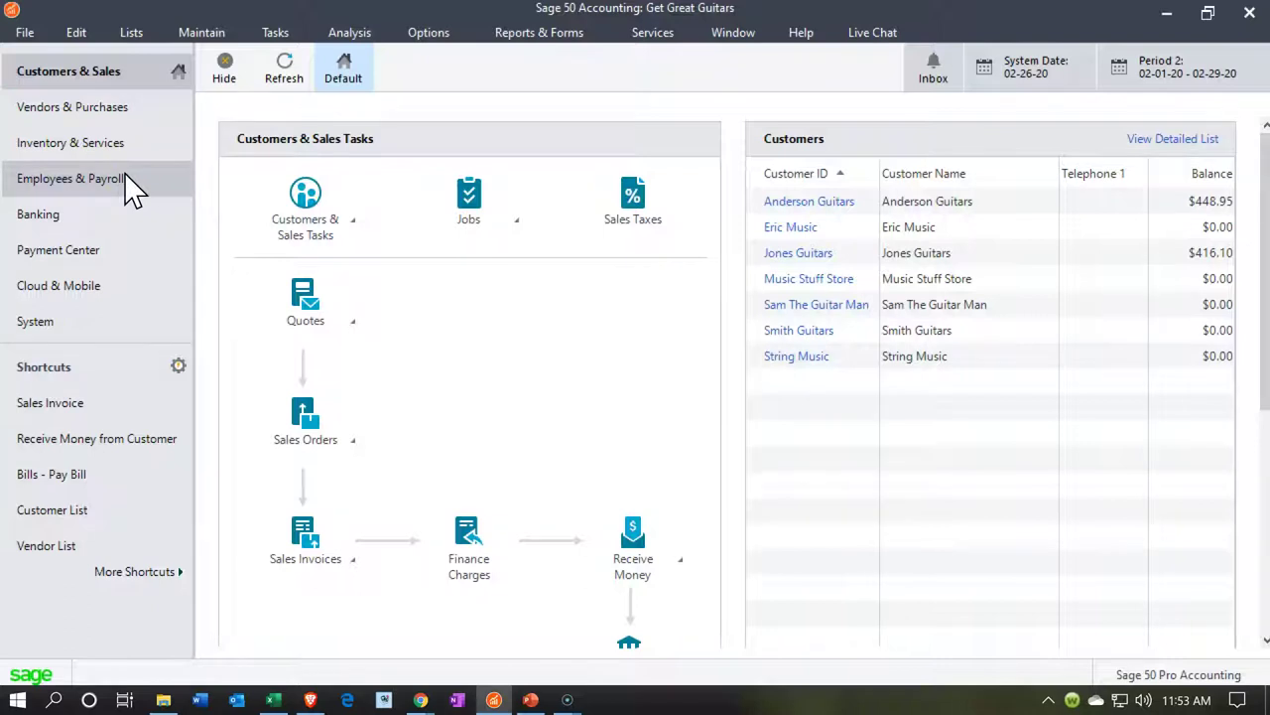
- Open the Employees & Payroll section in Sage 50 and look over the Paychex and ADP websites in Chrome
click(134, 187)
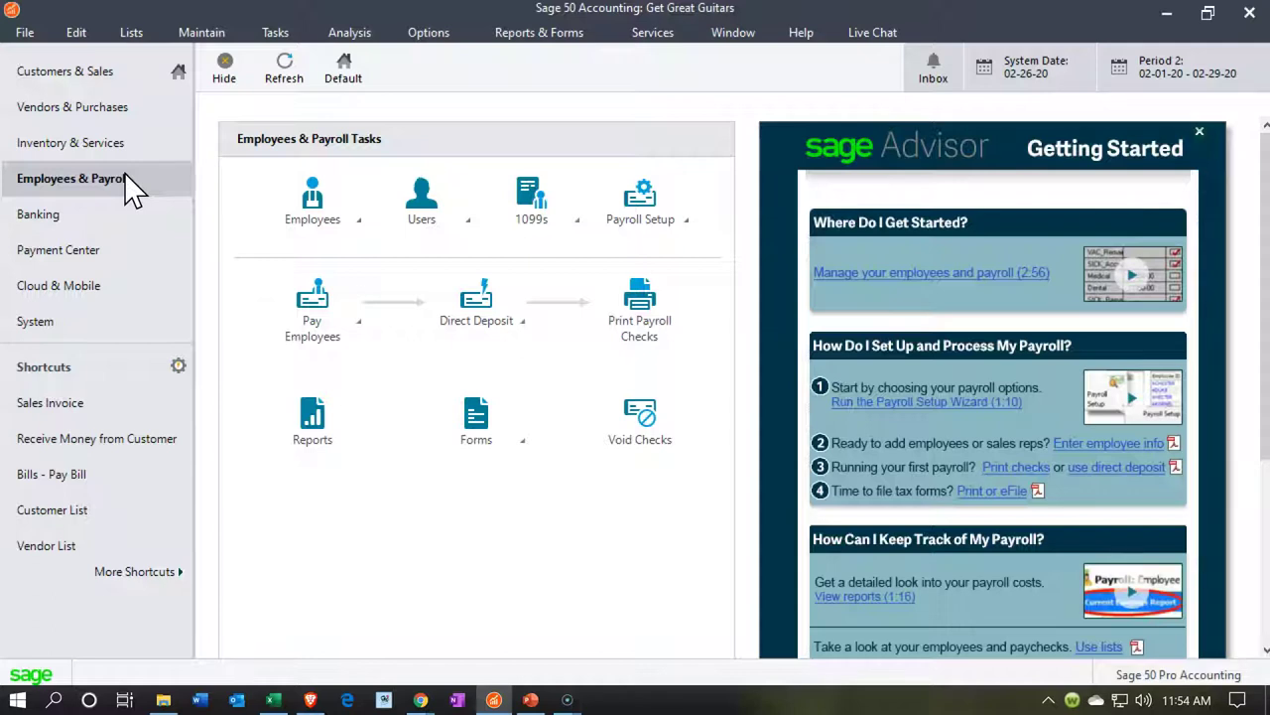
click(435, 702)
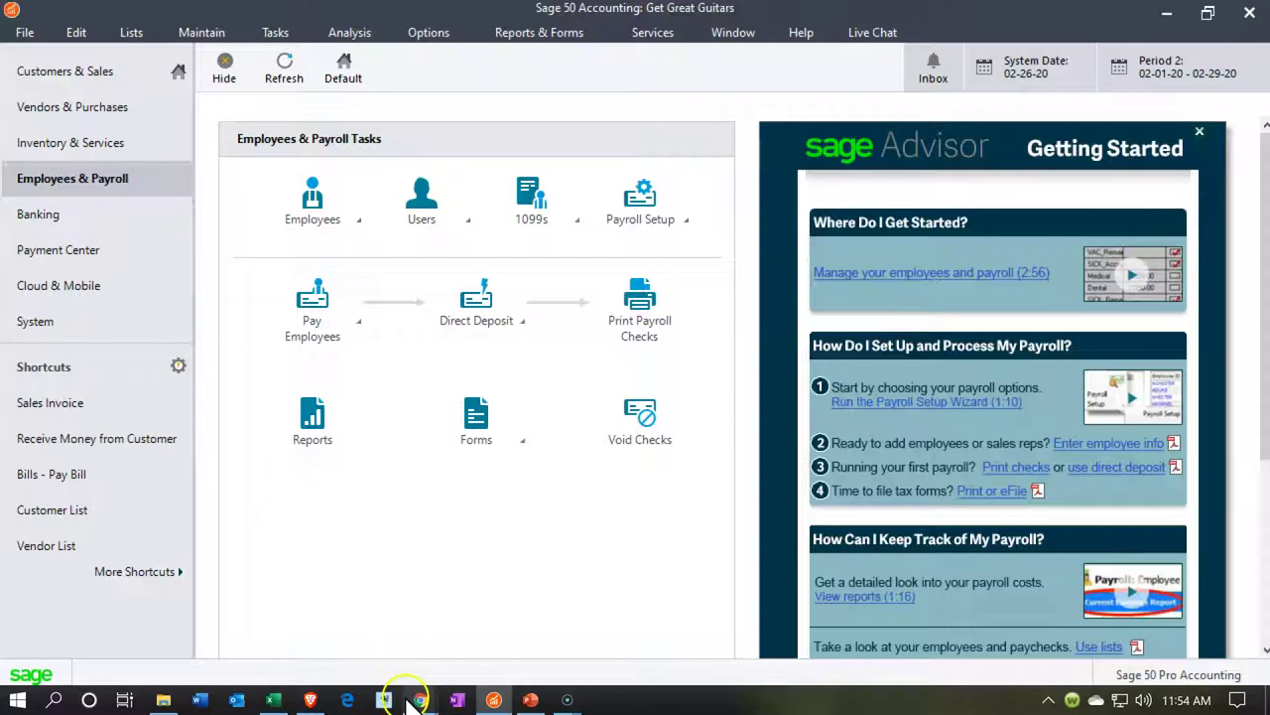
click(468, 638)
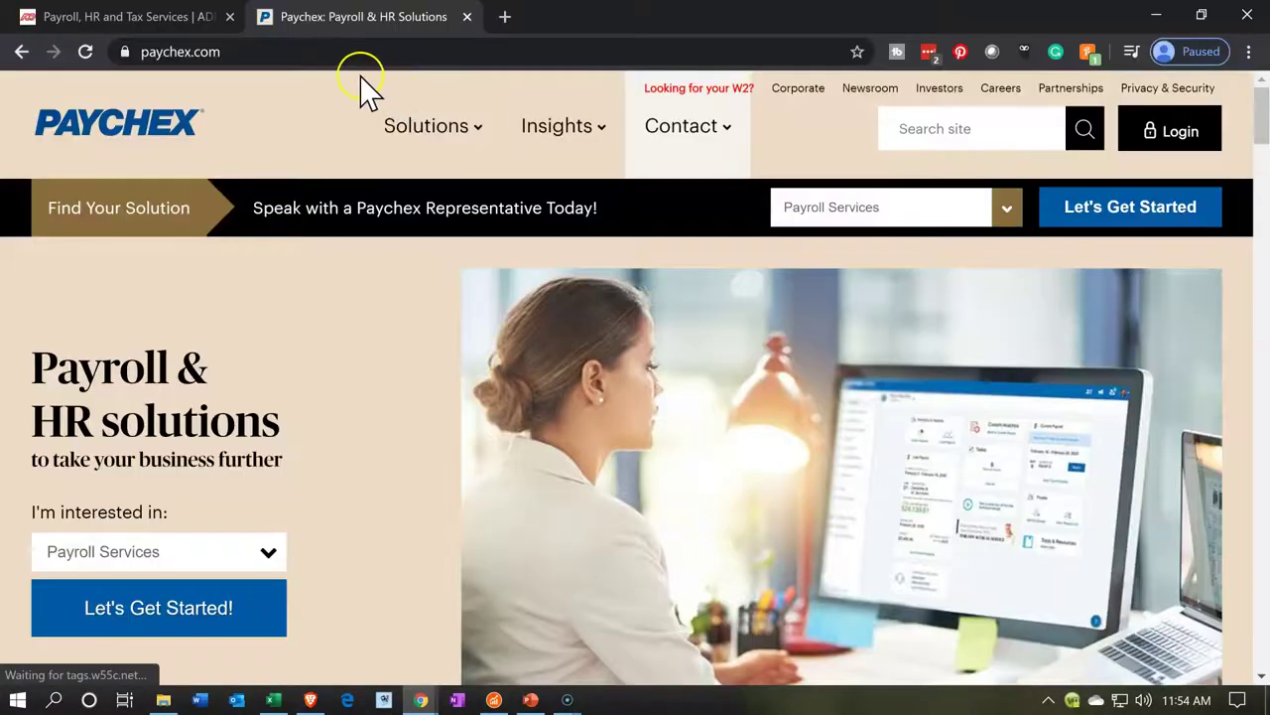
click(117, 20)
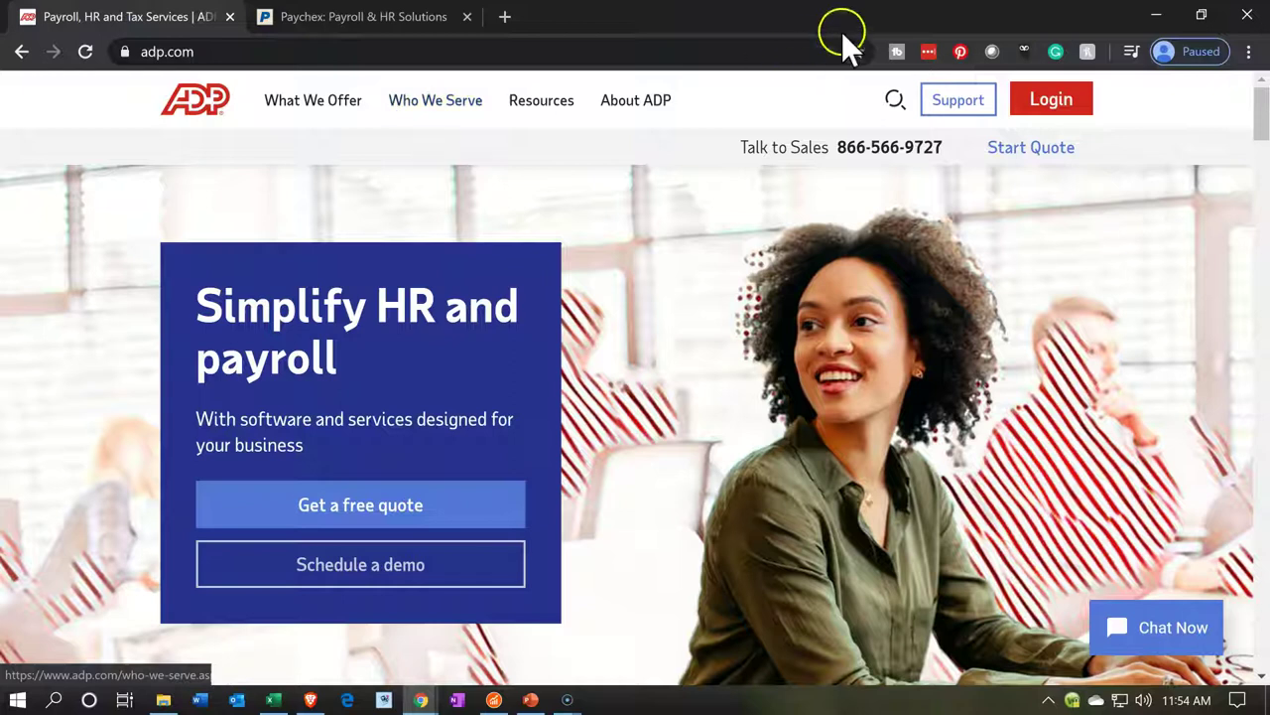
click(1156, 18)
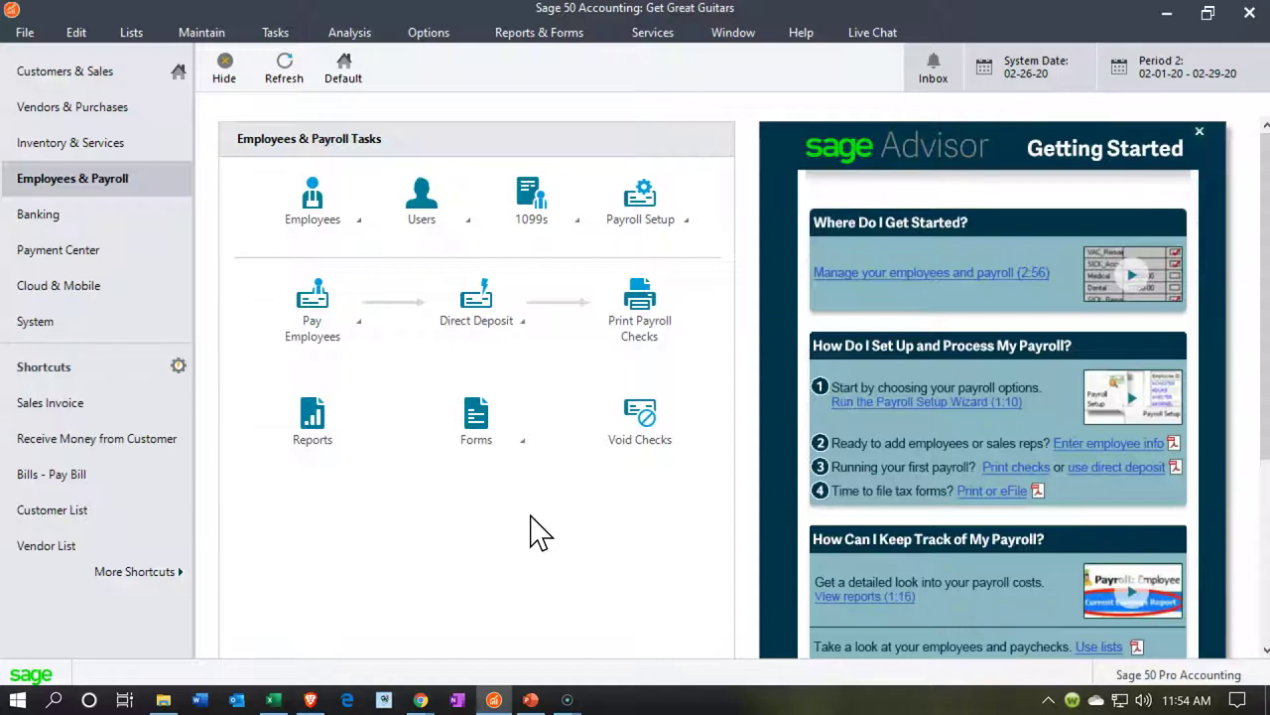
- Switch to Payroll.xlsx in Excel and examine the Example sheet's payroll register along the first employee's row, from name to net pay
click(272, 700)
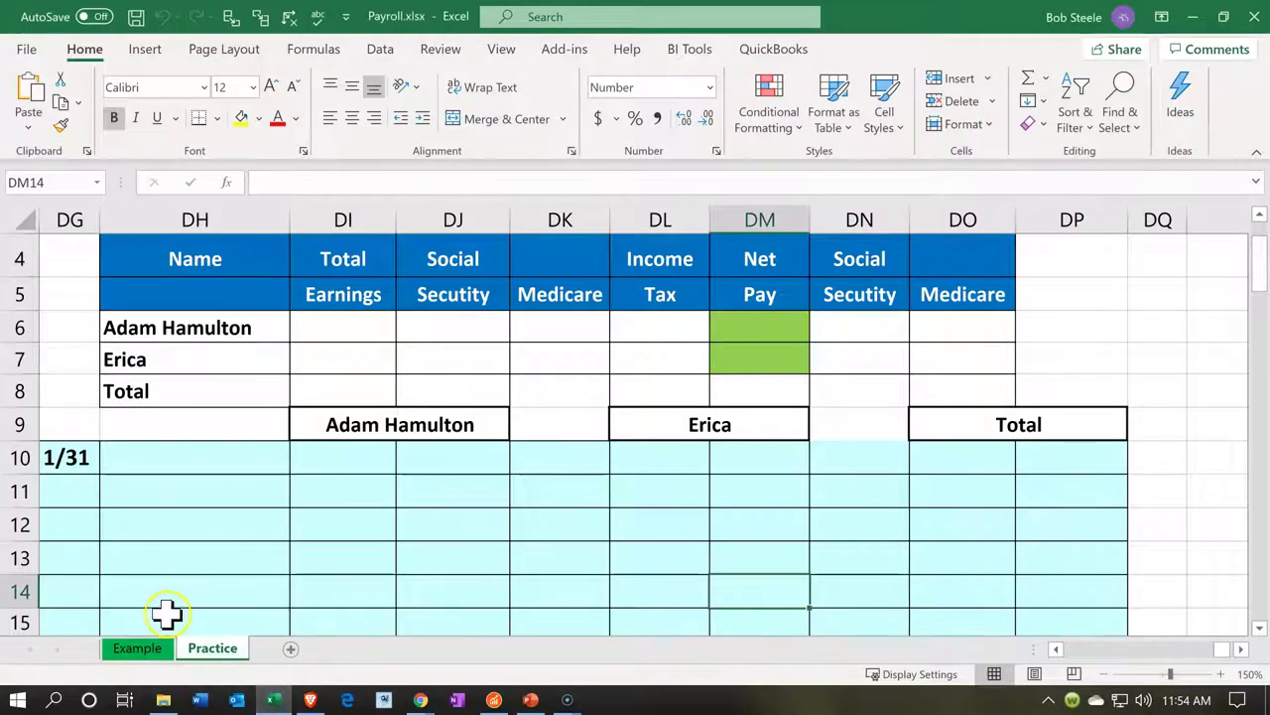
click(144, 650)
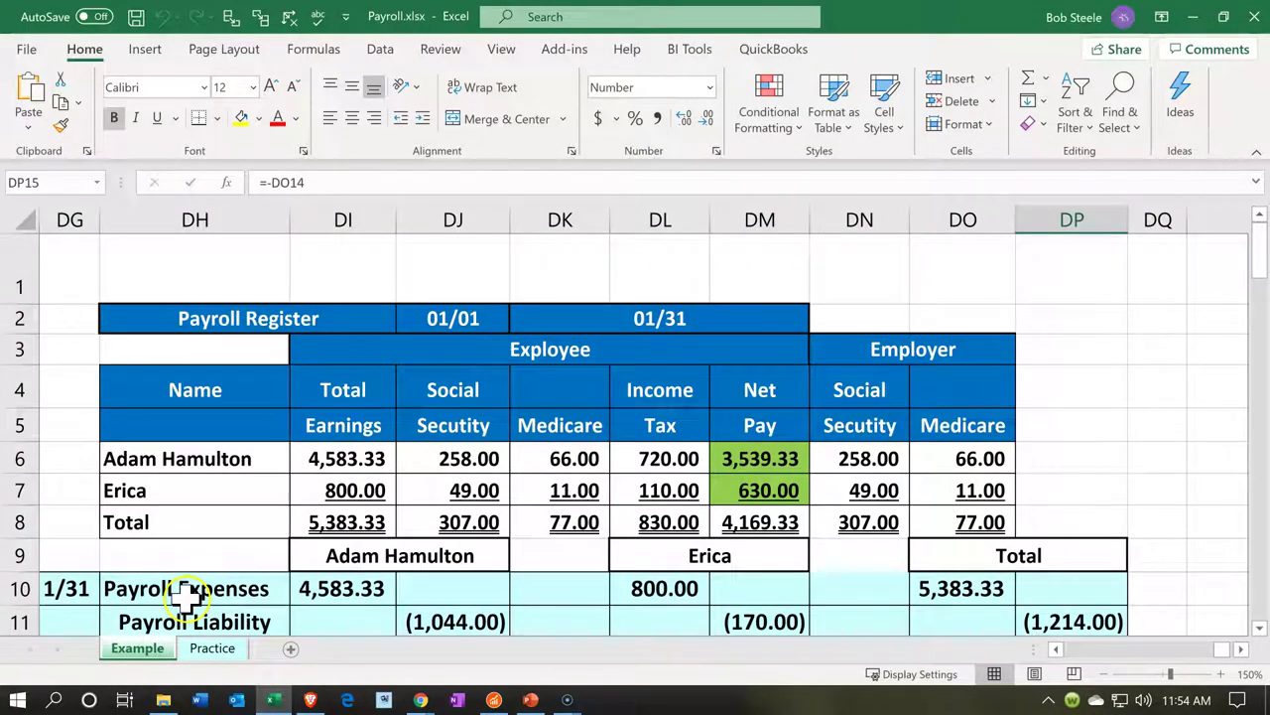
click(302, 551)
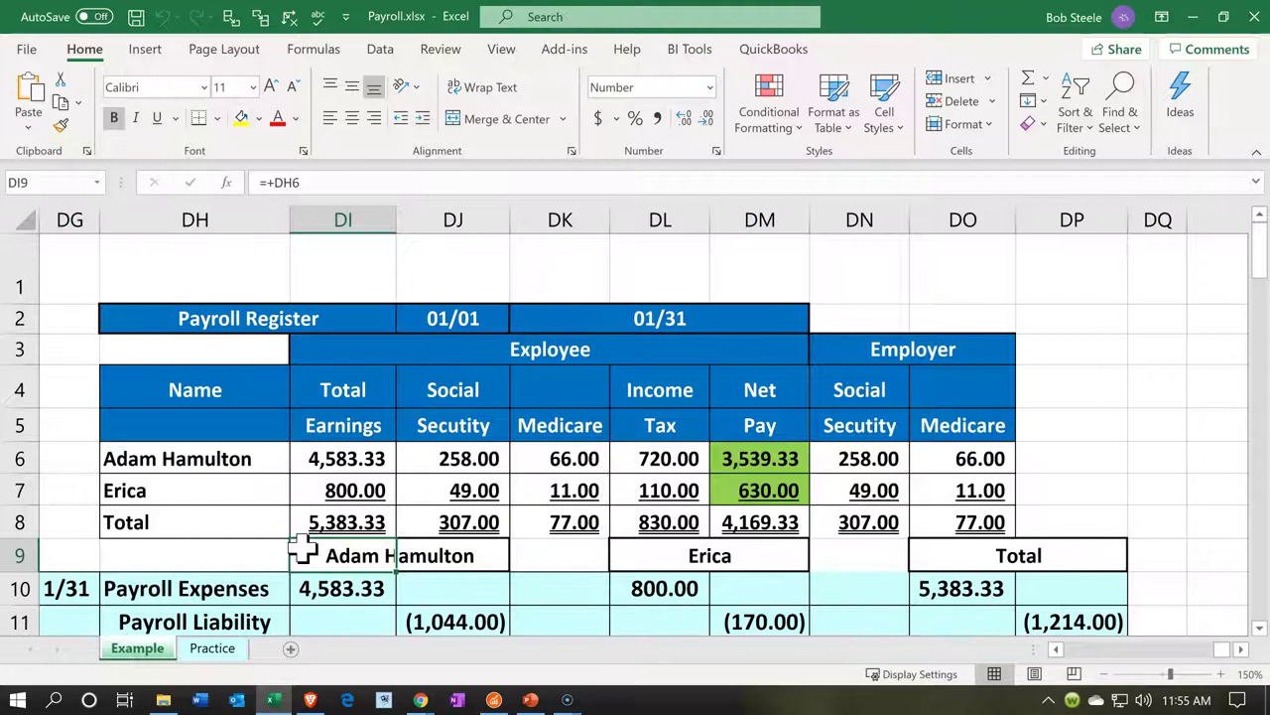
scroll(302, 546, down, 1)
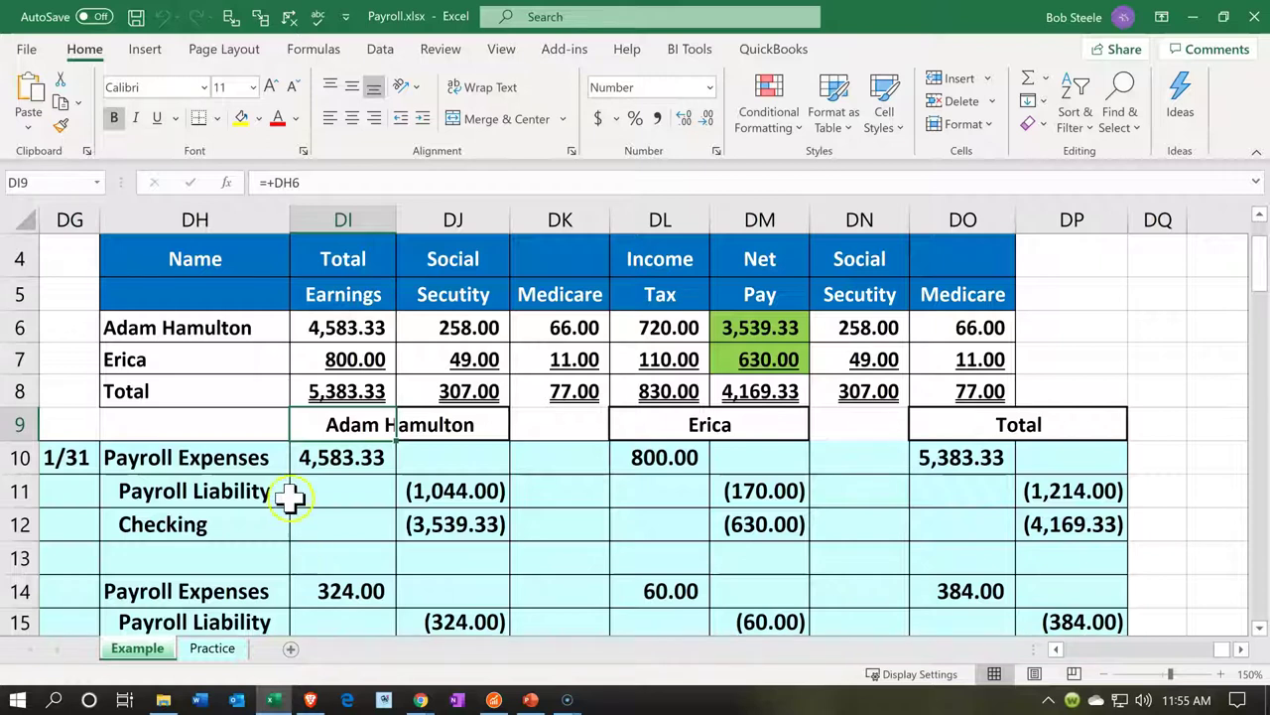
click(245, 330)
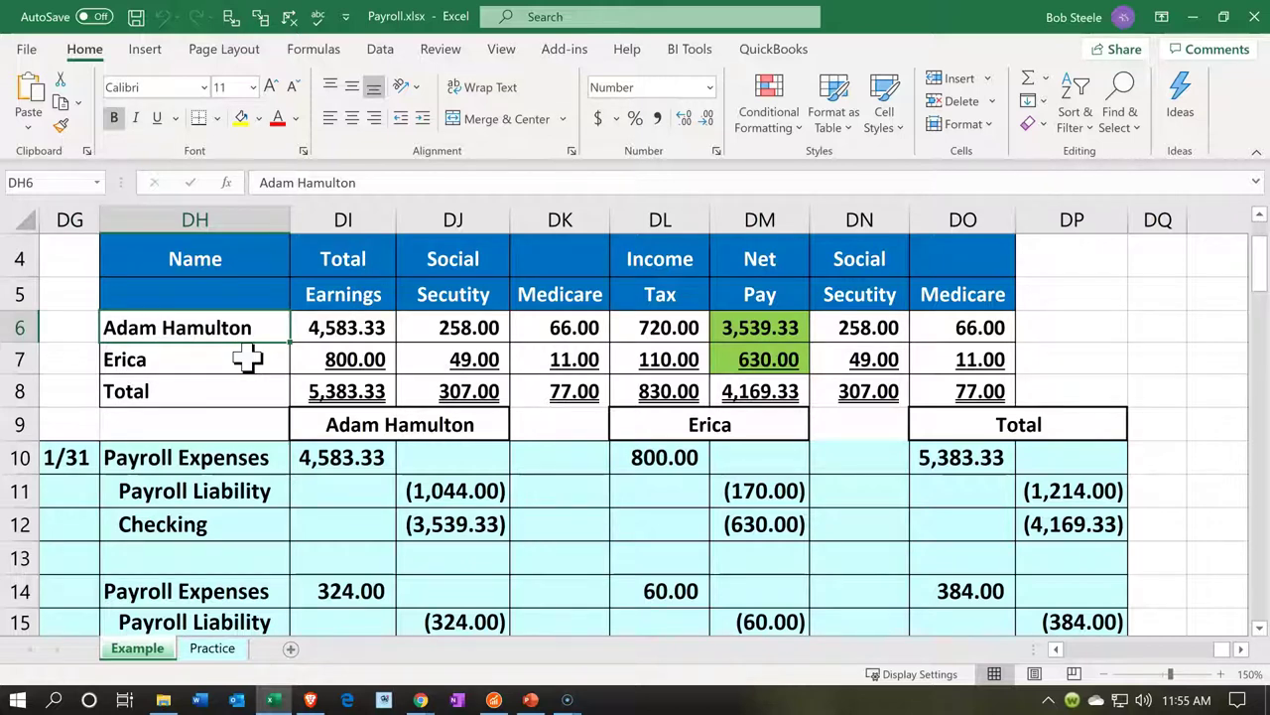
key(Right)
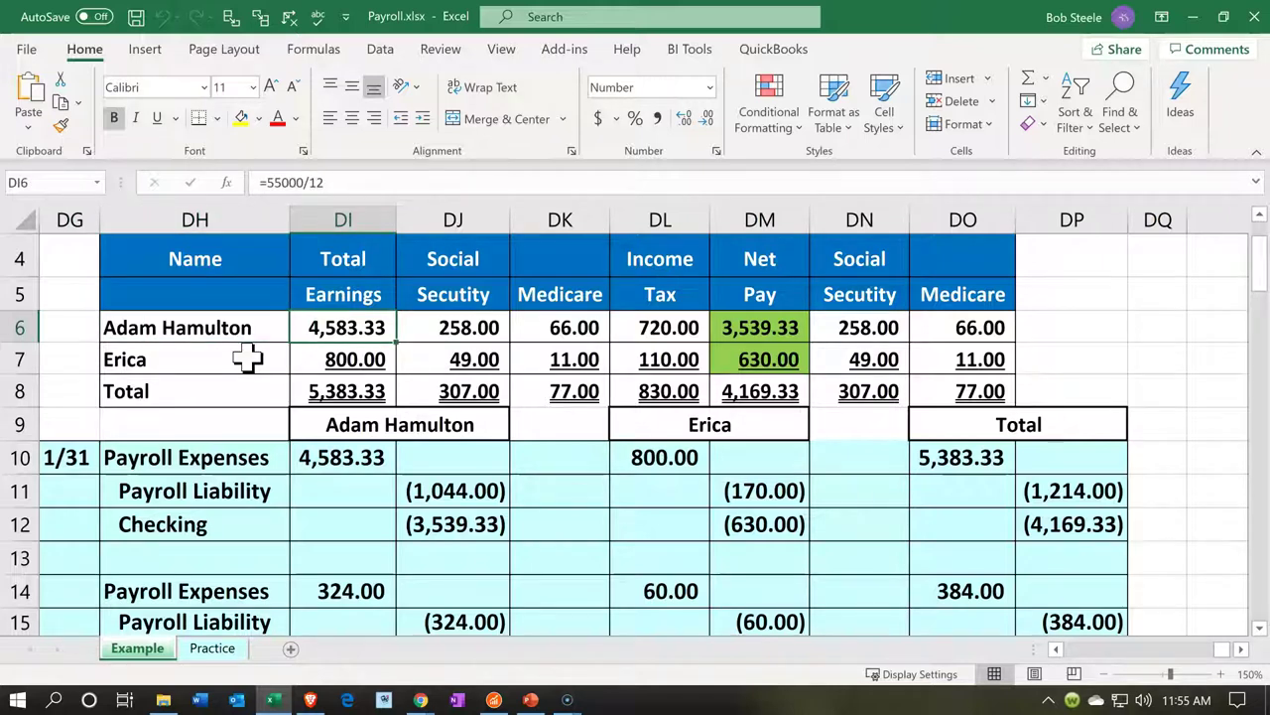
key(Right)
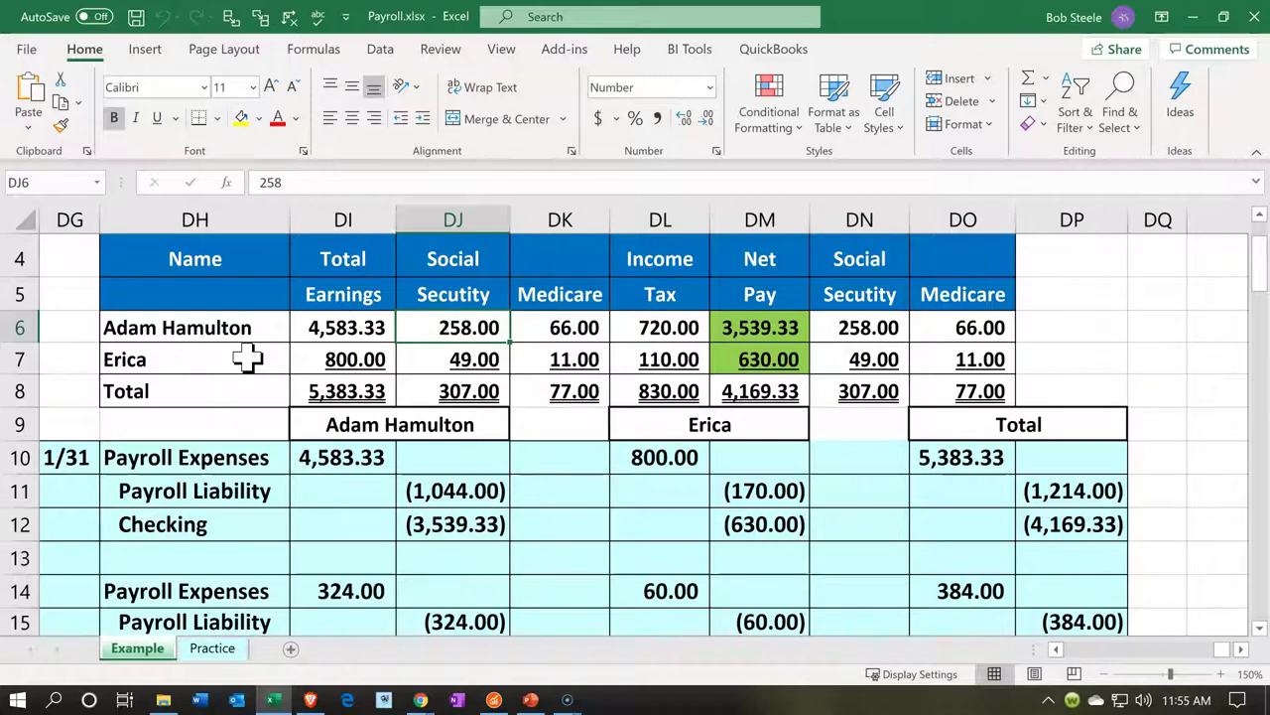
key(Right)
key(Right)
key(Right)
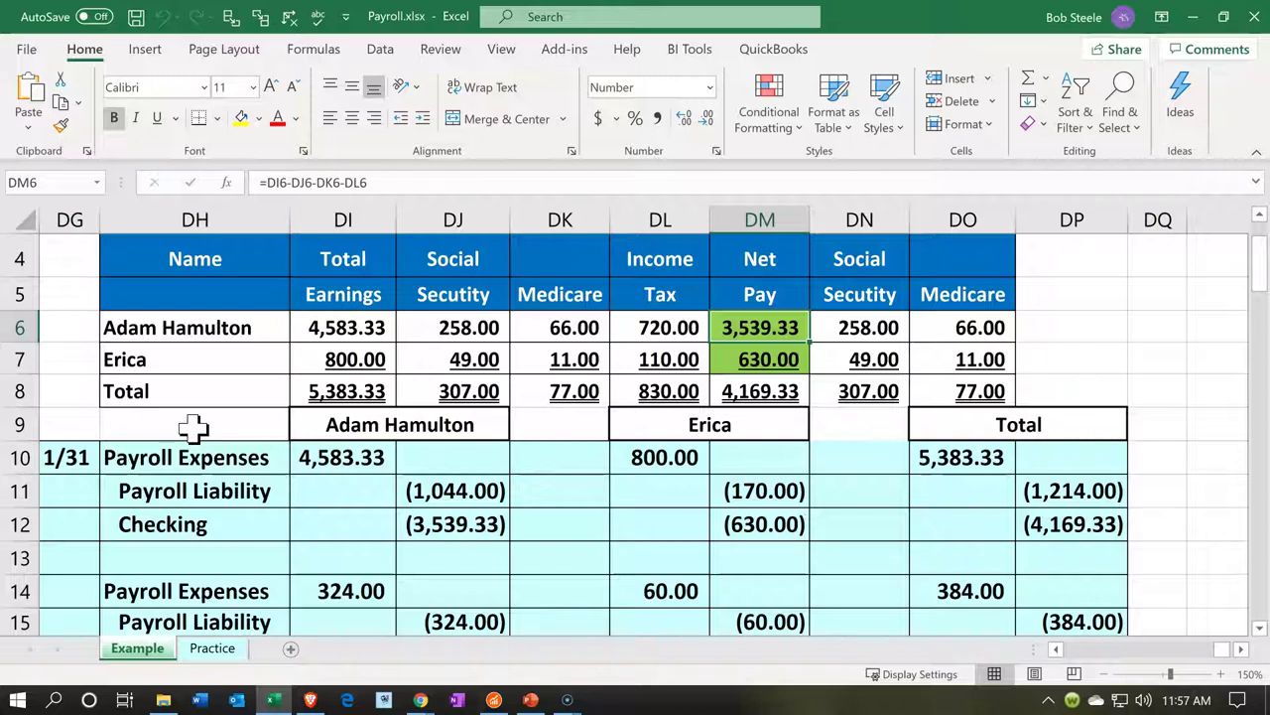
- On the Practice sheet, calculate the first employee's monthly total earnings in DI6 with the formula =55000/12
click(230, 653)
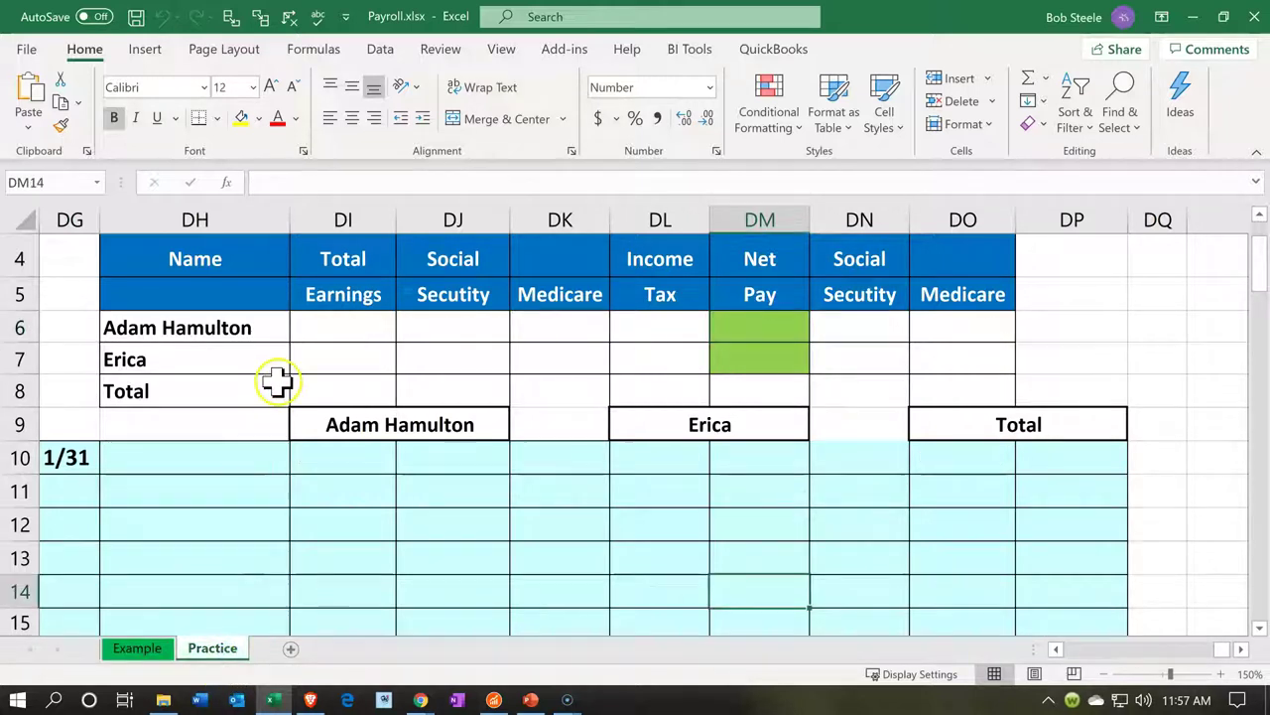
click(323, 335)
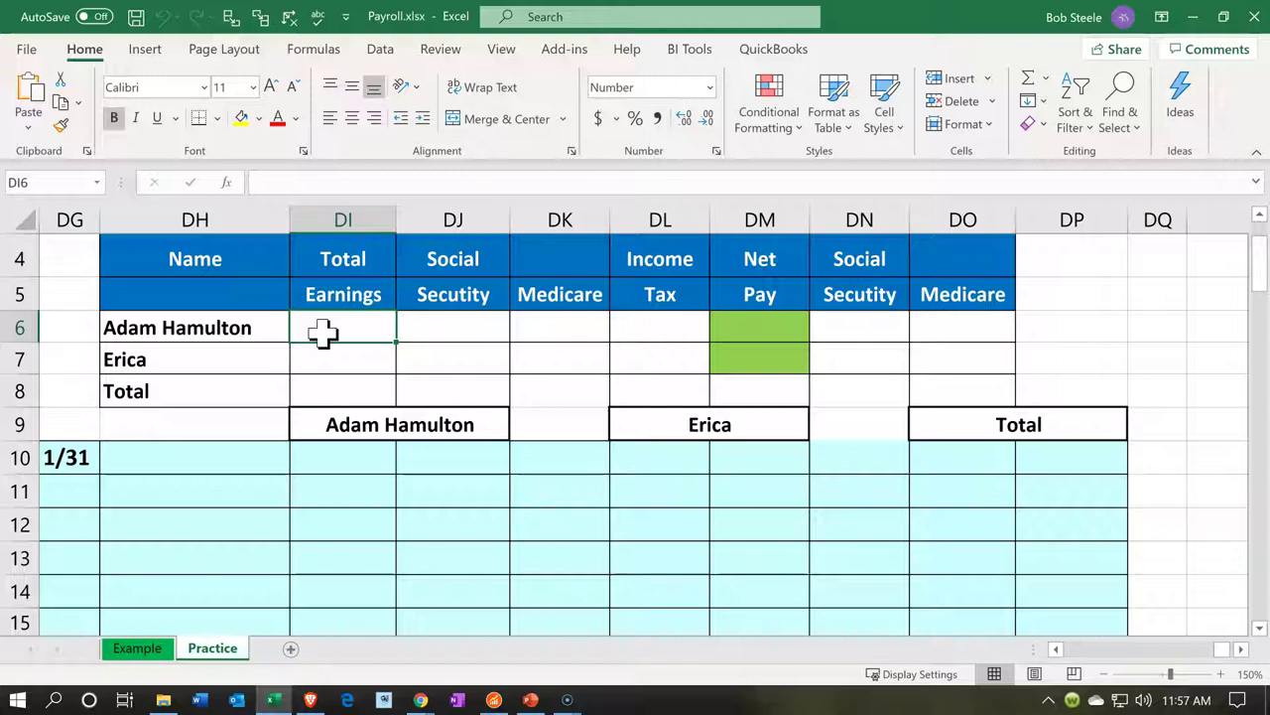
key(Left)
key(Down)
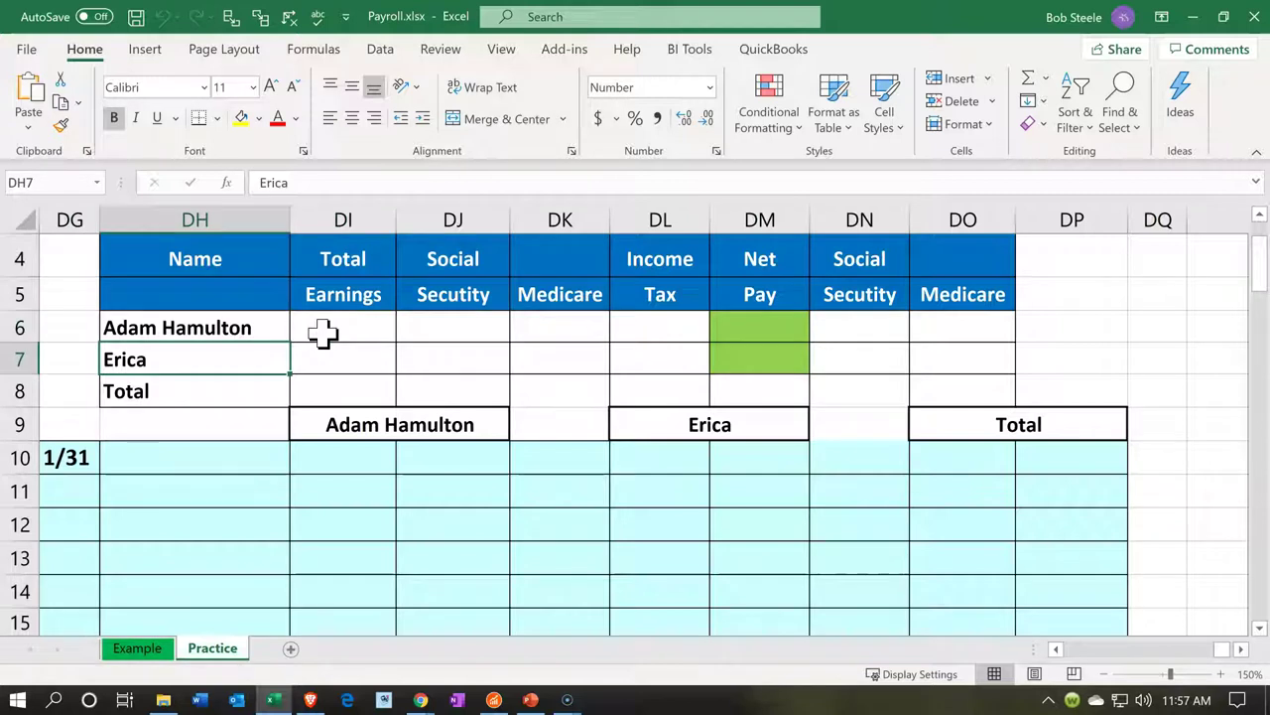
key(Up)
key(Down)
key(Up)
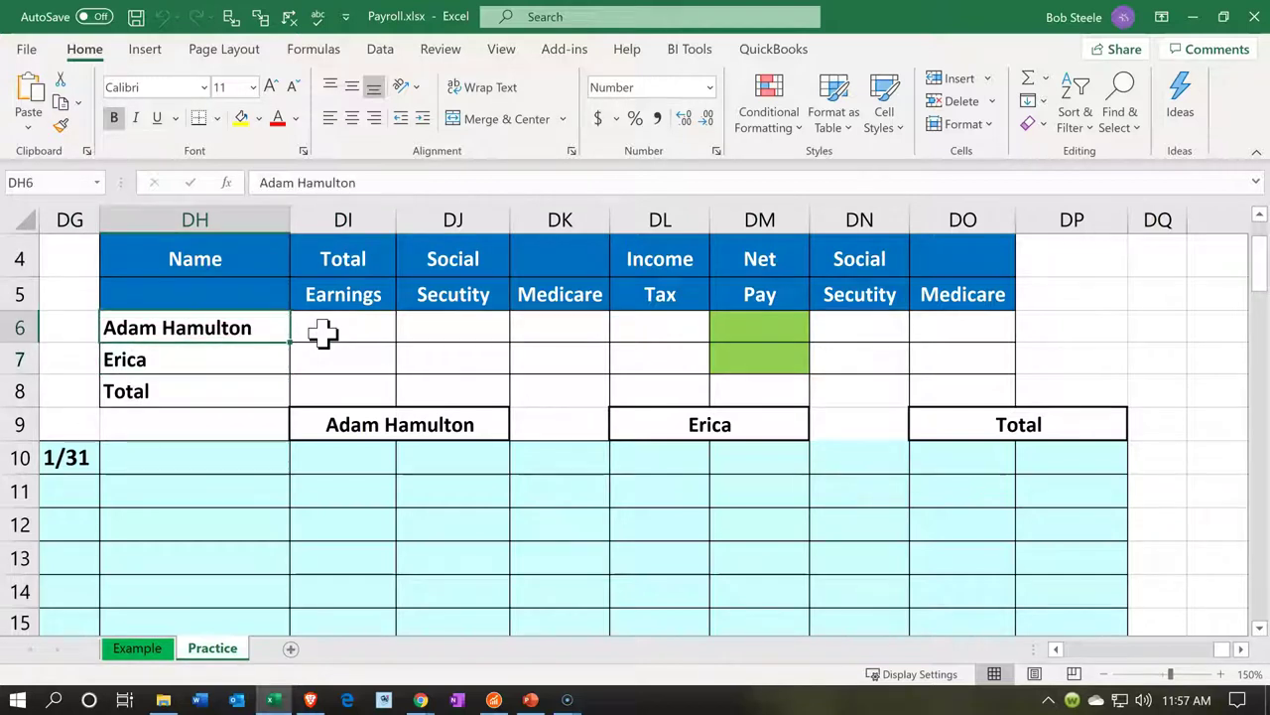
key(Down)
key(Up)
key(Right)
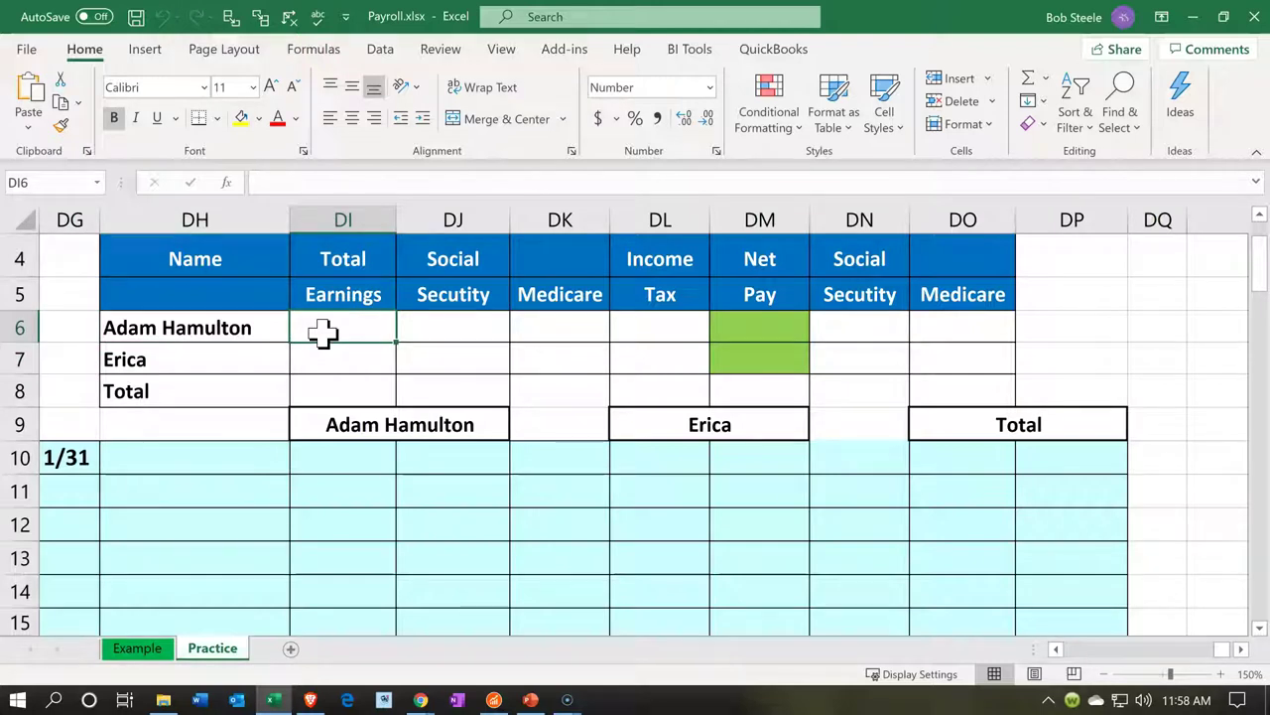
text(=55000)
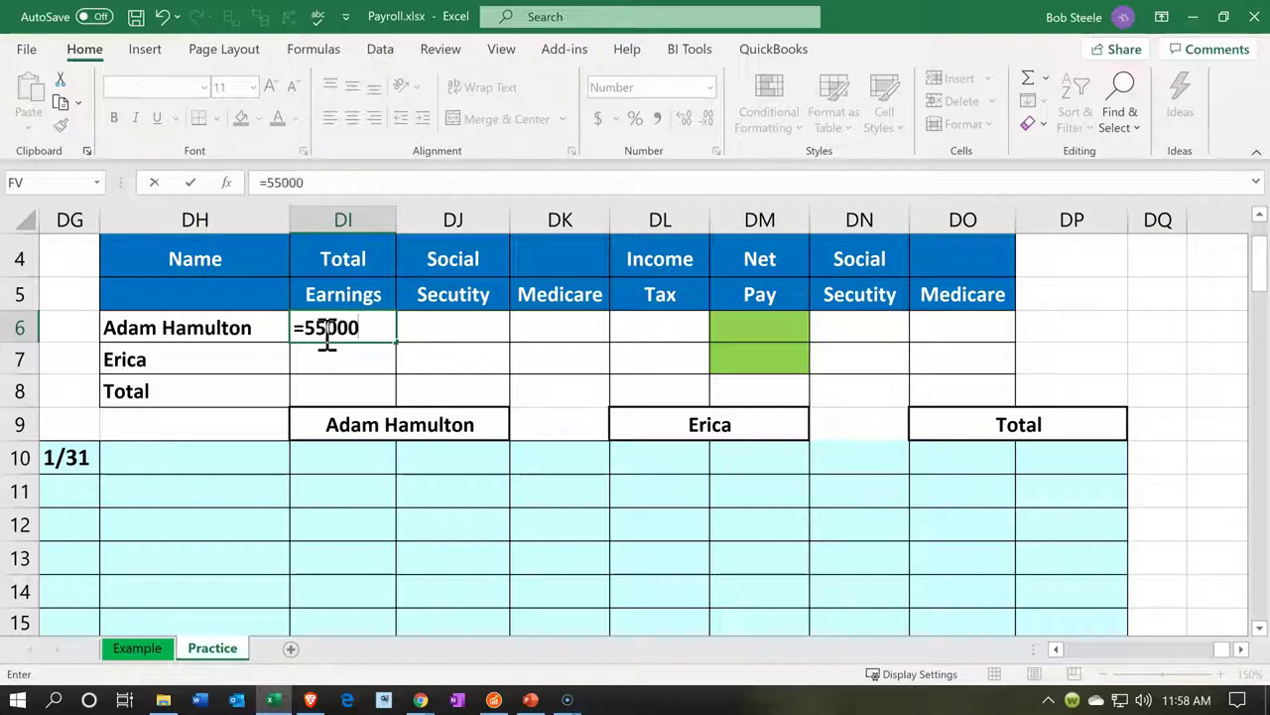
text(/12)
key(Return)
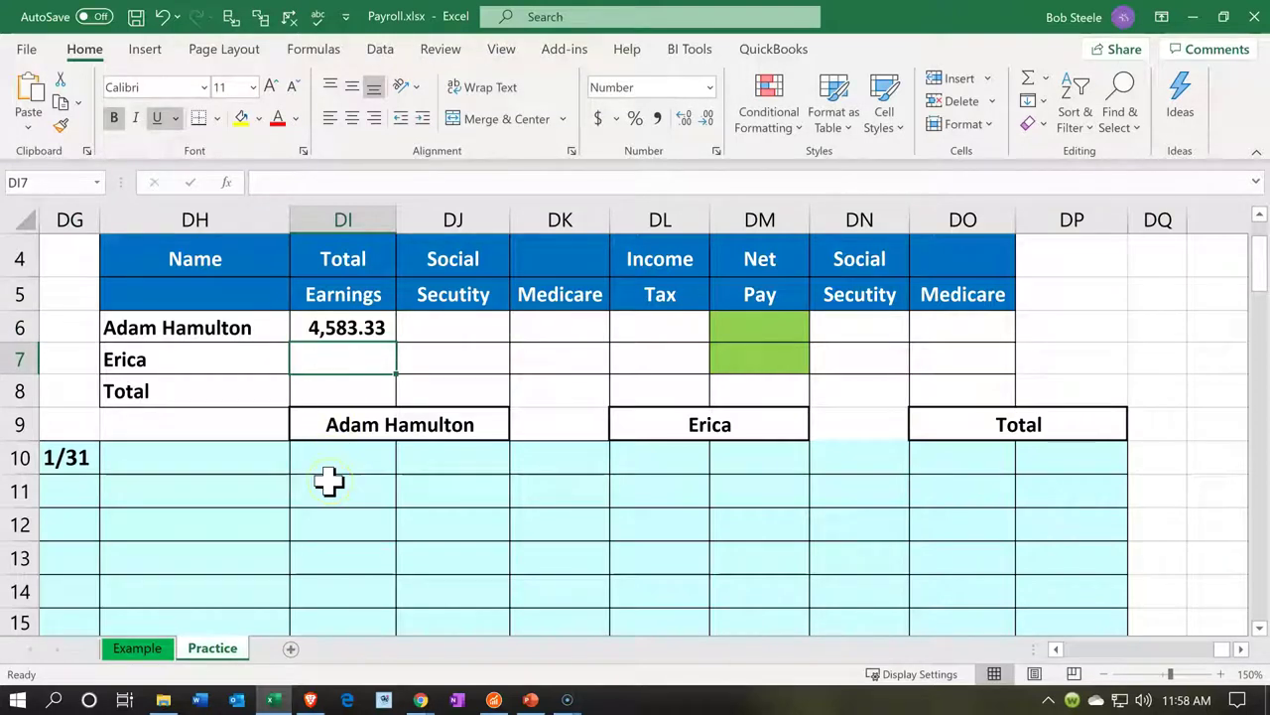
- Calculate the first employee's Social Security in DJ6 with the formula =DI6*.062
key(Up)
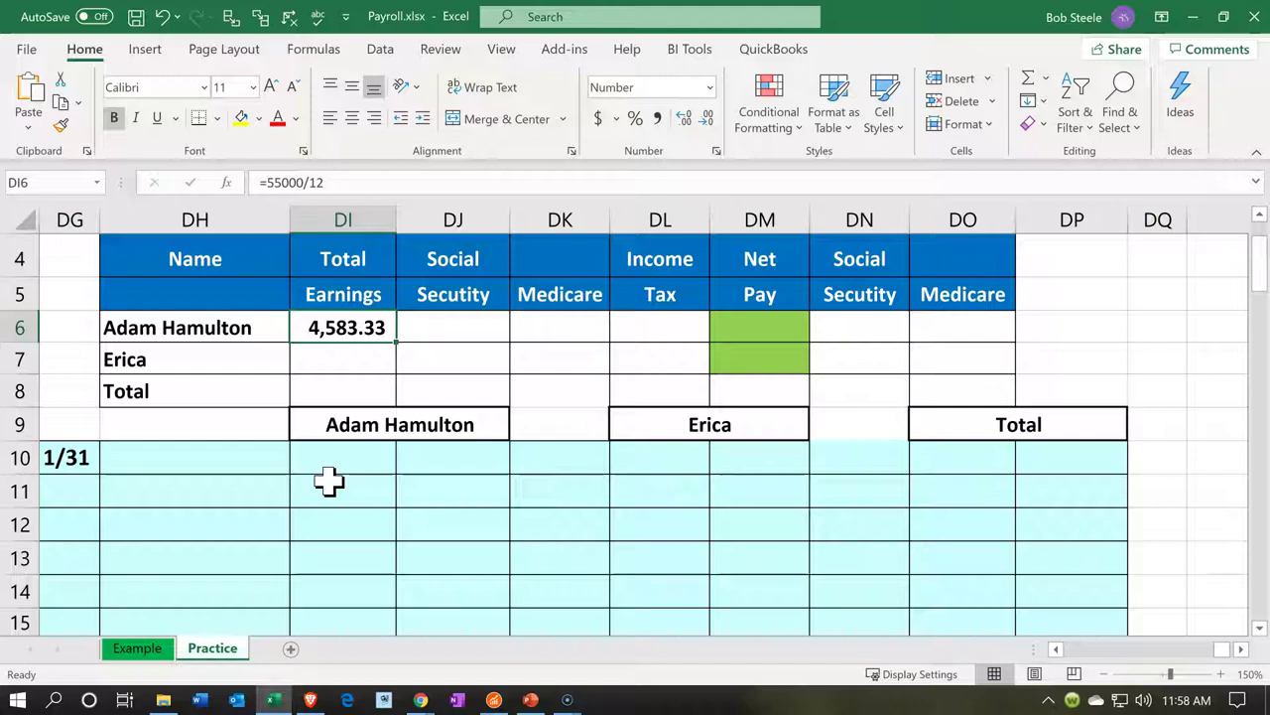
key(Right)
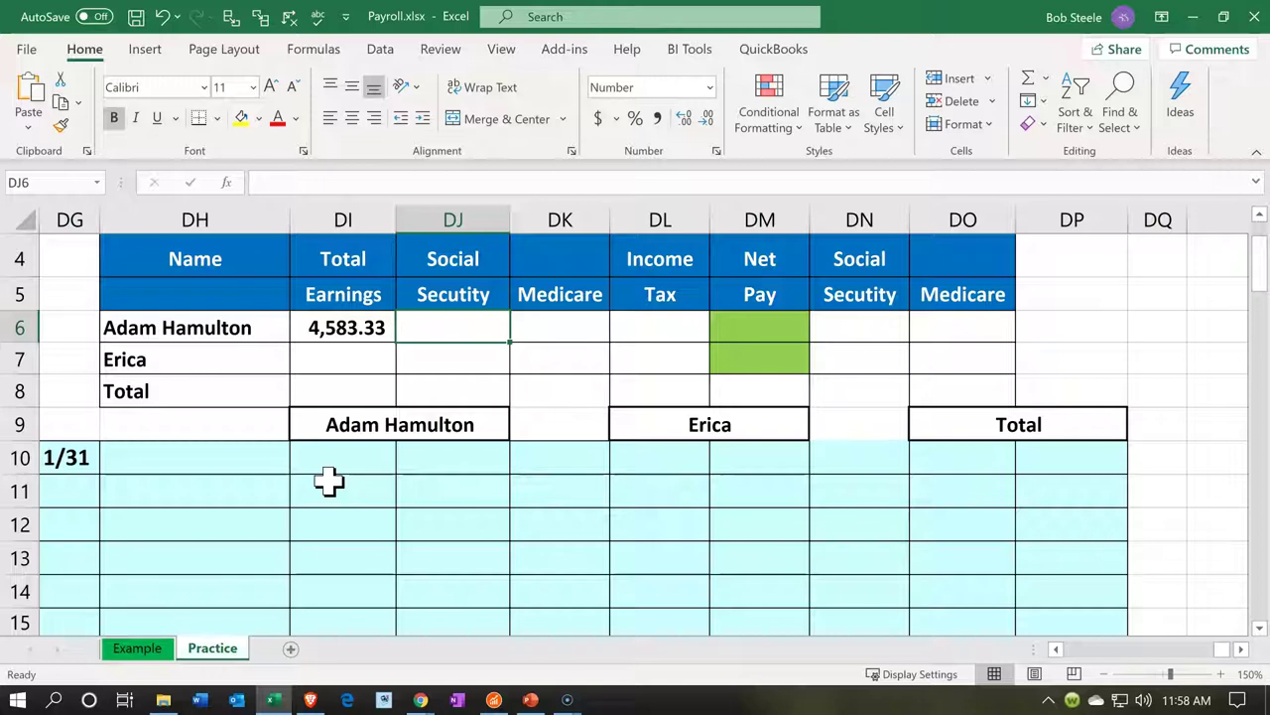
text(=)
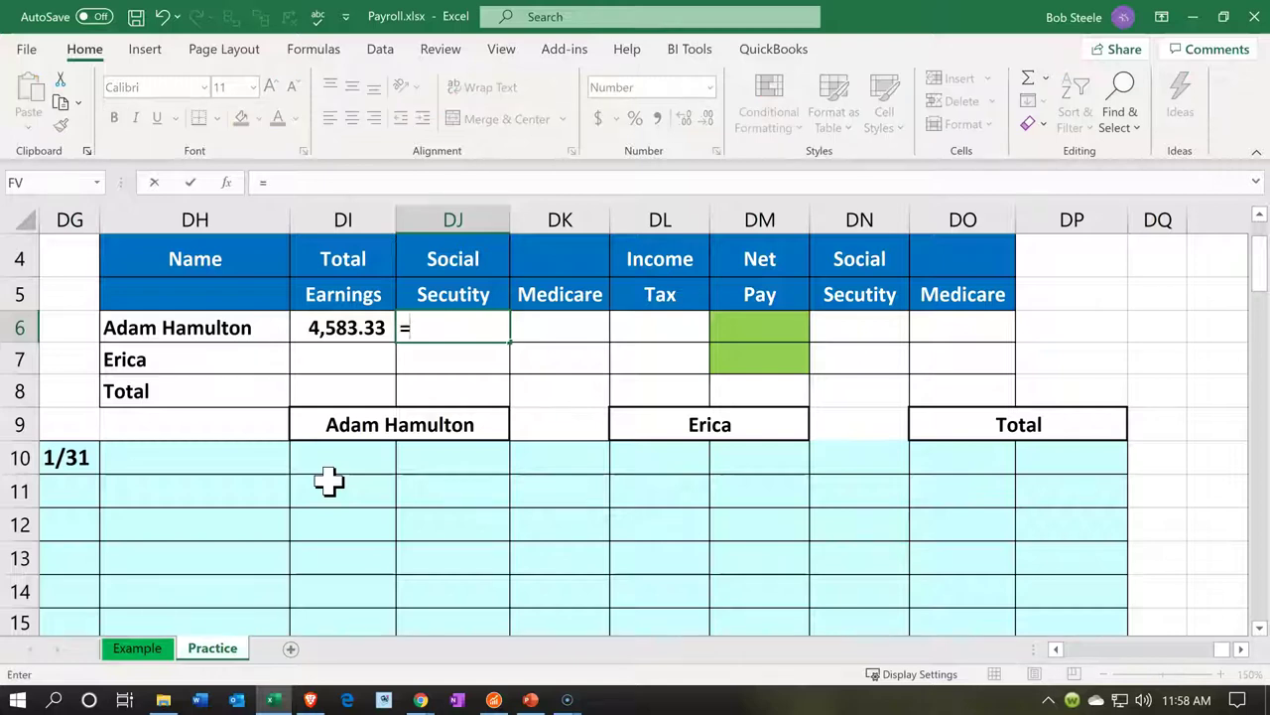
key(Left)
text(*.062)
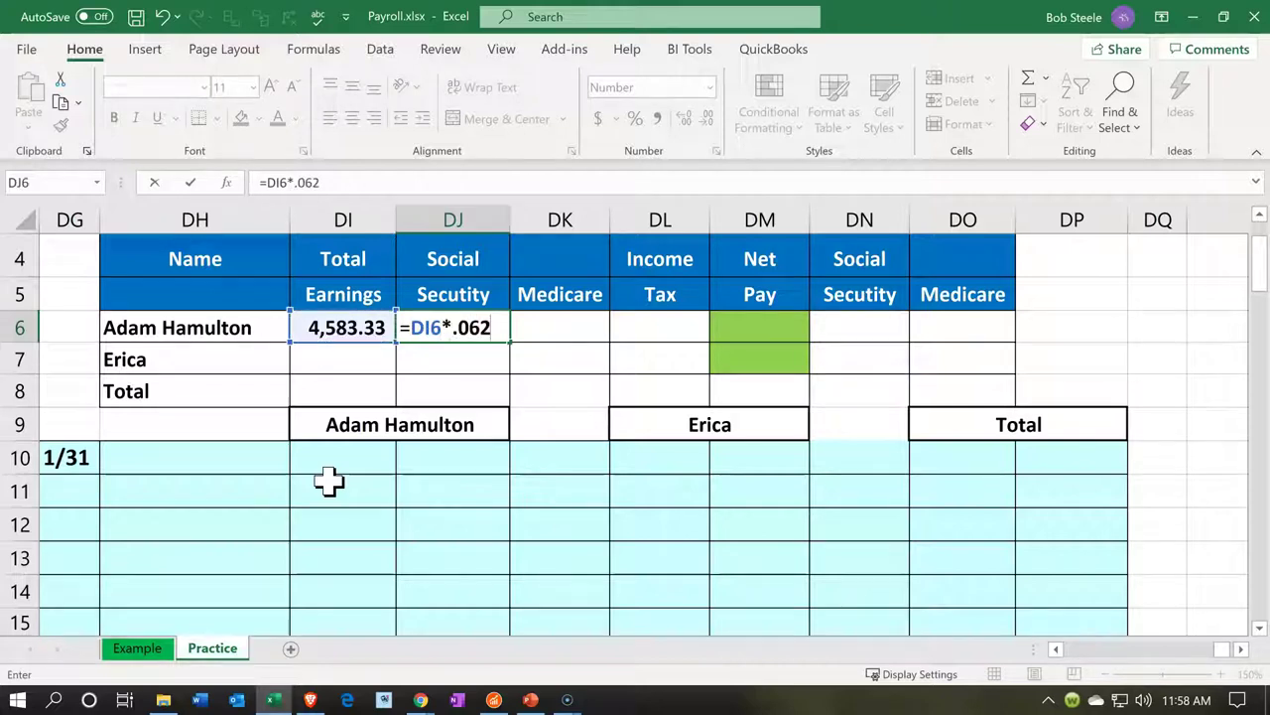
key(Return)
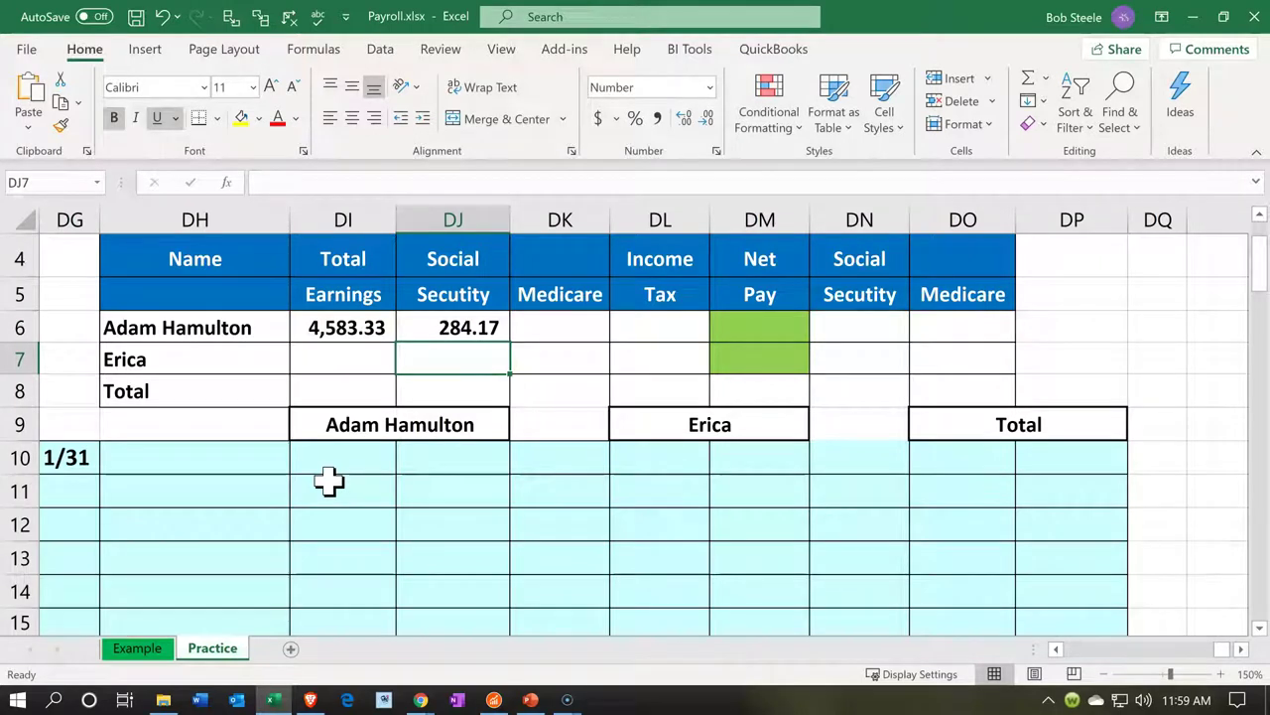
- Enter 258 as the first employee's Social Security amount in DJ6, replacing the formula
key(Up)
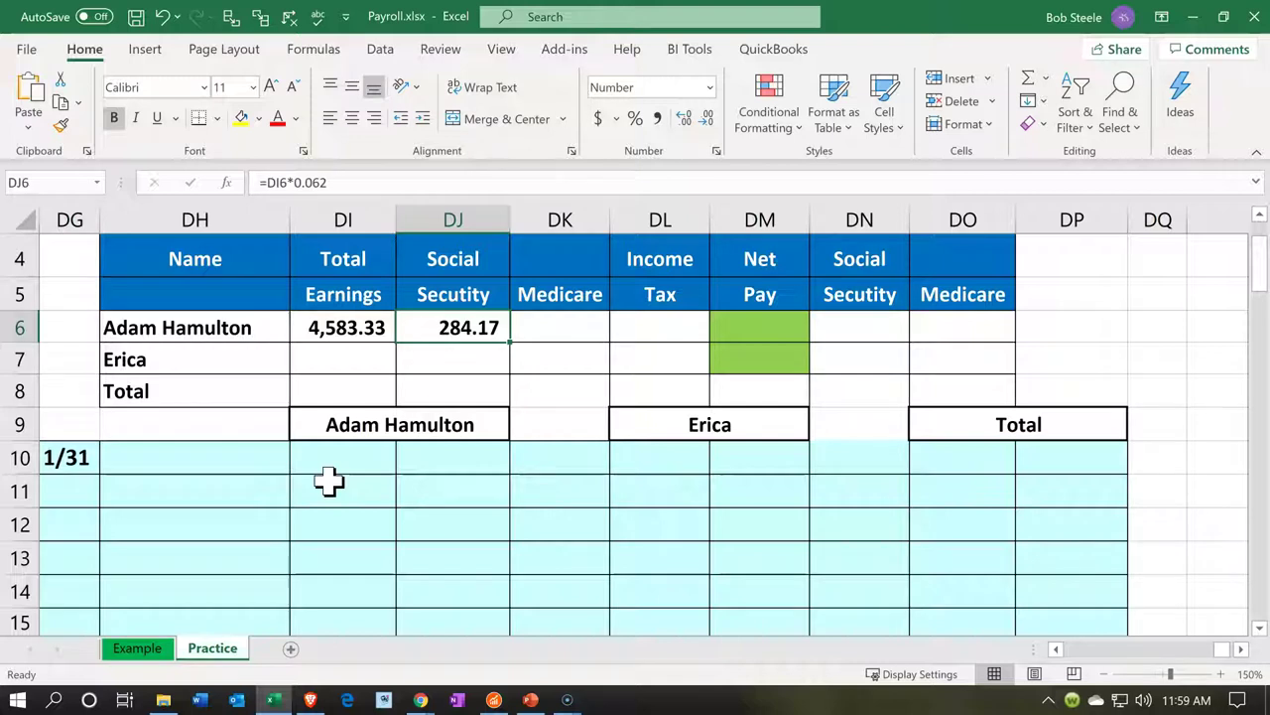
text(258)
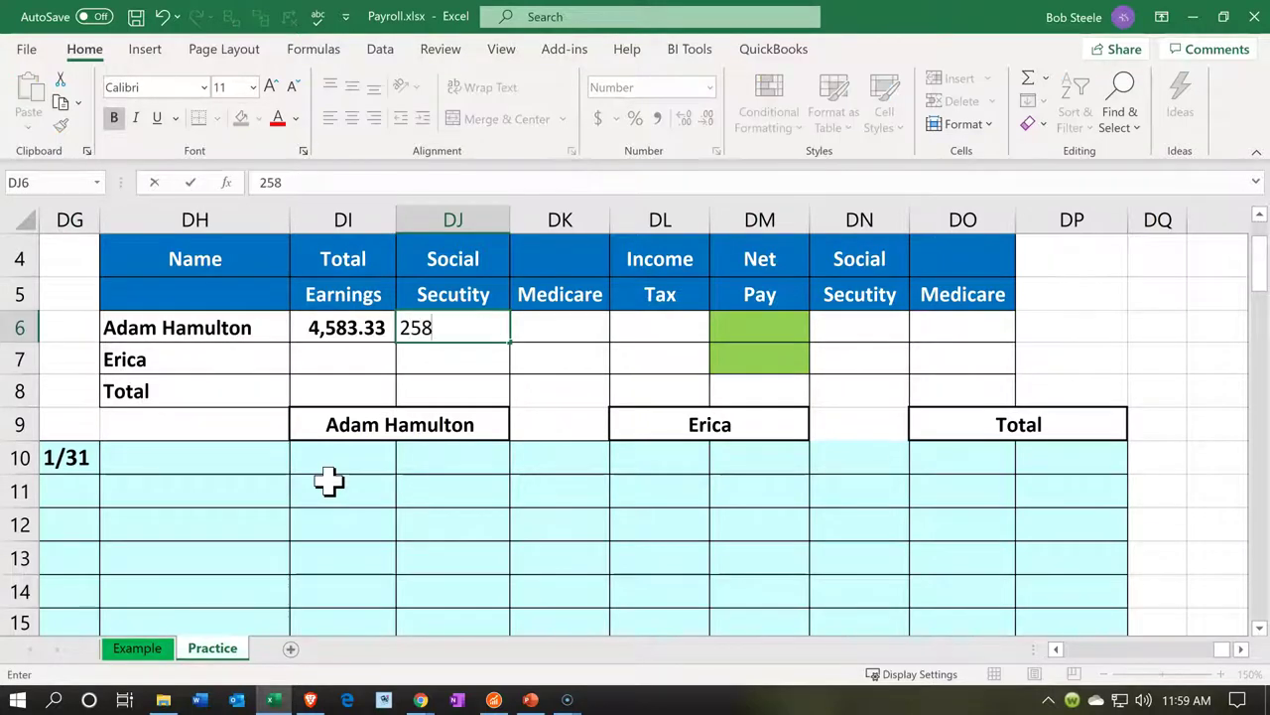
key(Return)
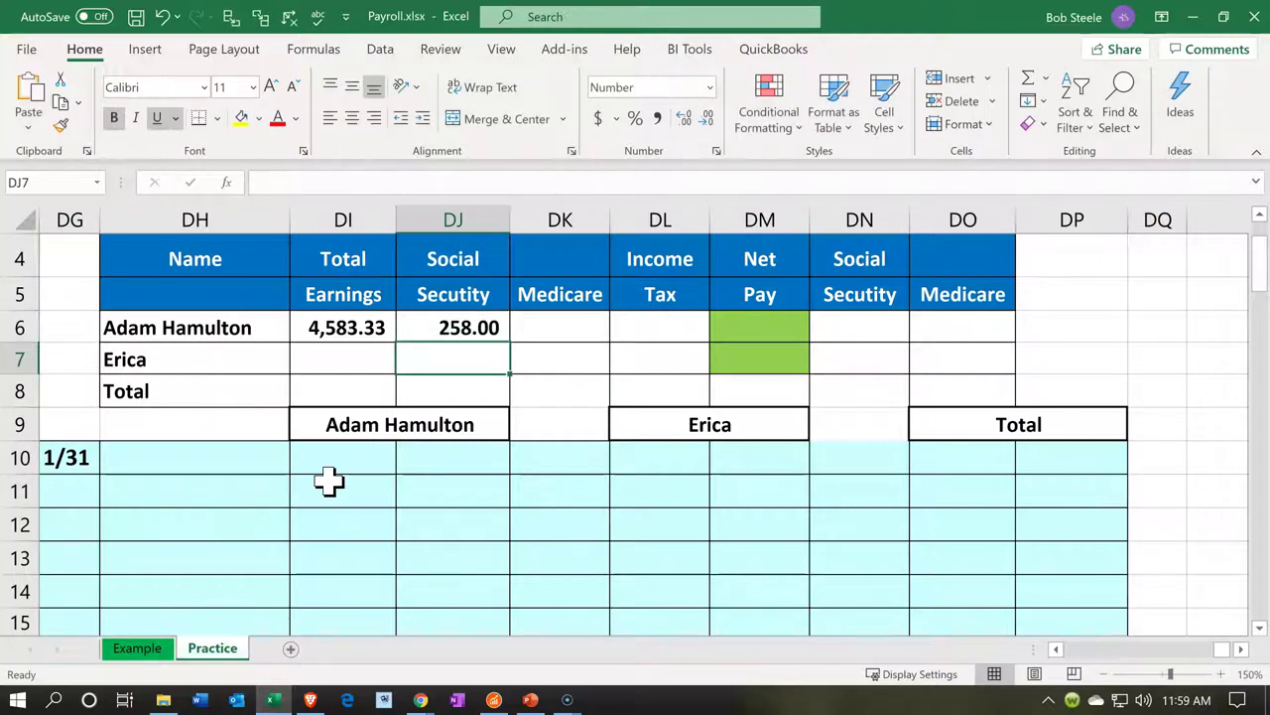
- Calculate the first employee's Medicare in DK6 with the formula =DI6*.0145
key(Up)
key(Right)
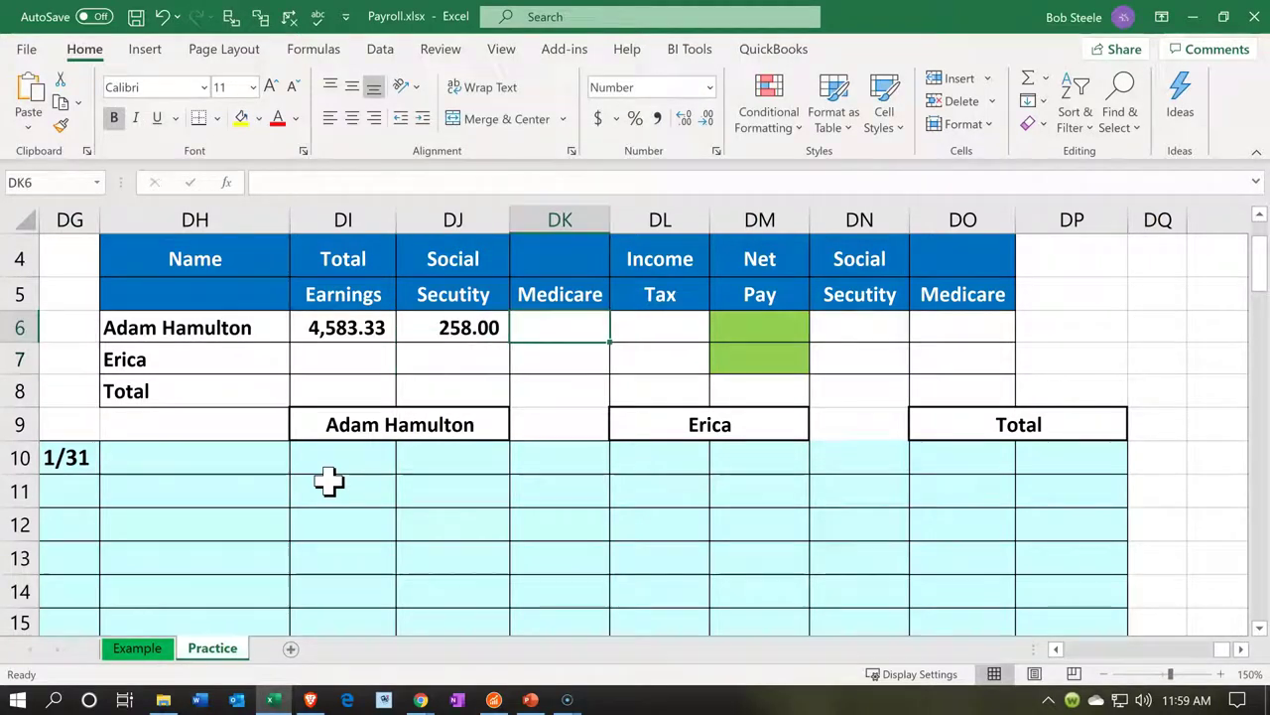
key(Up)
key(Down)
text(=)
key(Left)
key(Left)
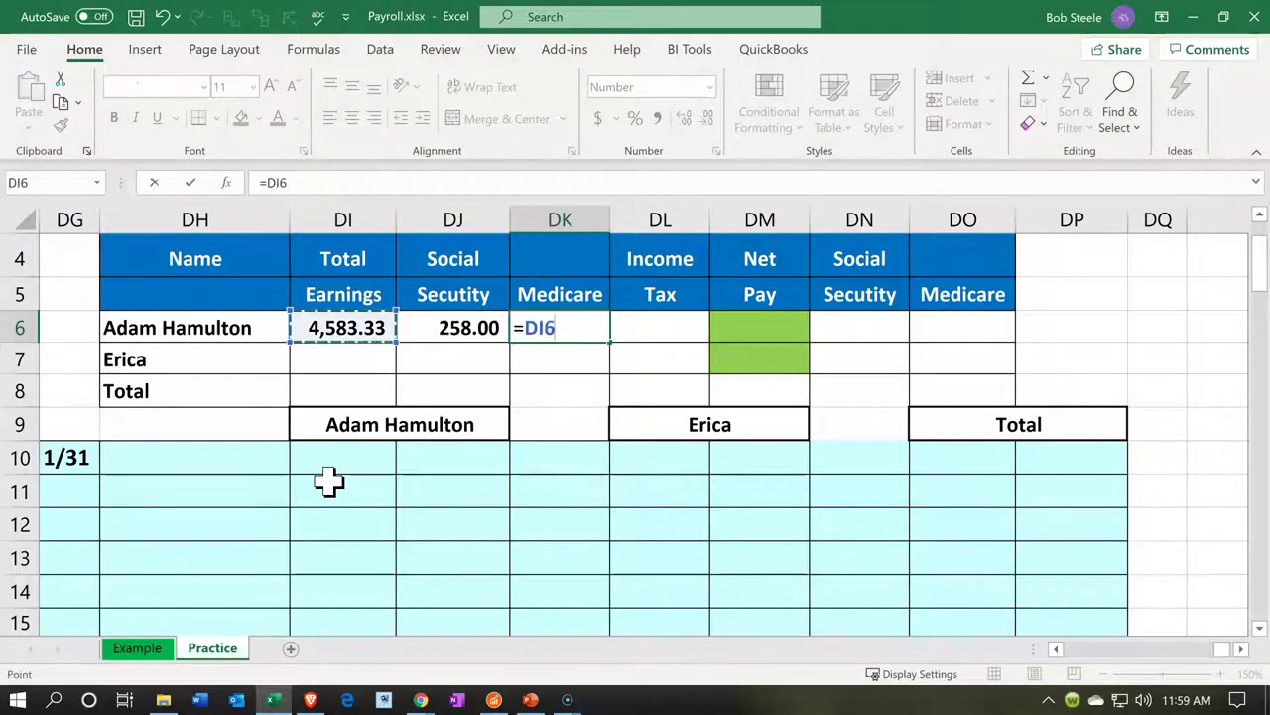
text(*.)
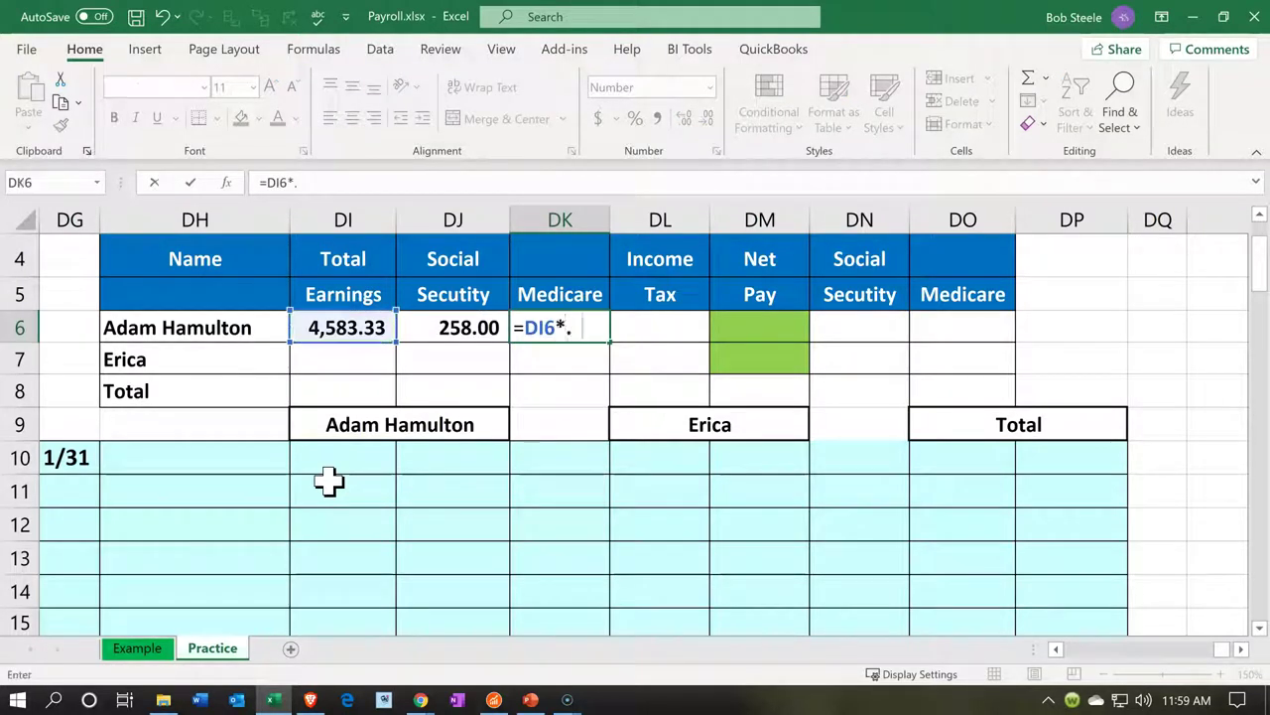
text(0145)
key(Return)
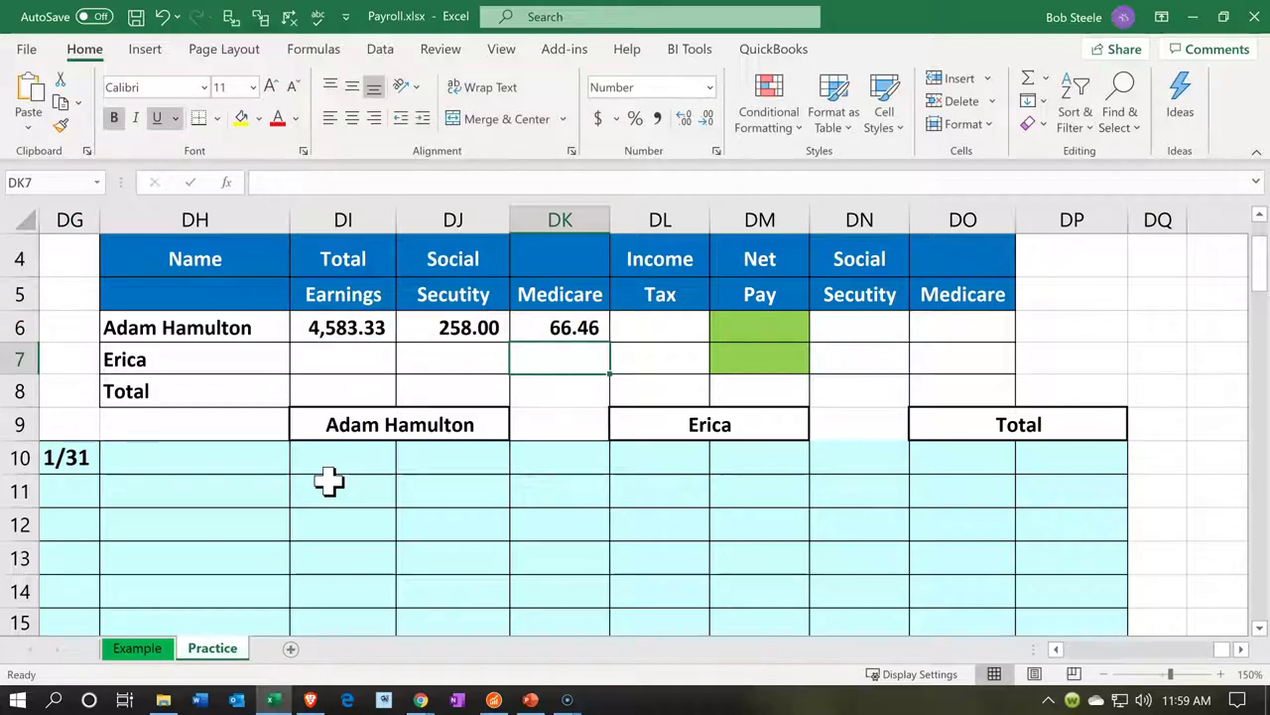
- Enter 66 as the first employee's Medicare amount in DK6, replacing the formula
key(Up)
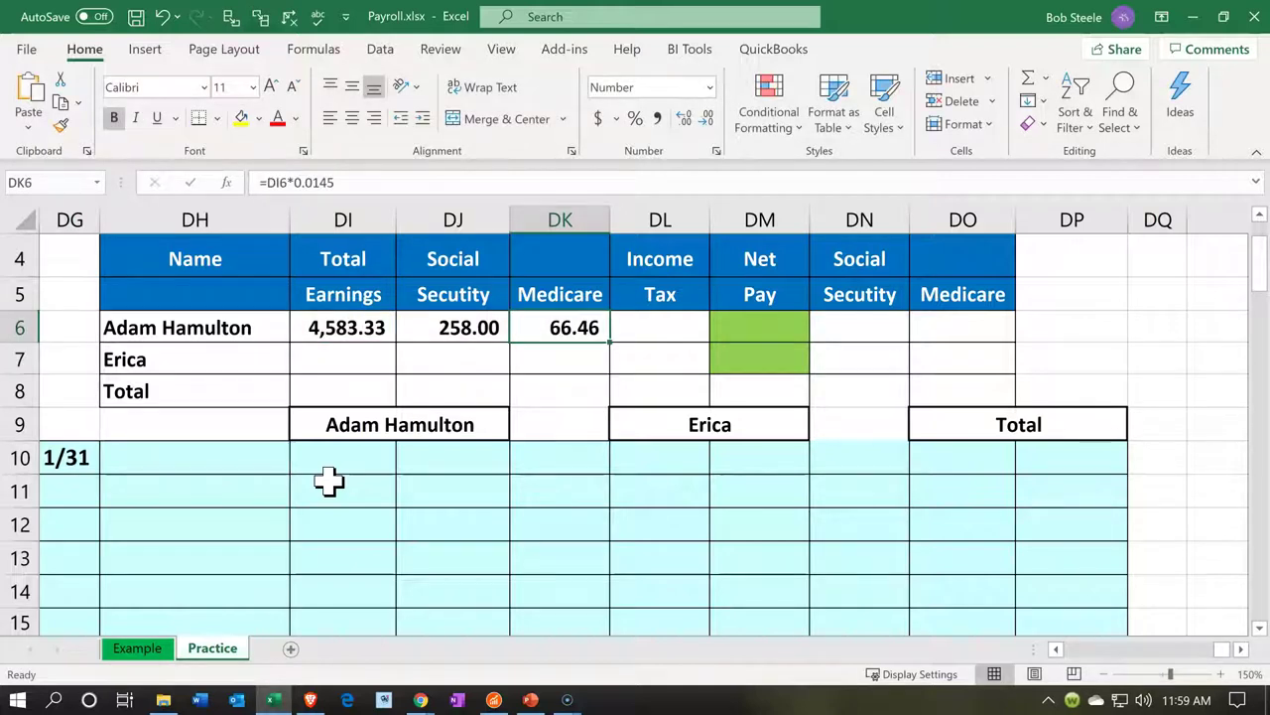
text(66)
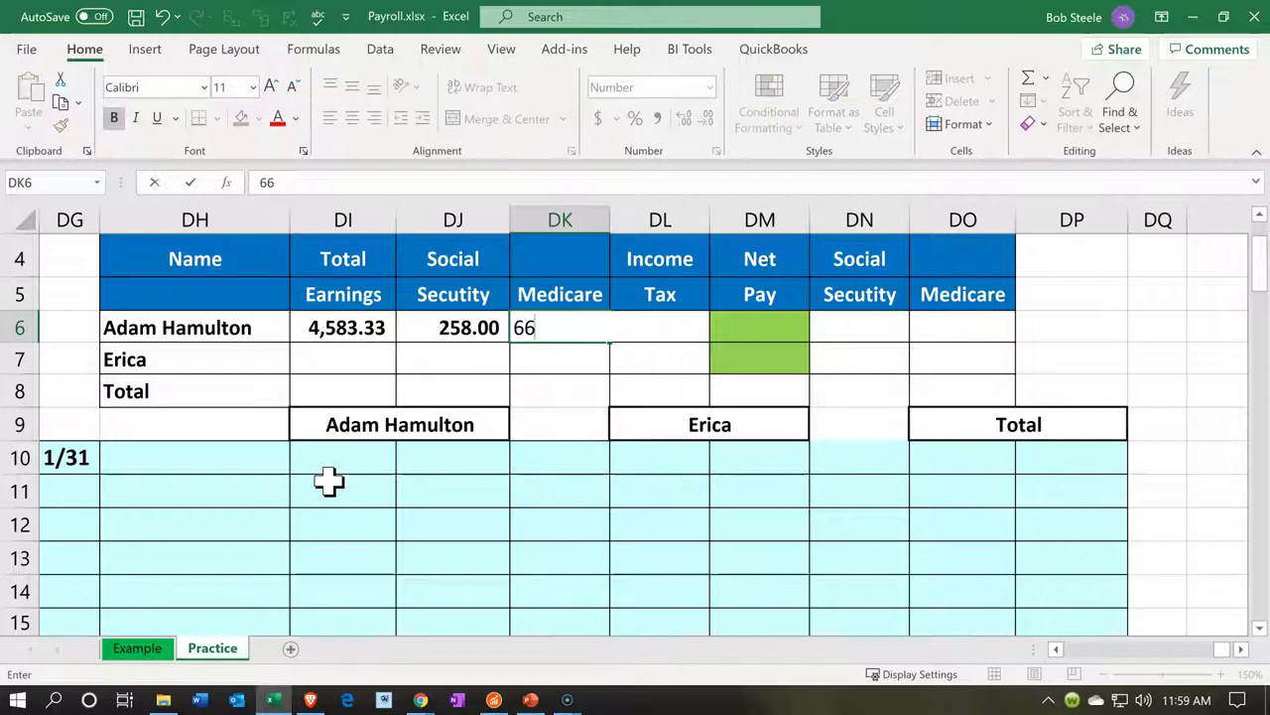
key(Return)
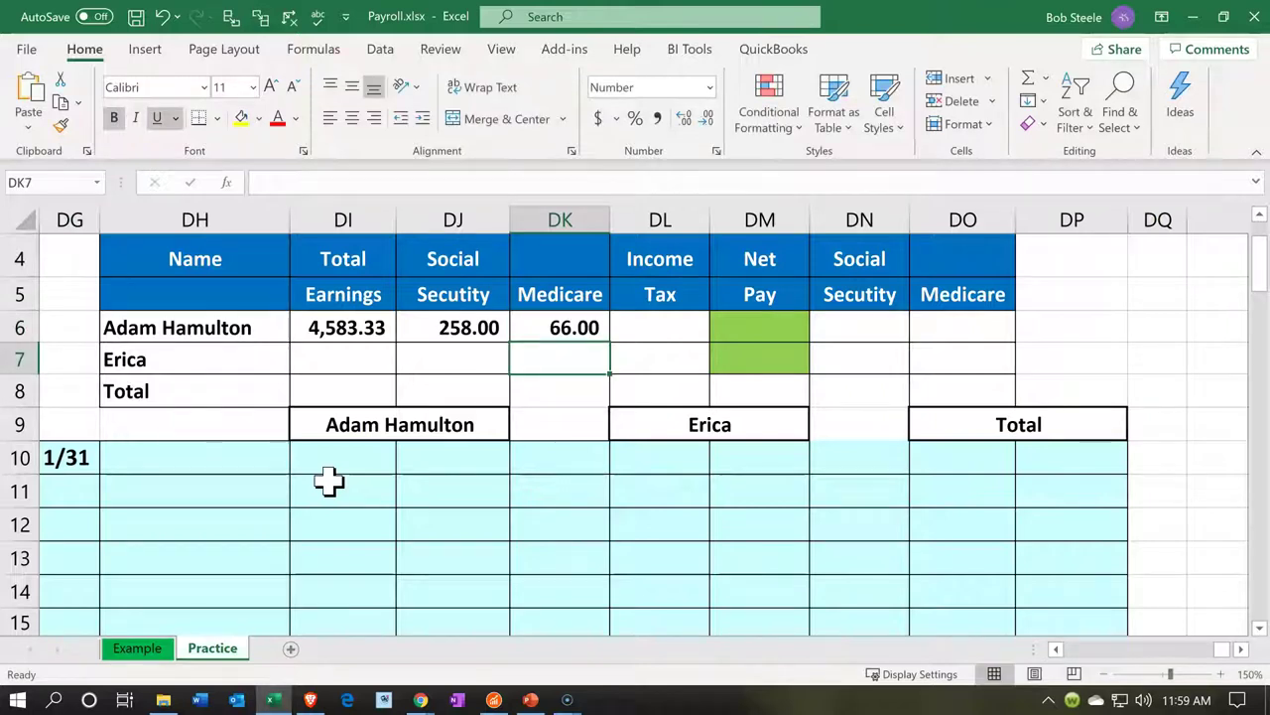
- Enter 720 as the first employee's income tax amount in DL6
key(Right)
key(Up)
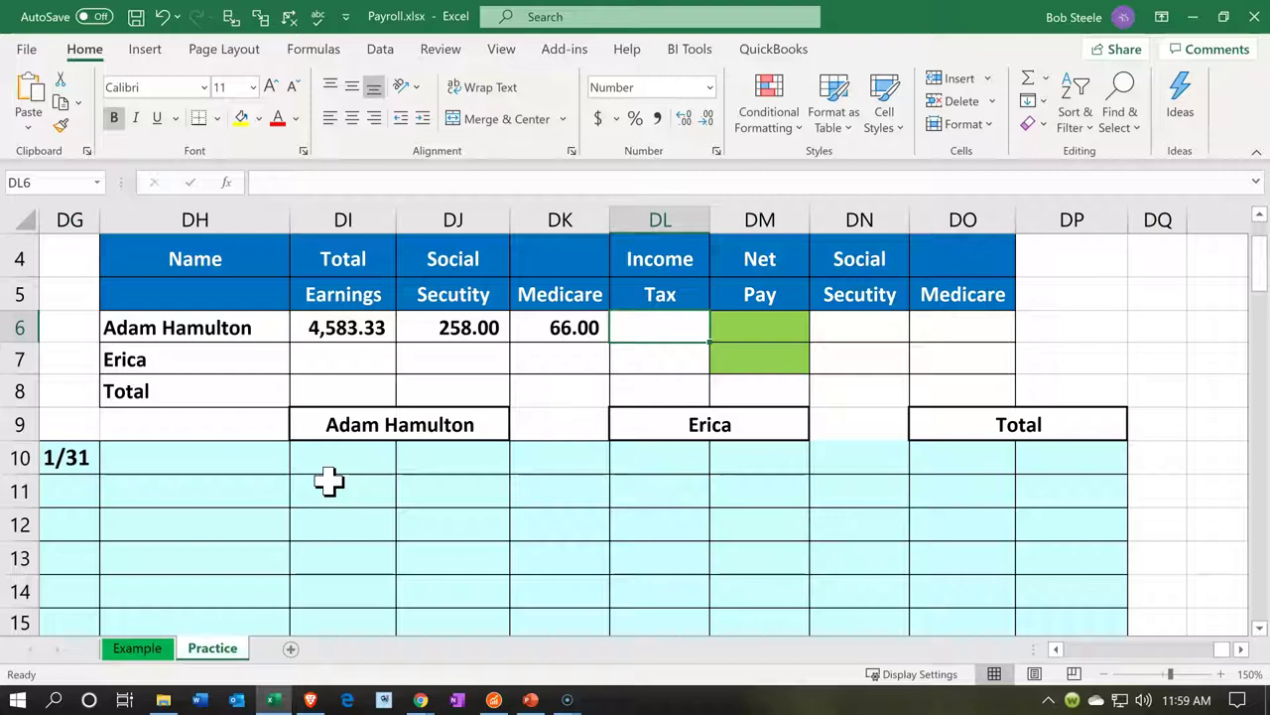
text(=)
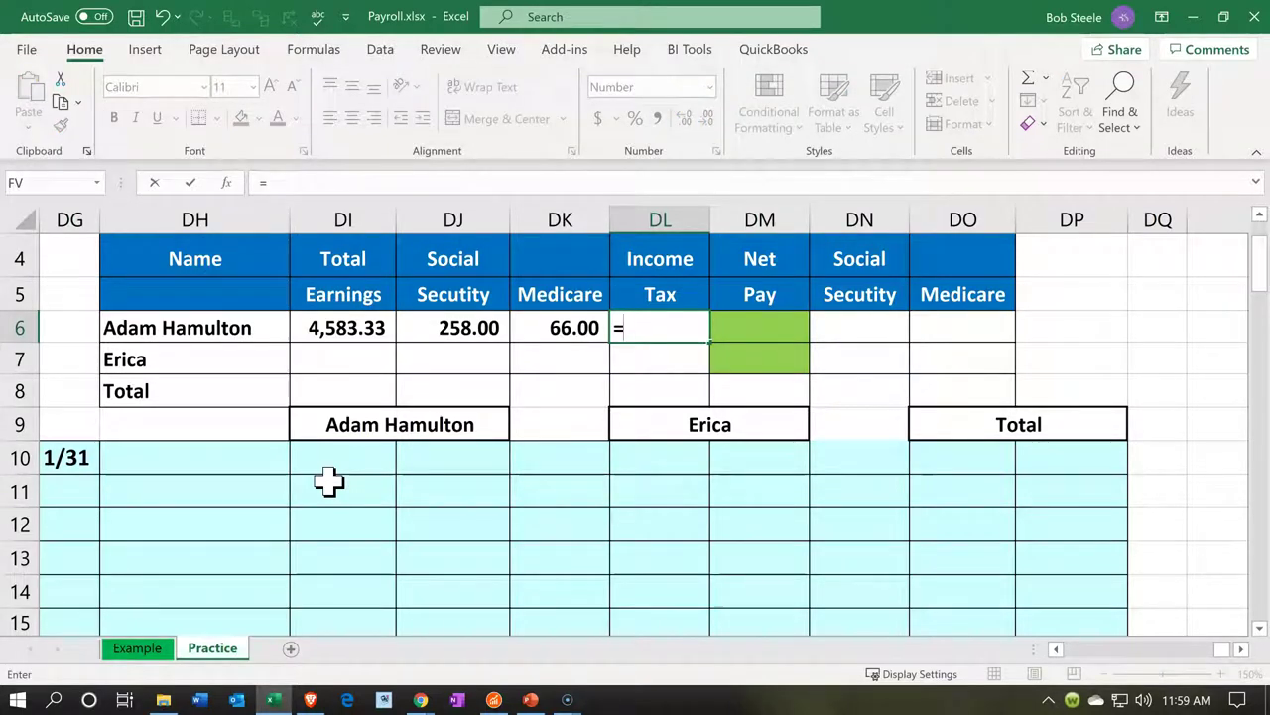
key(BackSpace)
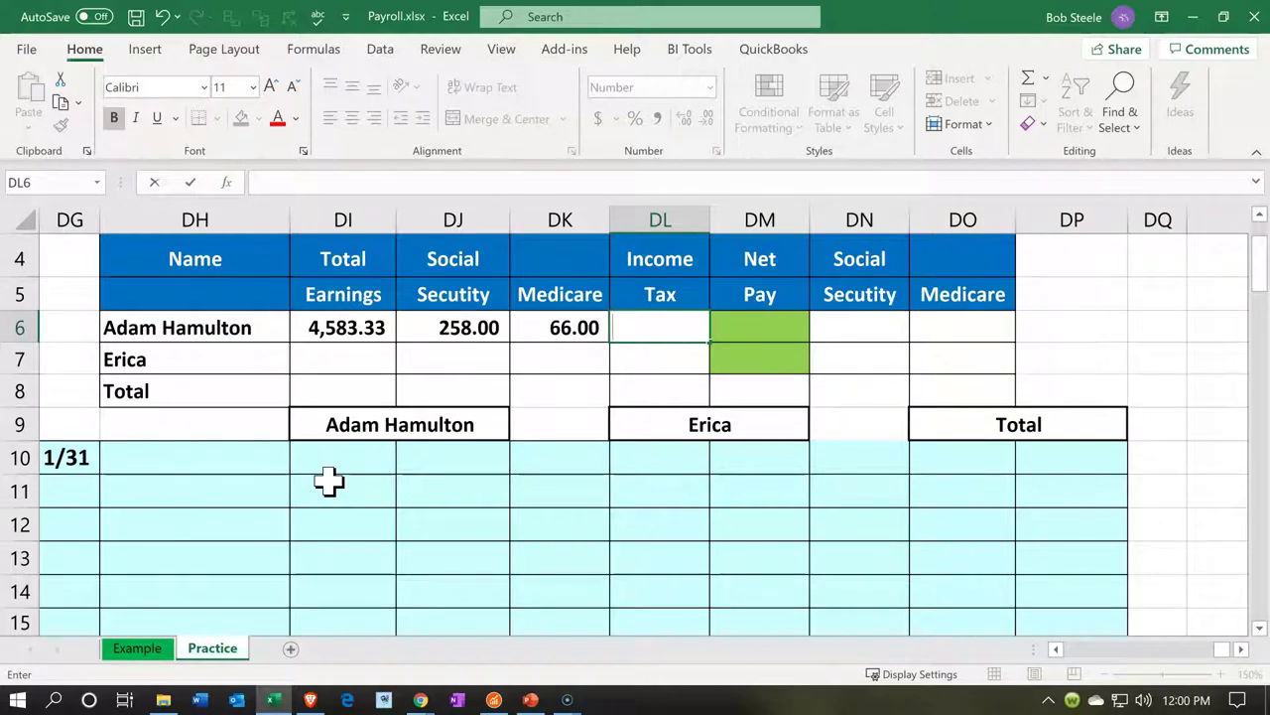
text(72)
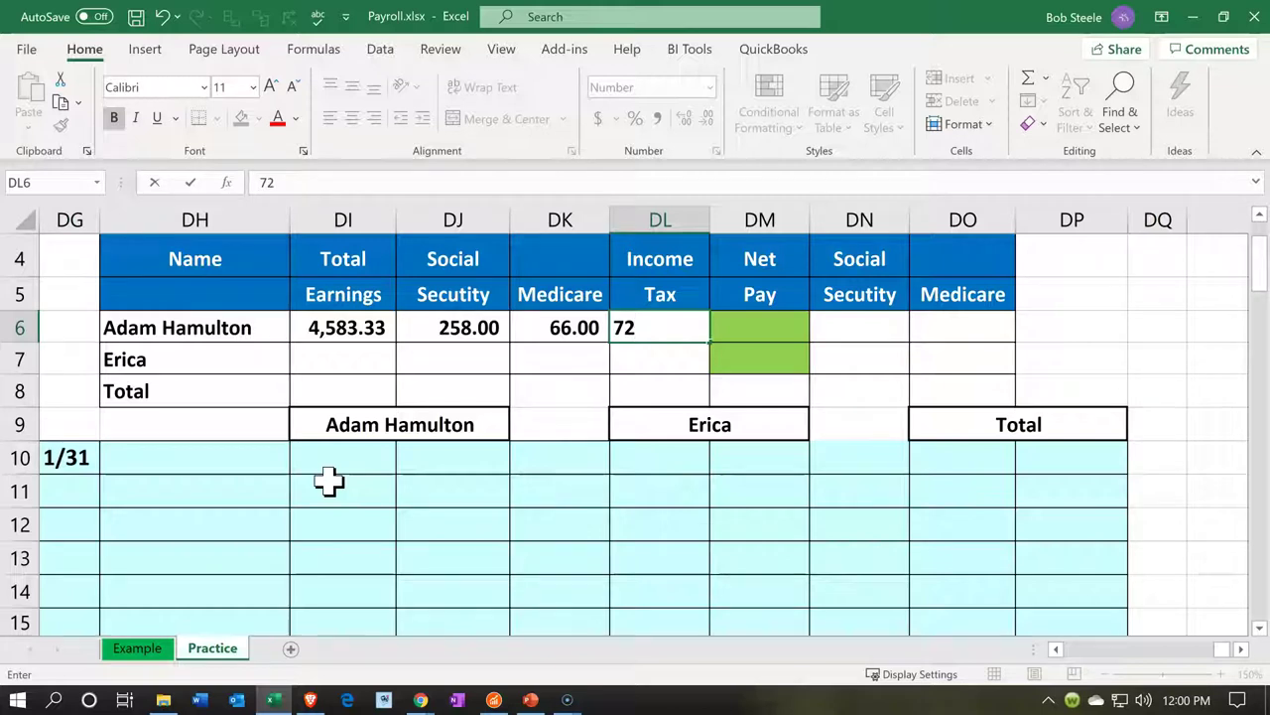
text(0)
key(Return)
key(Up)
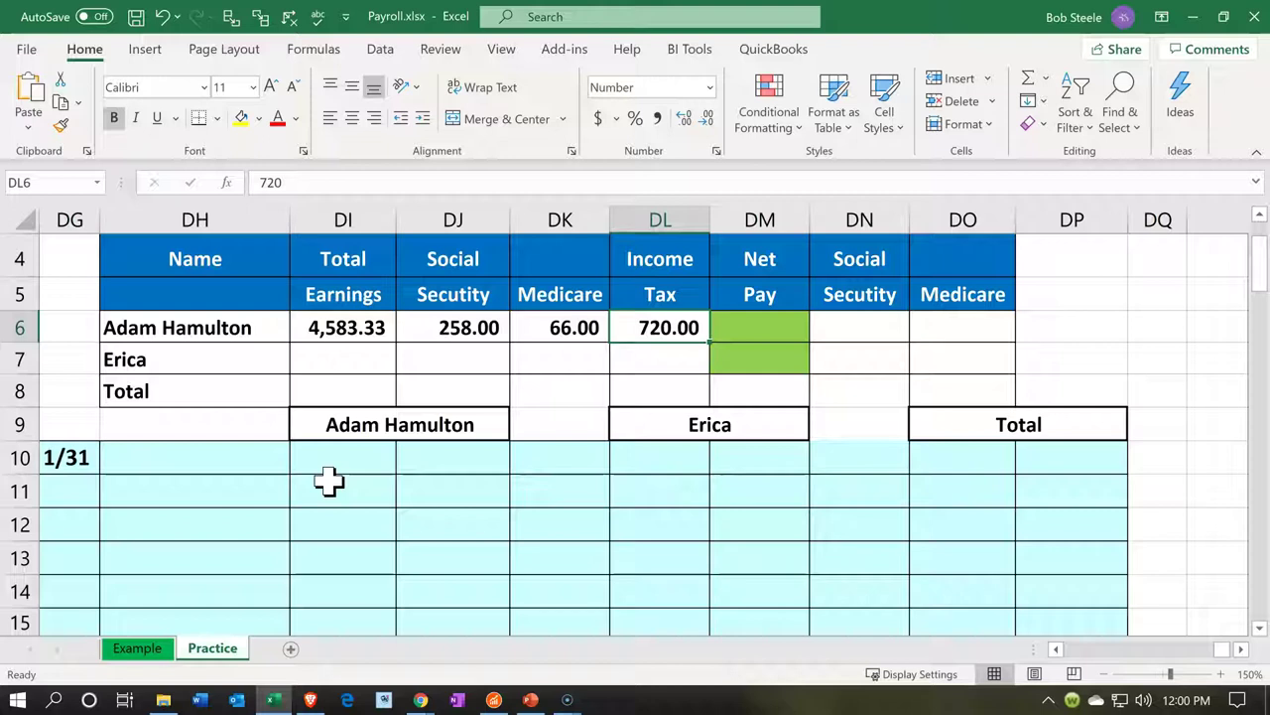
- Enter 800 as the second employee's total earnings in DI7
key(Down)
key(Left)
key(Left)
key(Left)
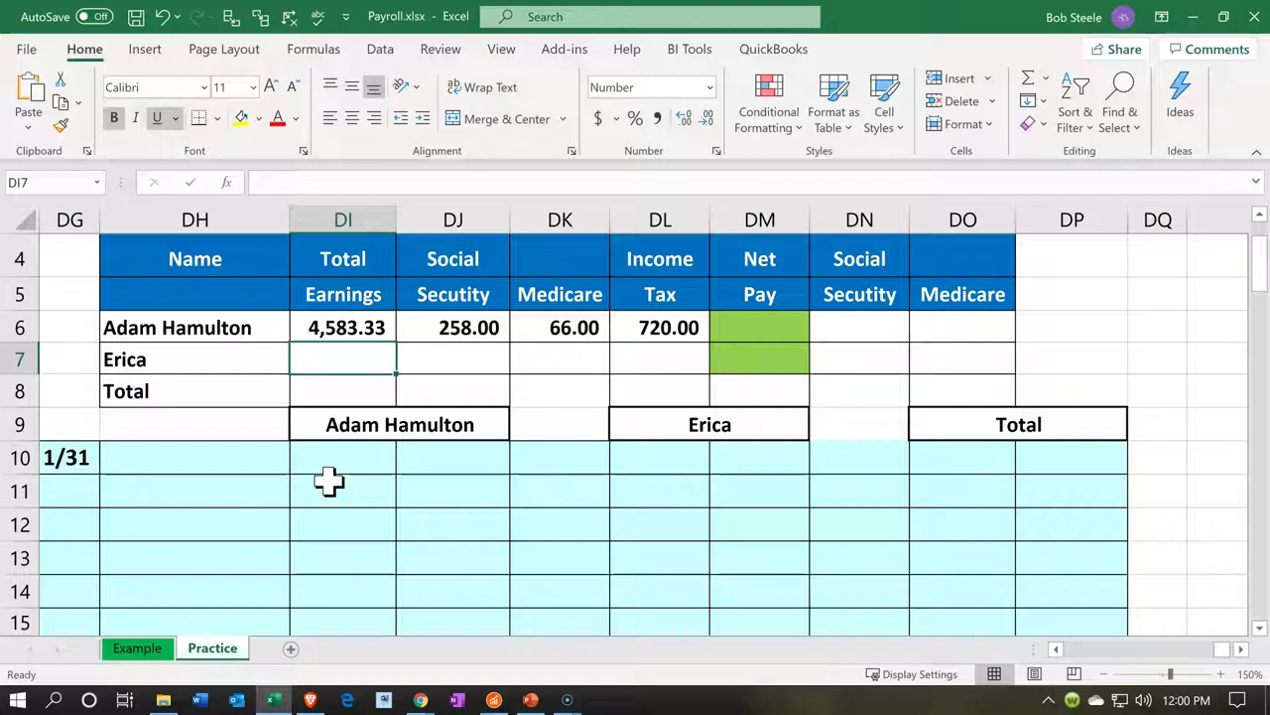
text(800)
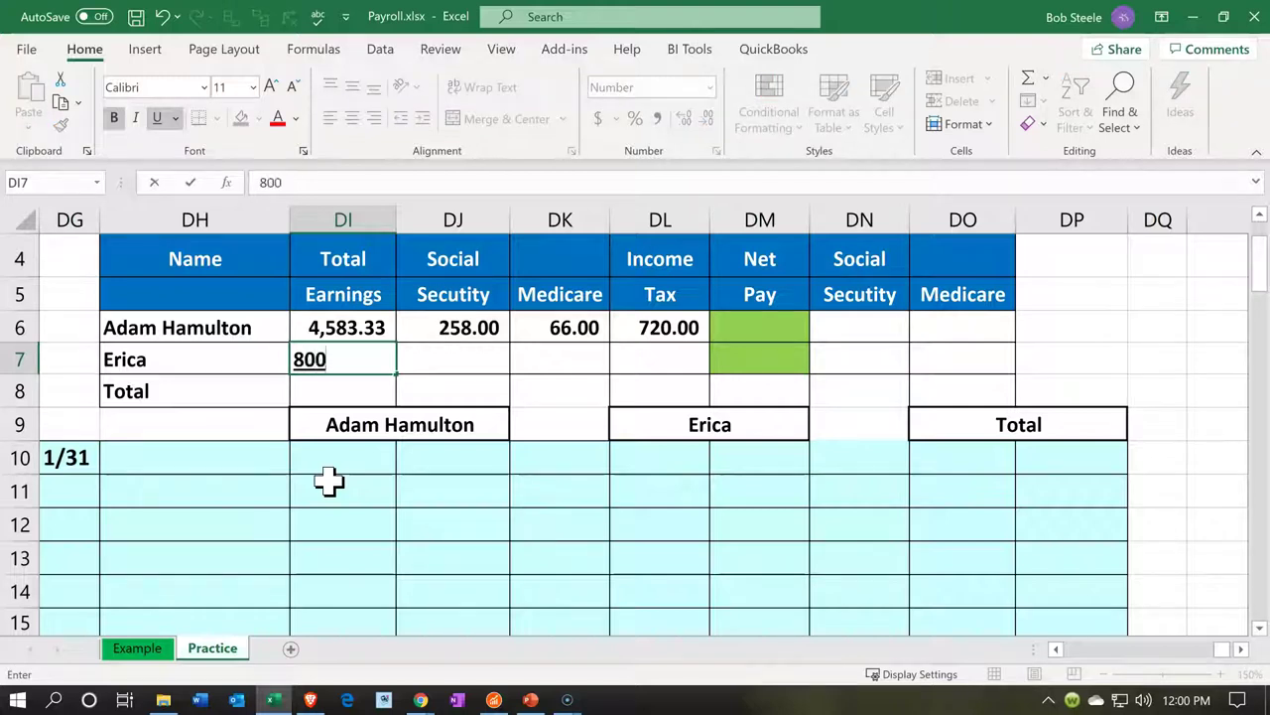
key(Return)
key(Up)
- Calculate the second employee's Social Security in DJ7 with the formula =DI7*0.062
key(Right)
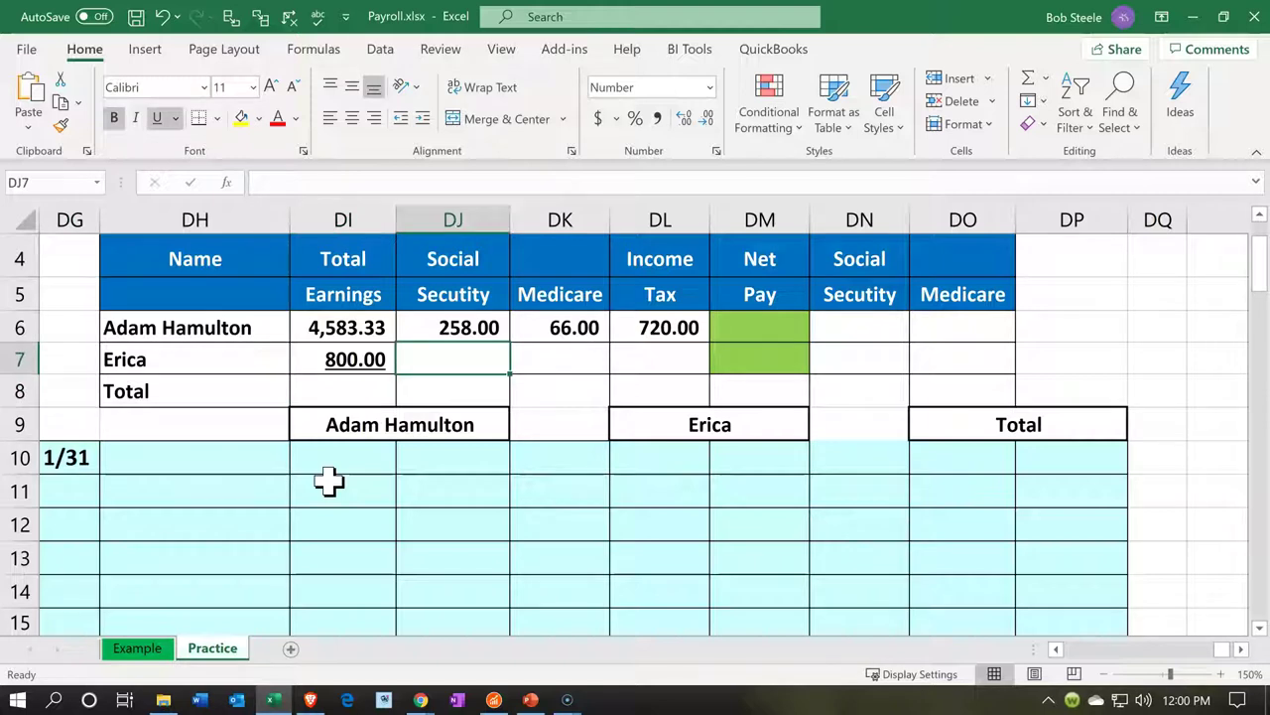
text(=)
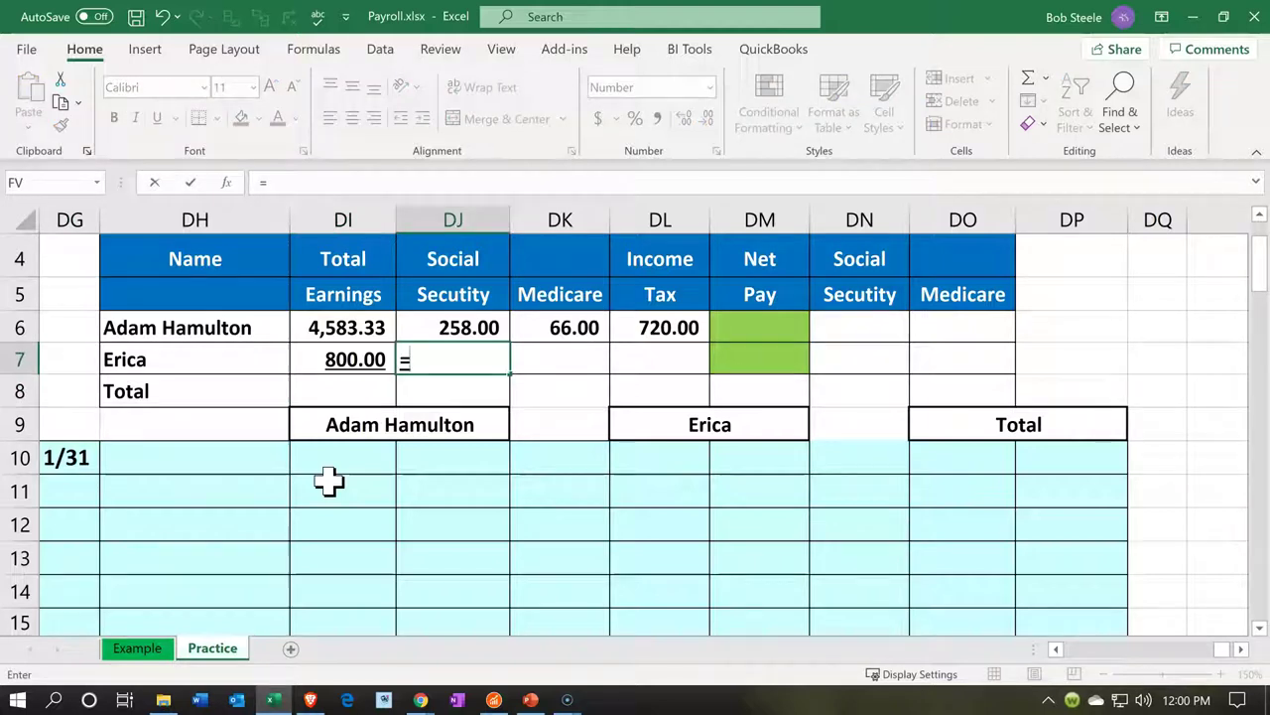
key(Left)
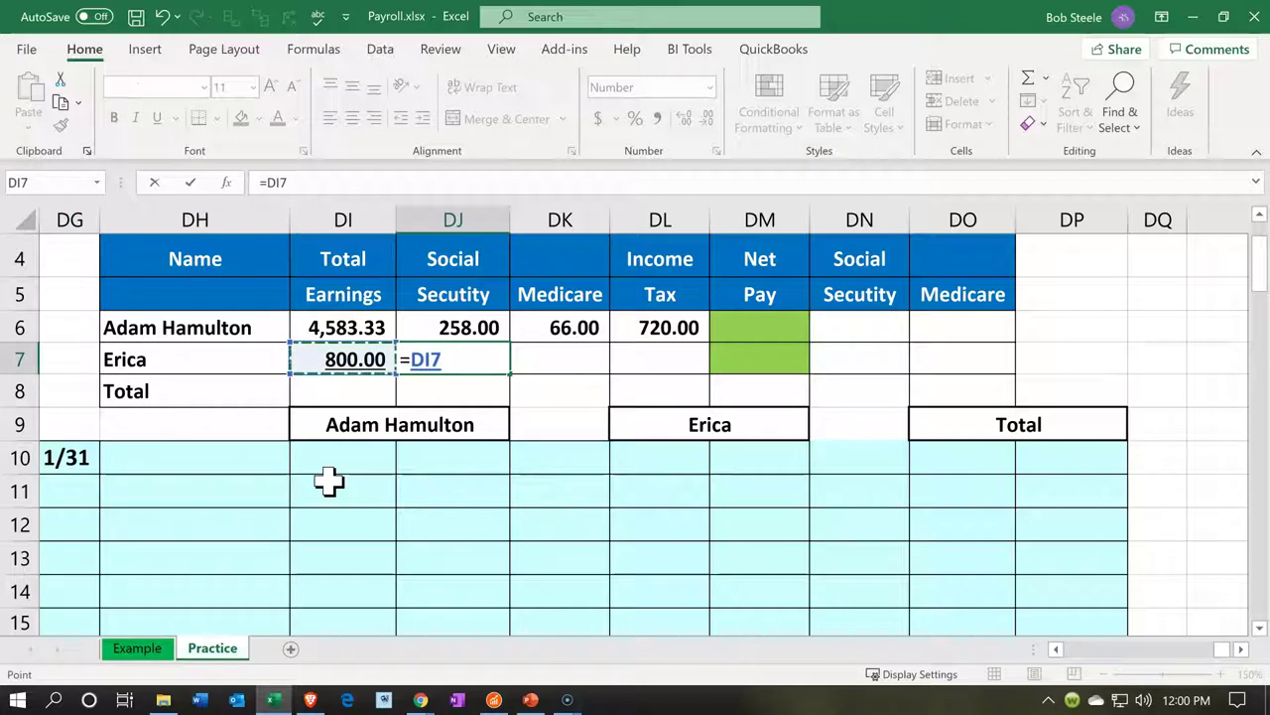
text(*.06)
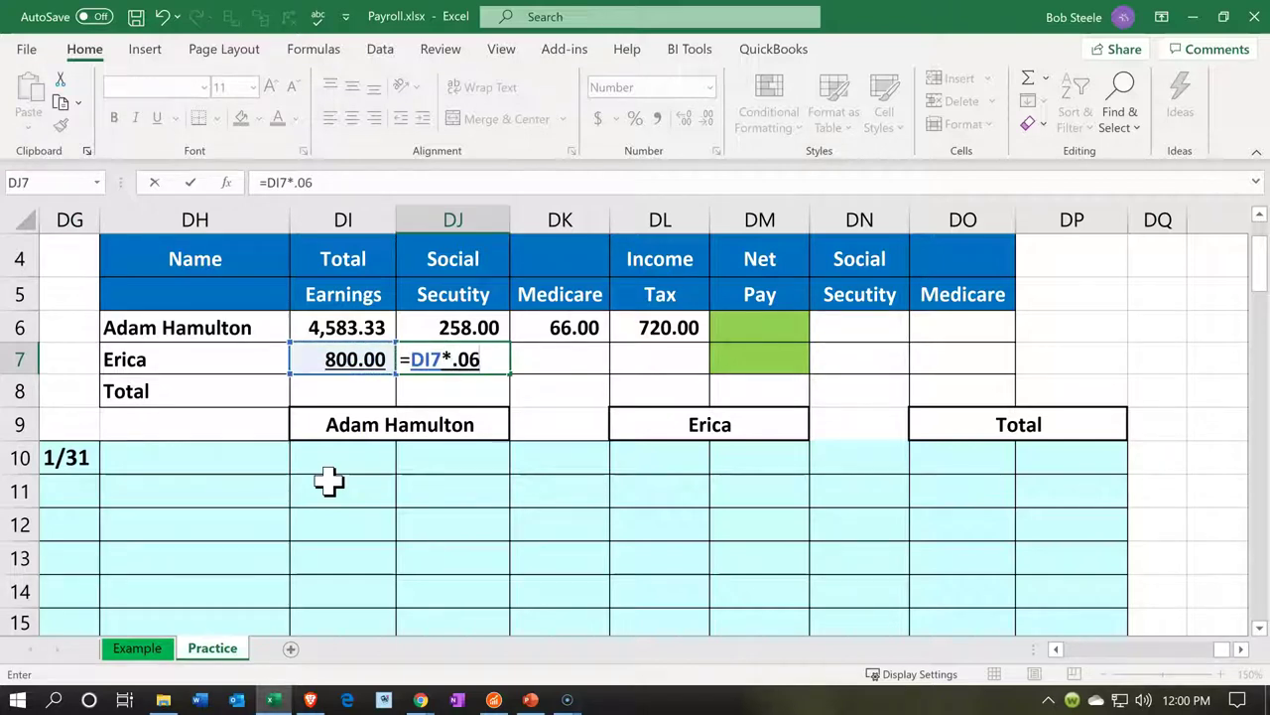
key(Return)
- Enter 49 as the second employee's Social Security amount in DJ7, replacing the formula
key(Up)
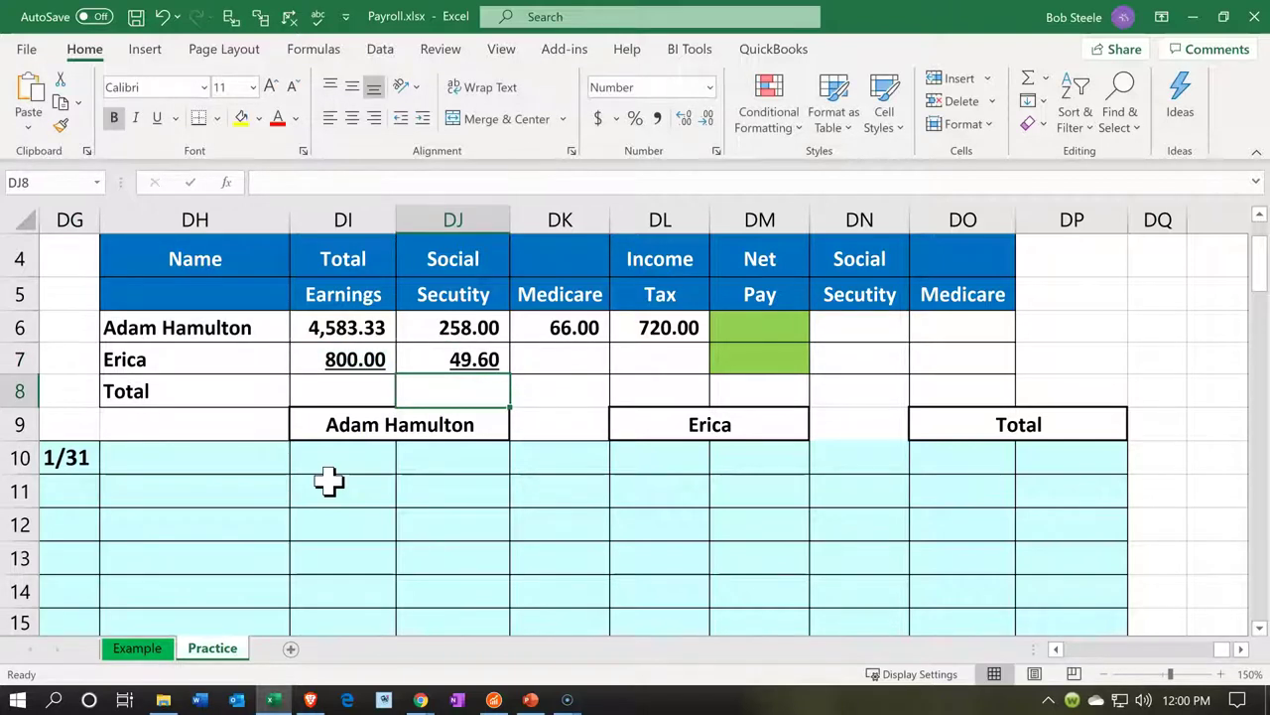
key(ctrl+c)
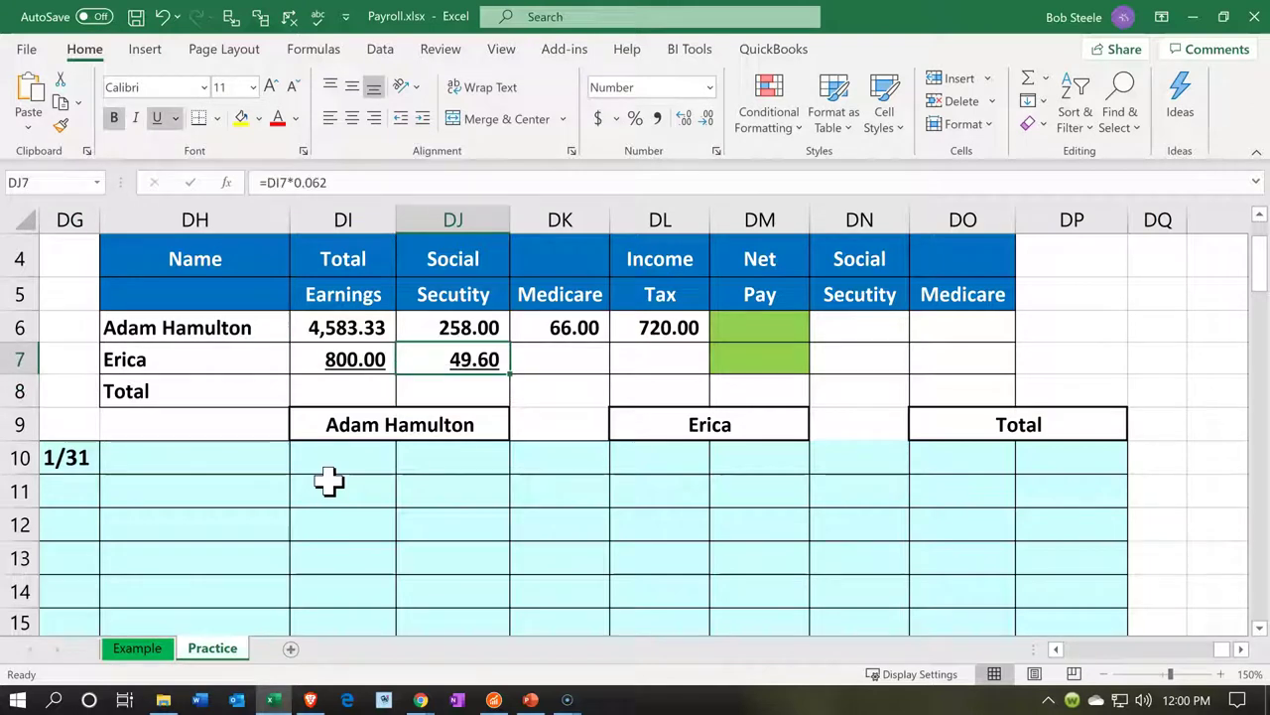
key(F2)
key(Escape)
text(49)
key(Return)
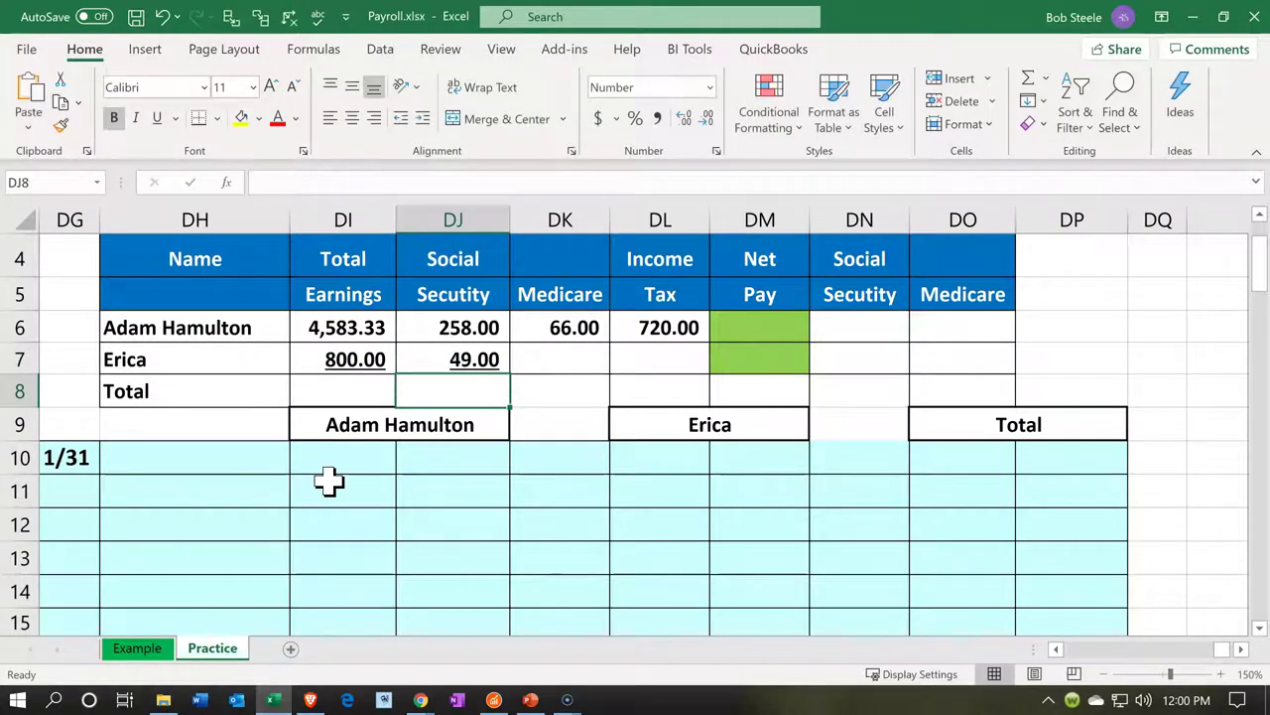
- Try to calculate the second employee's Medicare in DK7 with the formula =DI7*0.045
key(Up)
key(Right)
key(F2)
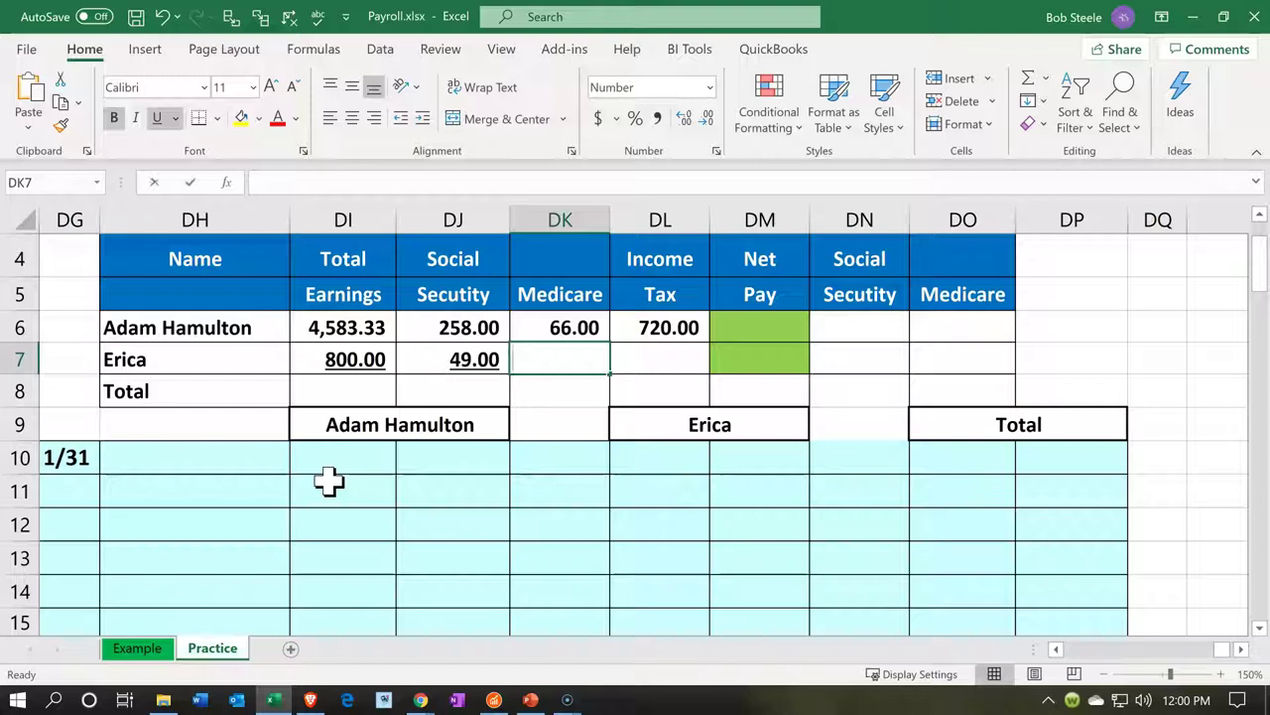
text(=)
key(Left)
text(*.015)
key(BackSpace)
key(BackSpace)
text(45)
key(Return)
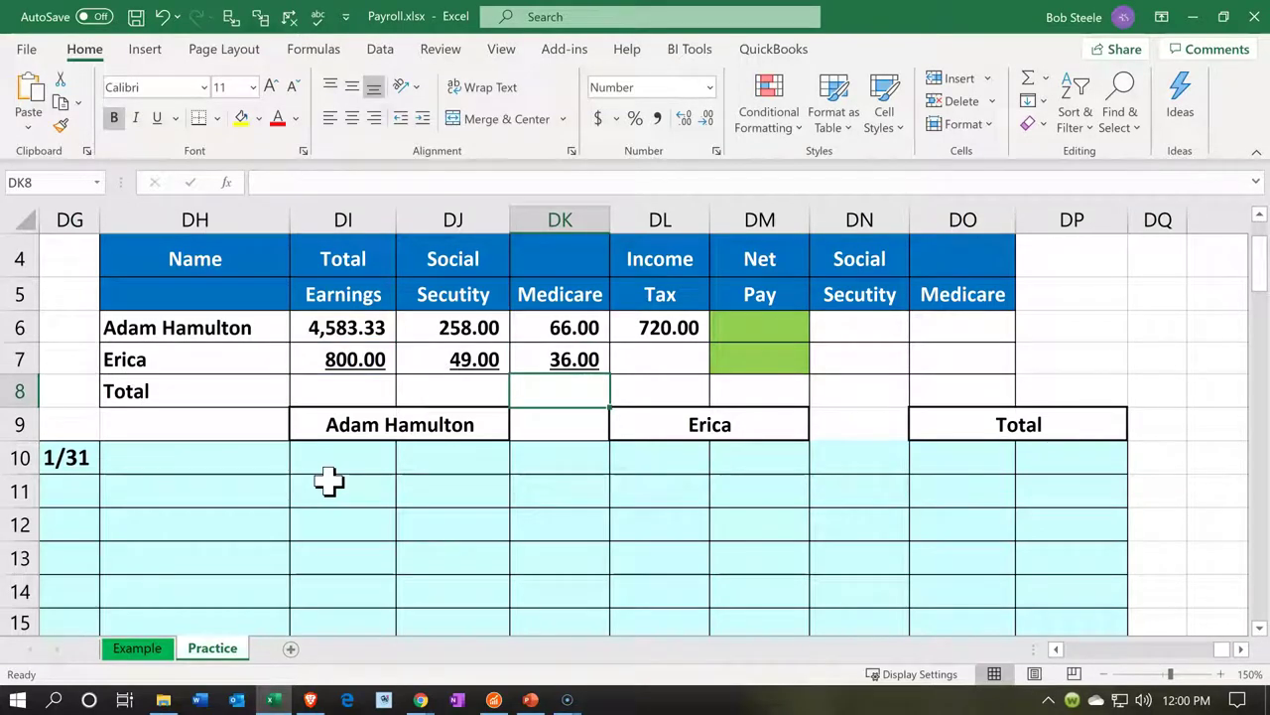
- Recalculate the second employee's Medicare in DK7 with the formula =DI7*.0145
key(Up)
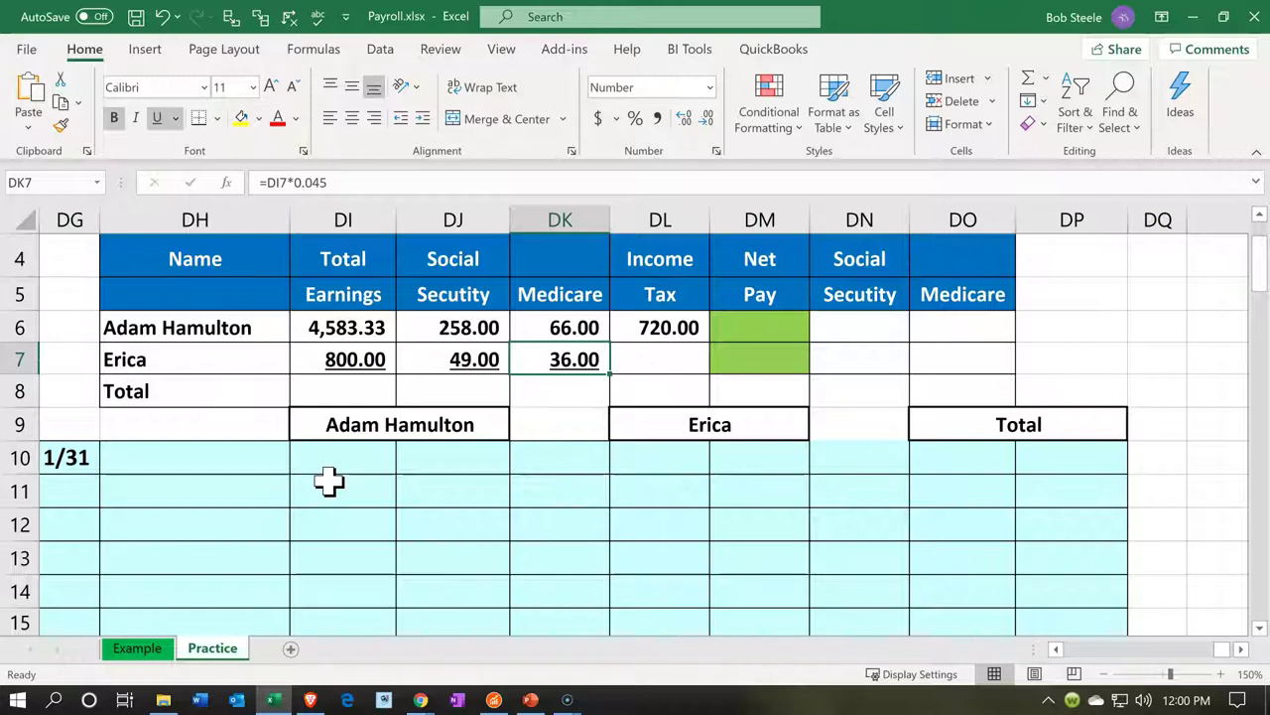
text(=)
key(Left)
key(Left)
text(*.0145)
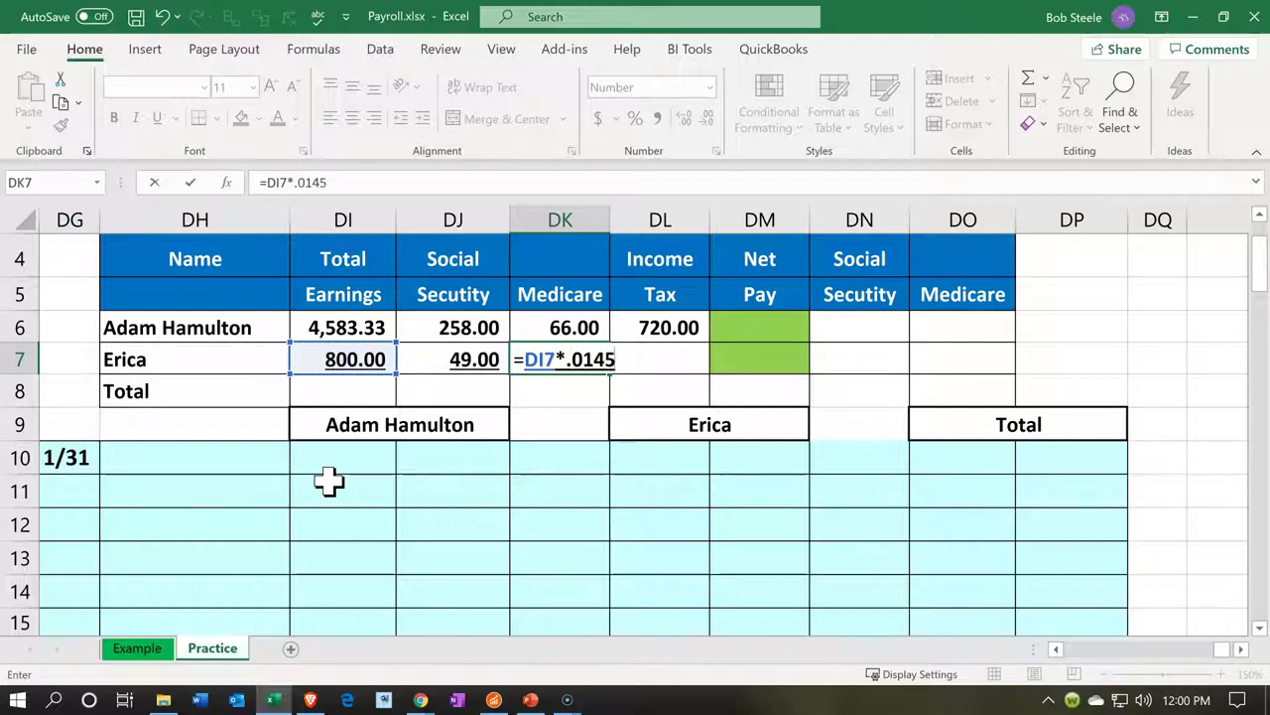
key(Return)
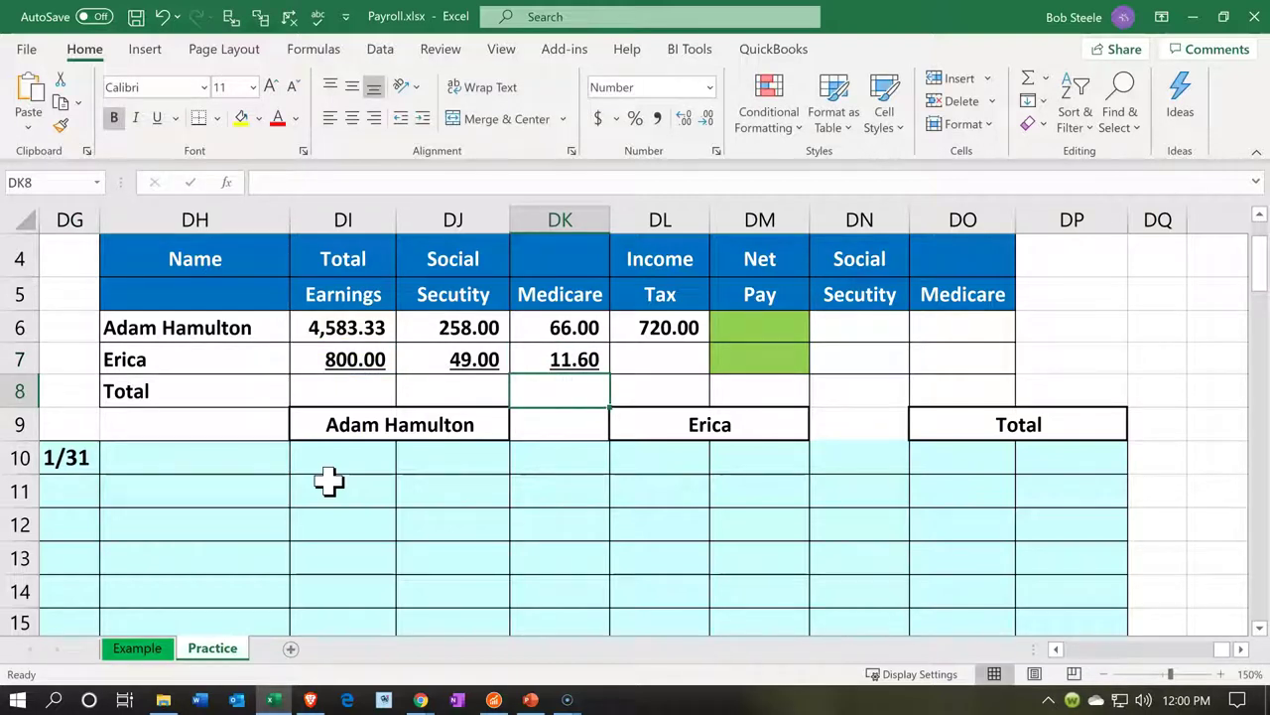
- Enter 11 as the second employee's Medicare amount in DK7, replacing the formula
key(Up)
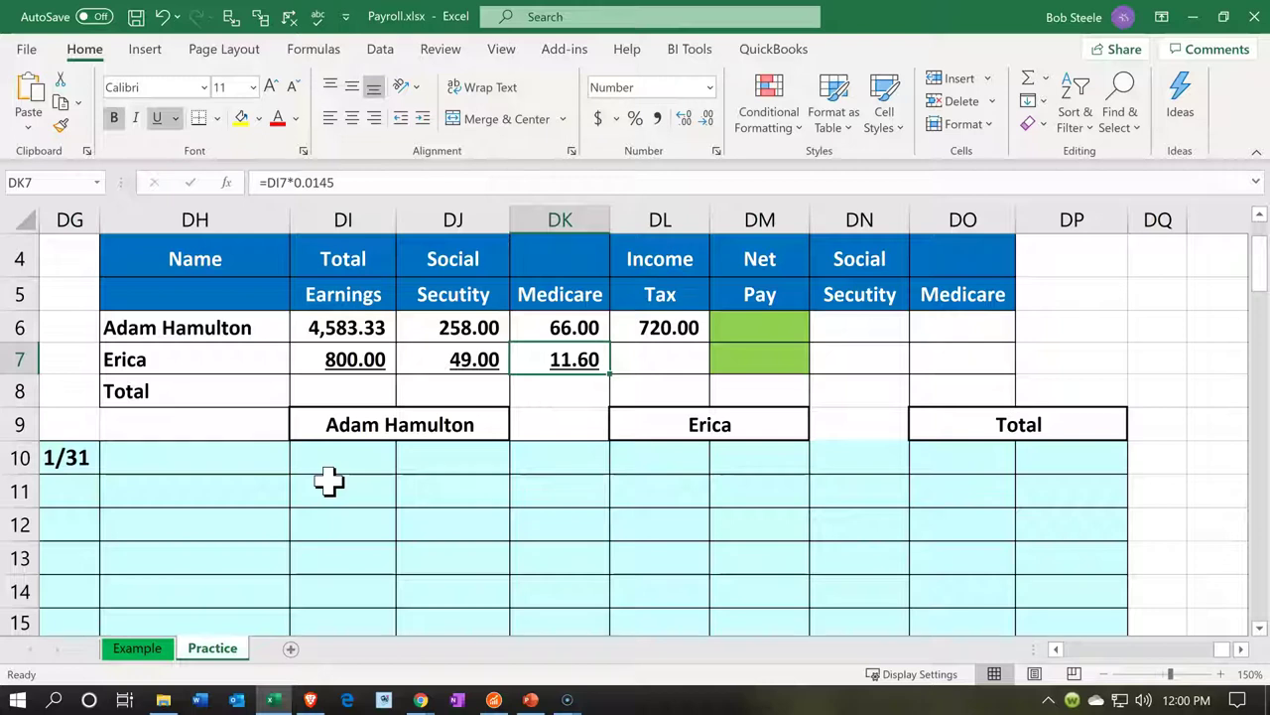
key(F2)
key(Escape)
text(11)
key(Return)
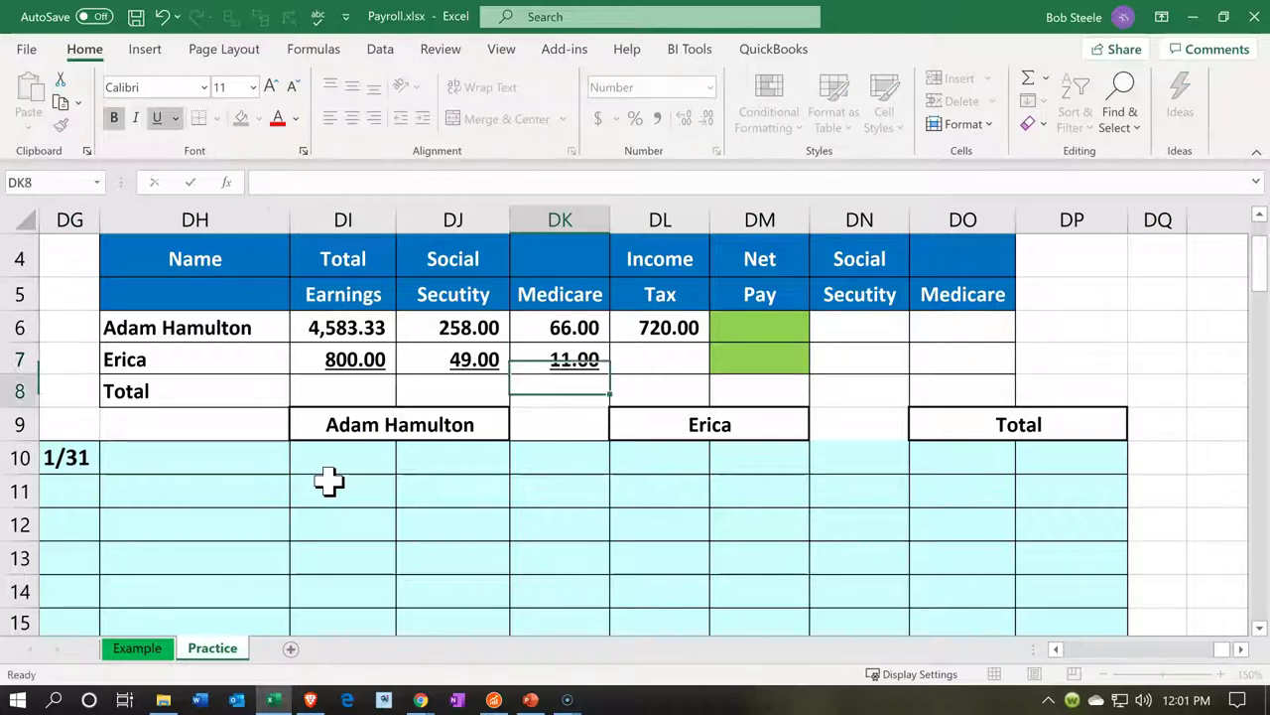
- Enter 110 as the second employee's income tax amount in DL7
key(Right)
key(Up)
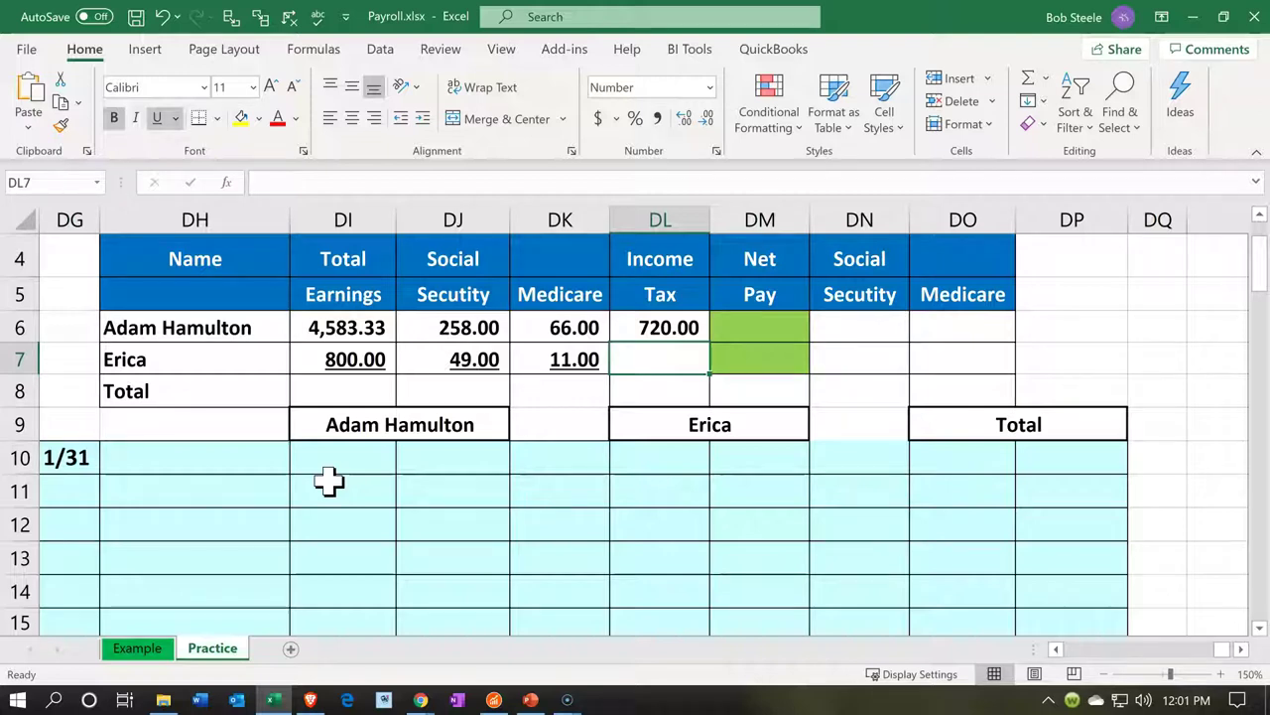
text(11)
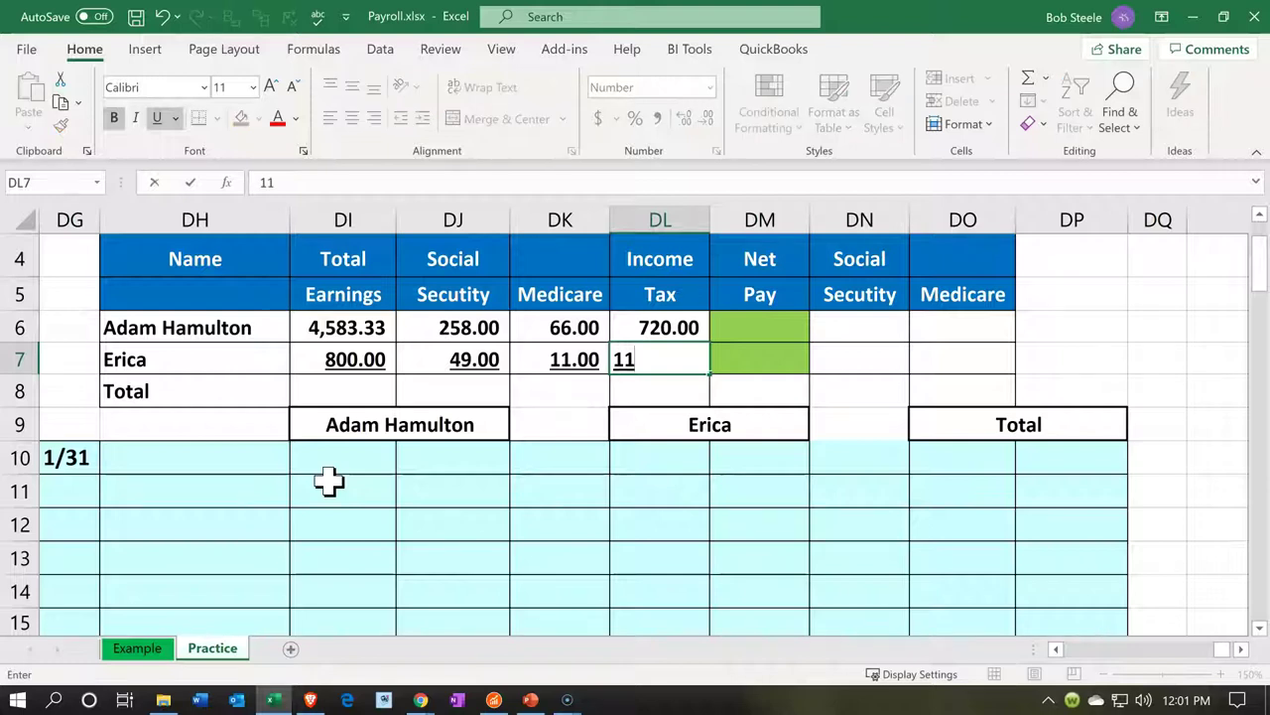
text(0)
key(Return)
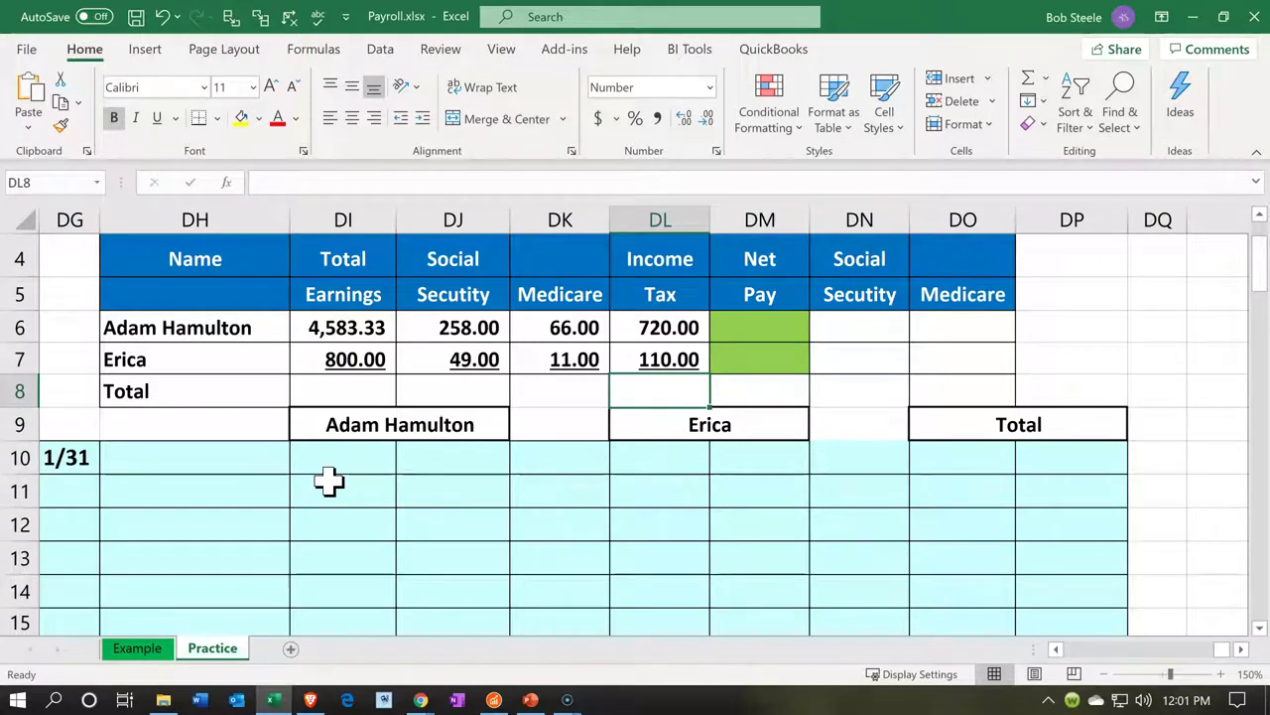
- Calculate the first employee's net pay in DM6 with the formula =DI6-DJ6-DK6-DL6
key(Up)
key(Right)
key(Up)
key(shift+Down)
key(shift+Up)
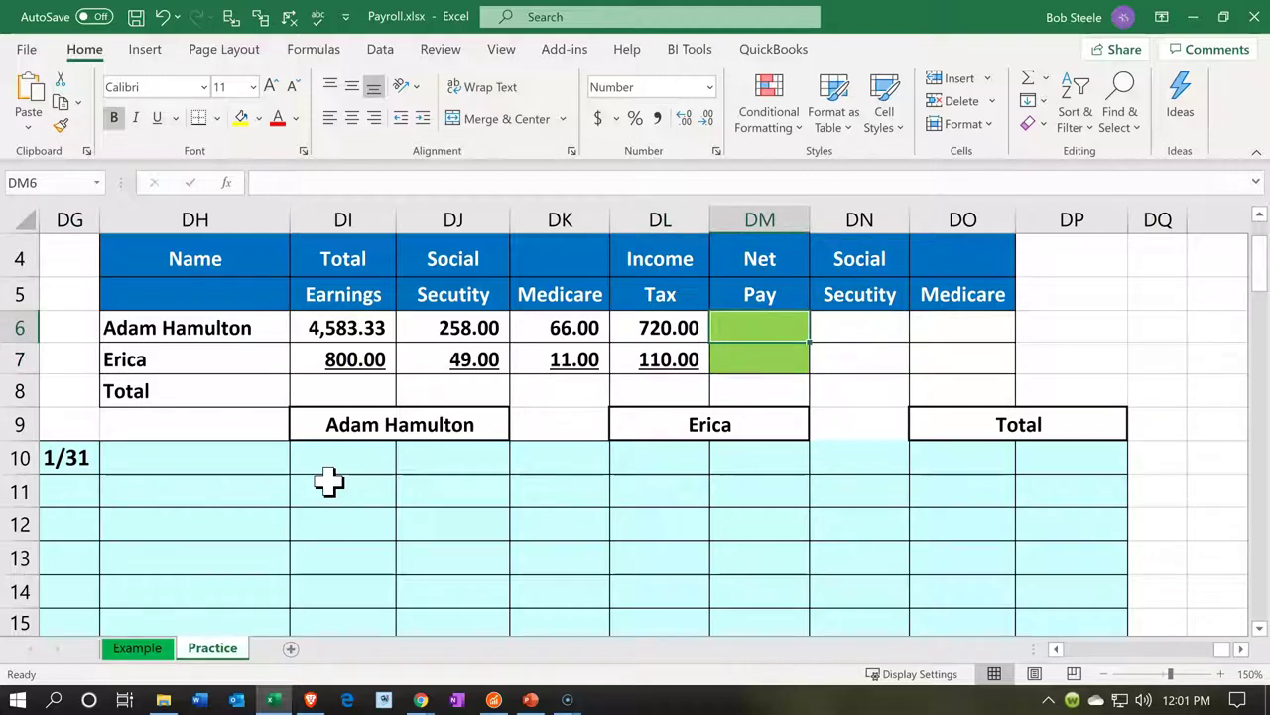
text(=)
key(Left)
key(Left)
key(Left)
key(Left)
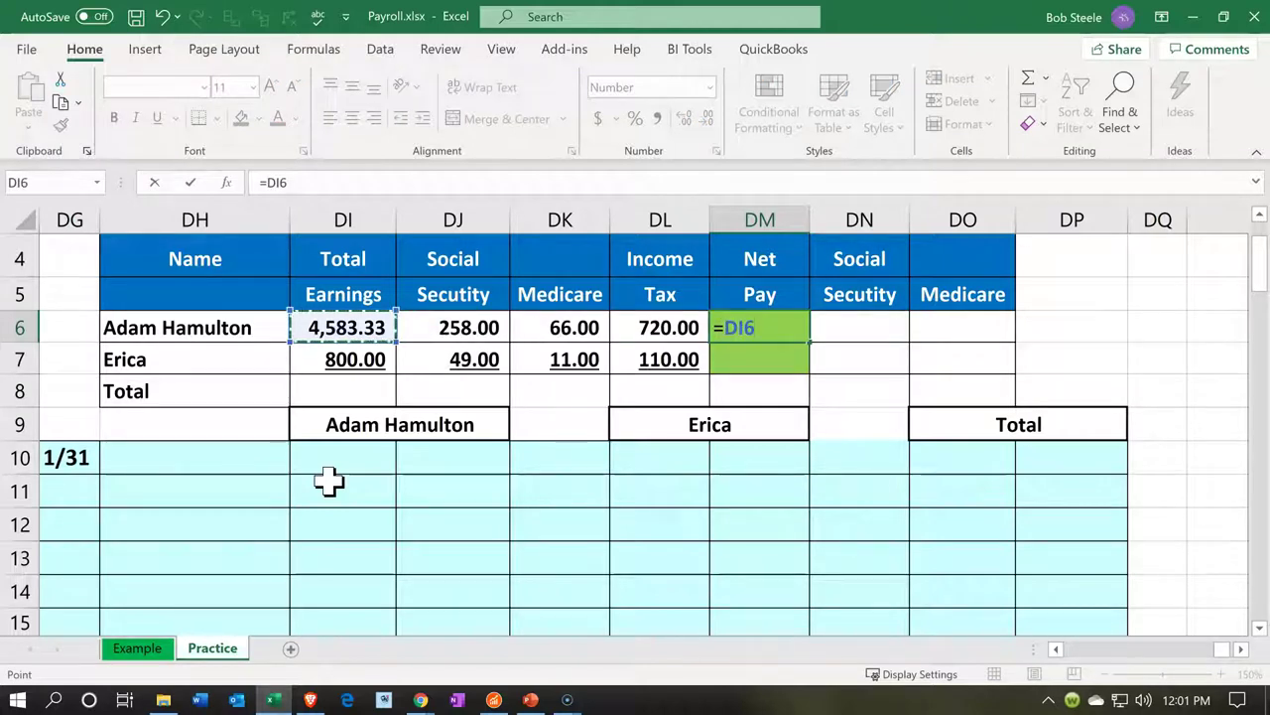
text(-)
key(Left)
key(Left)
key(Left)
text(-)
key(Left)
key(Left)
text(-)
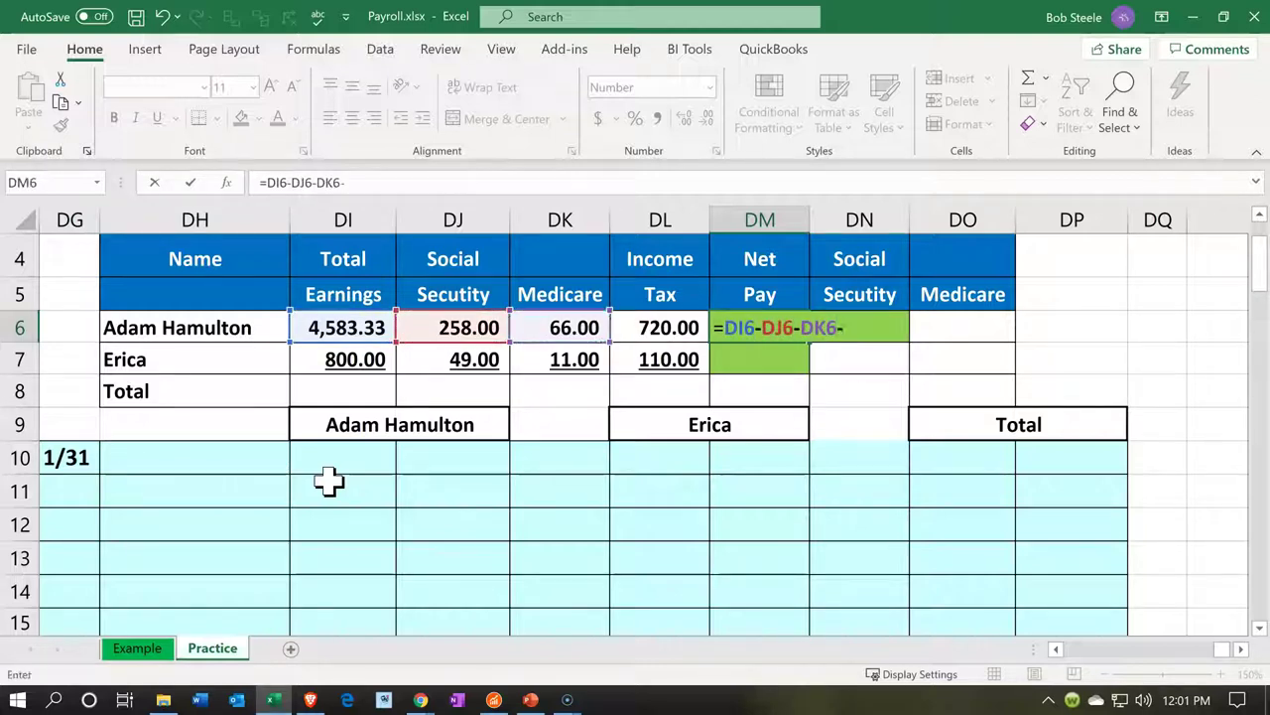
key(Left)
key(Return)
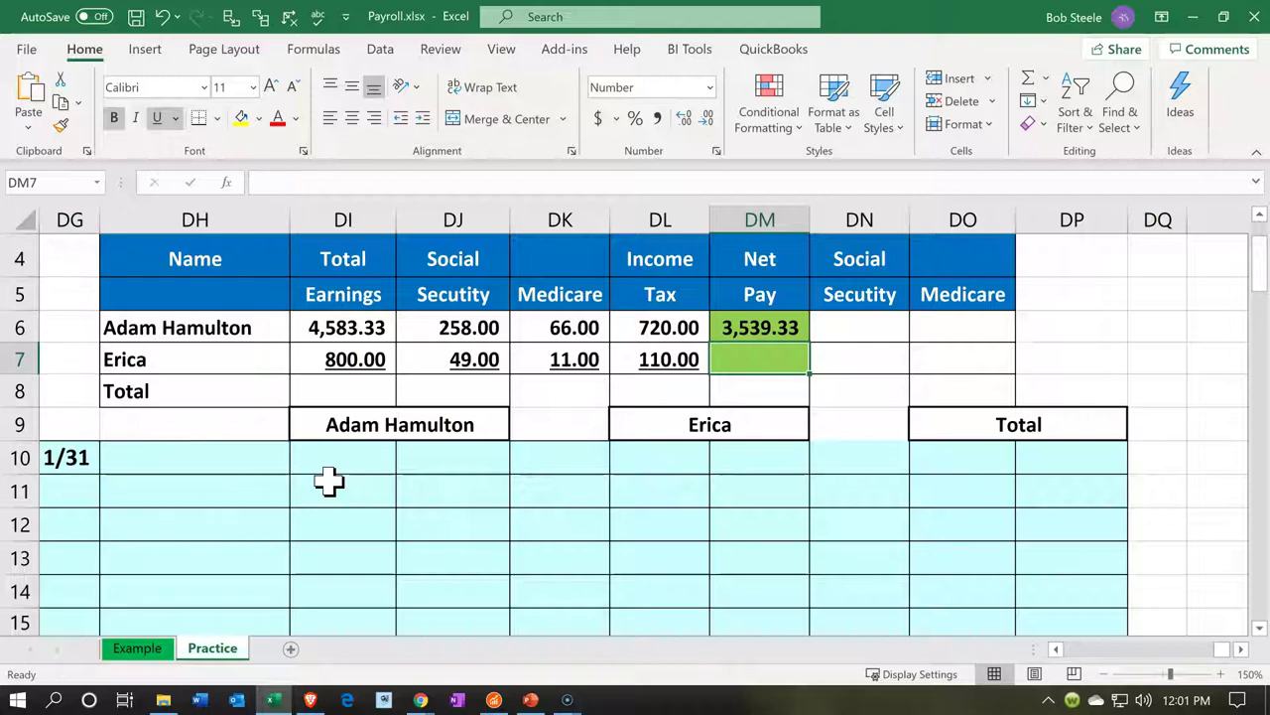
- Calculate the second employee's net pay in DM7 with the formula =DI7-DJ7-DK7-DL7
text(=)
key(Left)
key(Left)
key(Left)
key(Left)
text(-)
key(Left)
key(Left)
key(Left)
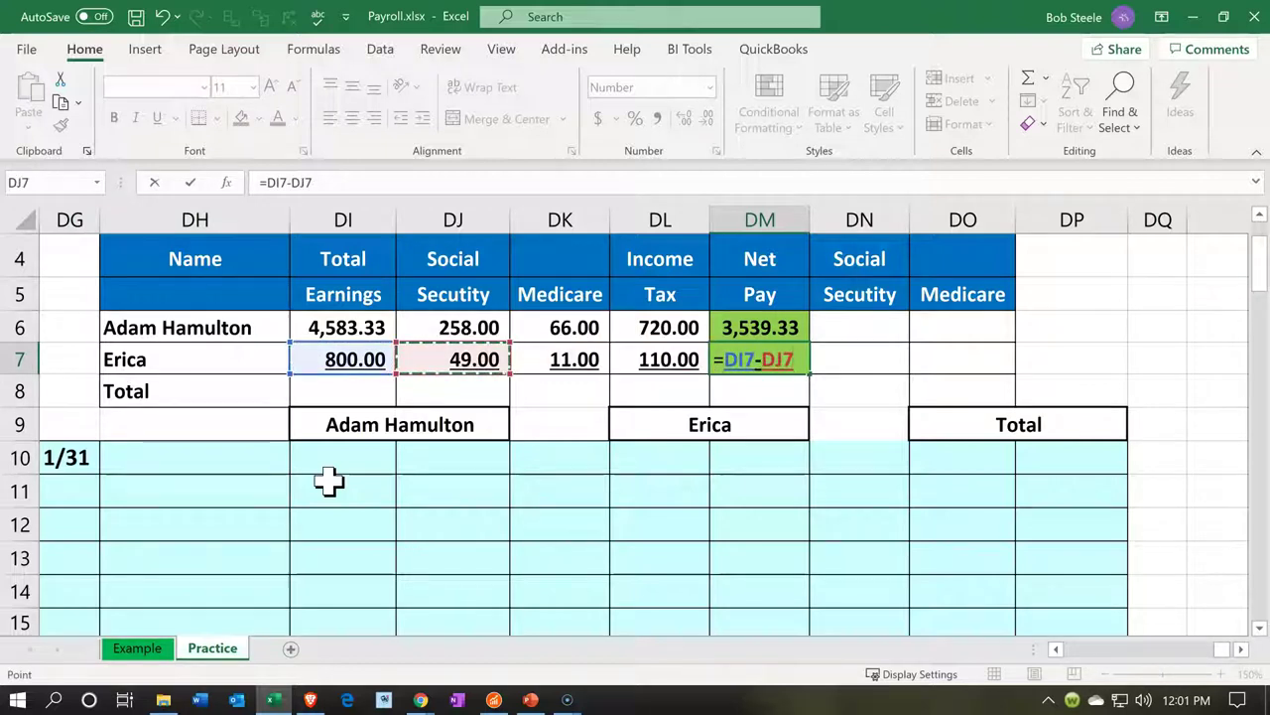
text(-)
key(Left)
key(Left)
text(-)
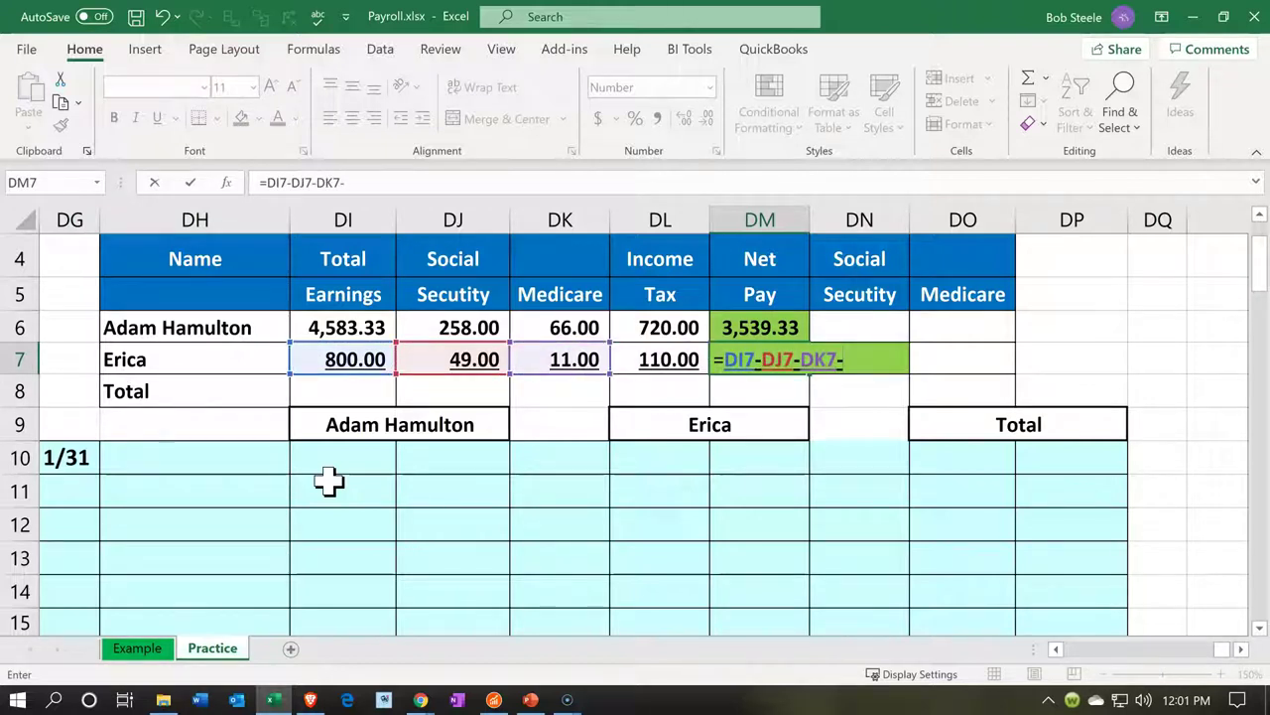
key(Left)
text(-)
key(Return)
key(Return)
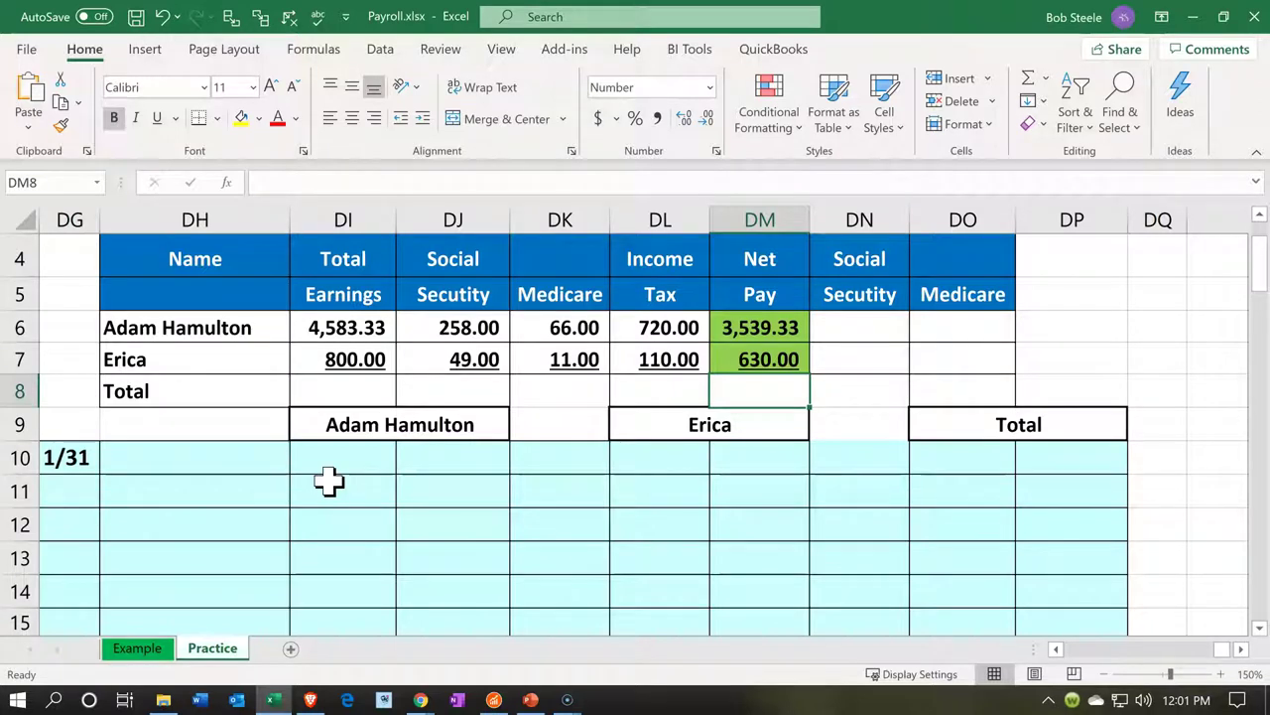
key(Right)
key(Up)
key(Up)
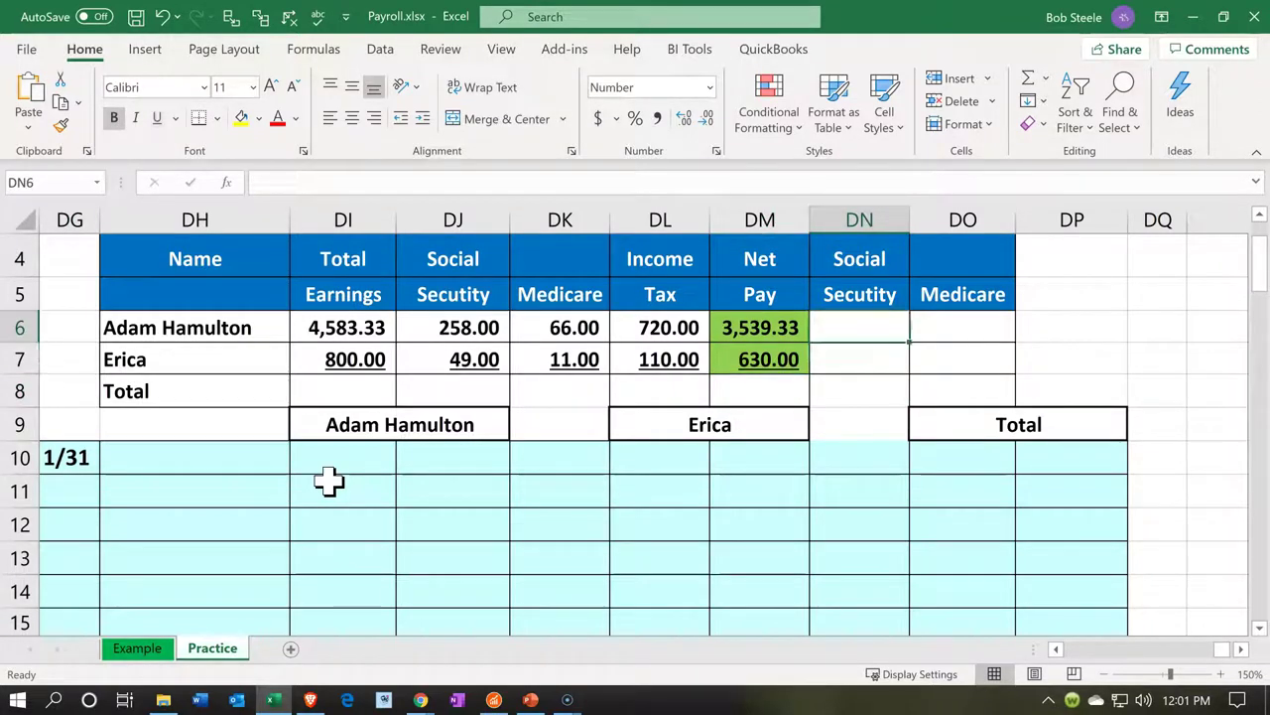
key(Down)
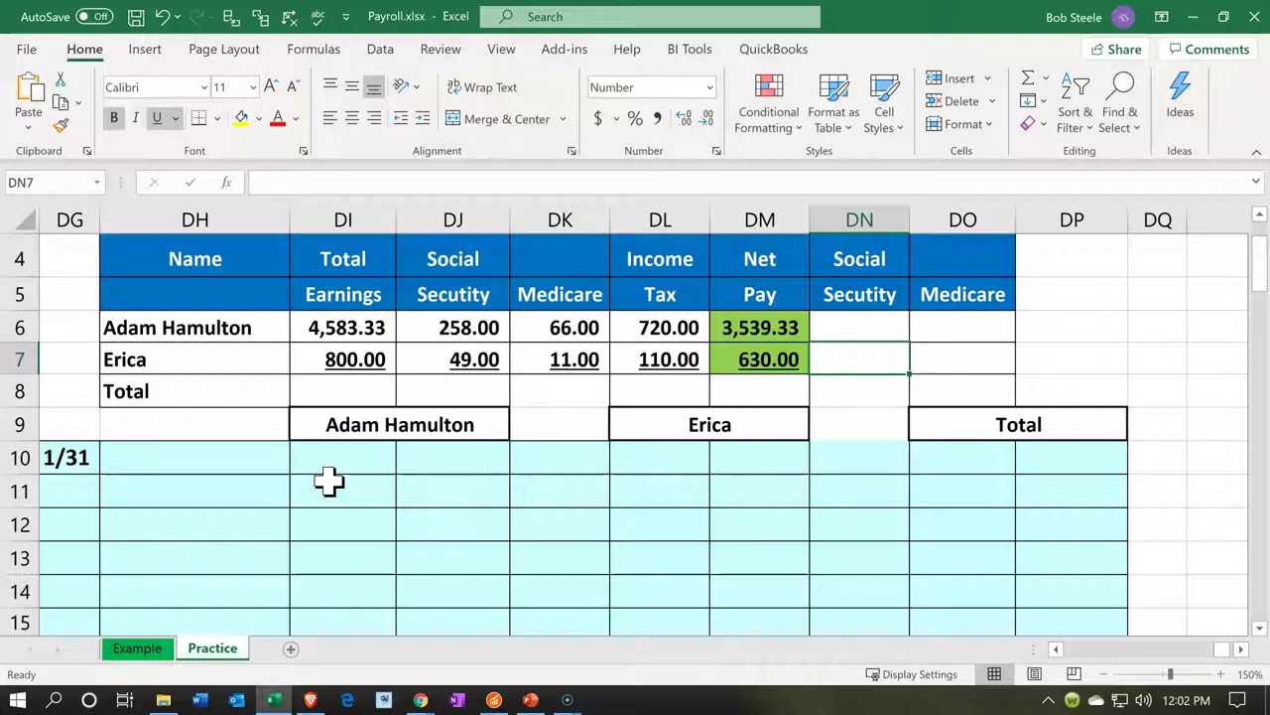
key(Left)
key(Up)
key(Down)
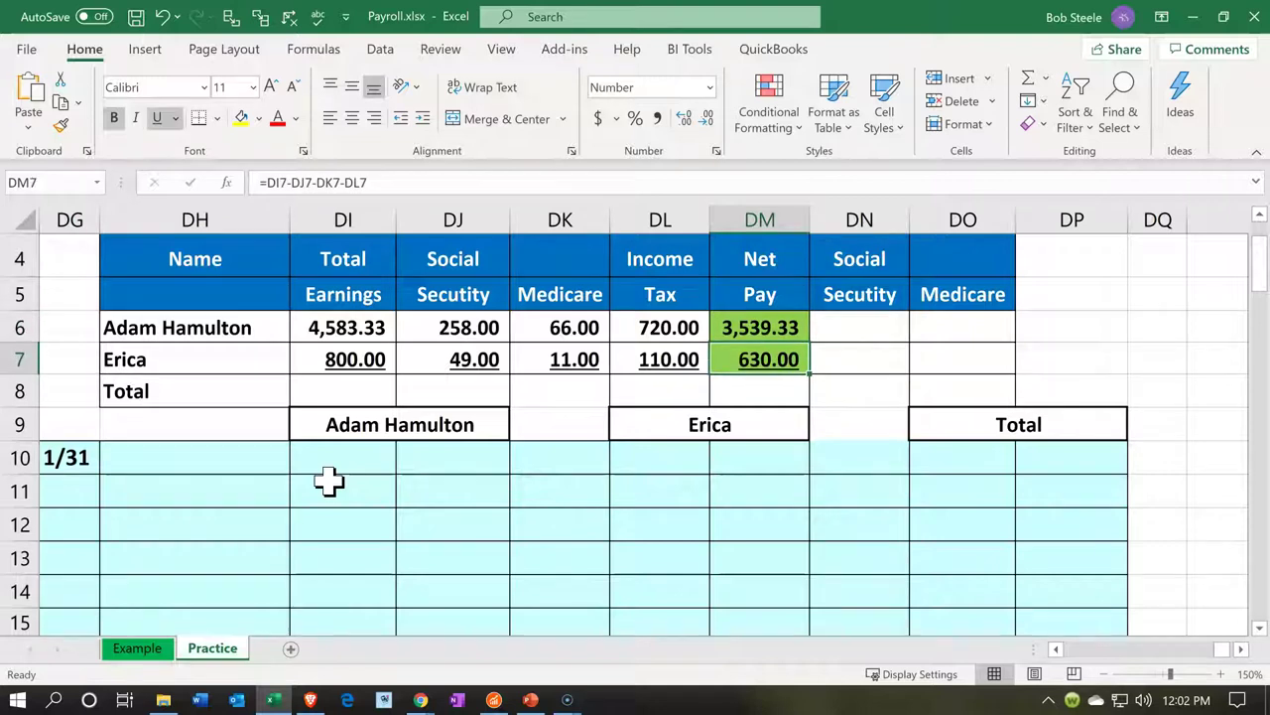
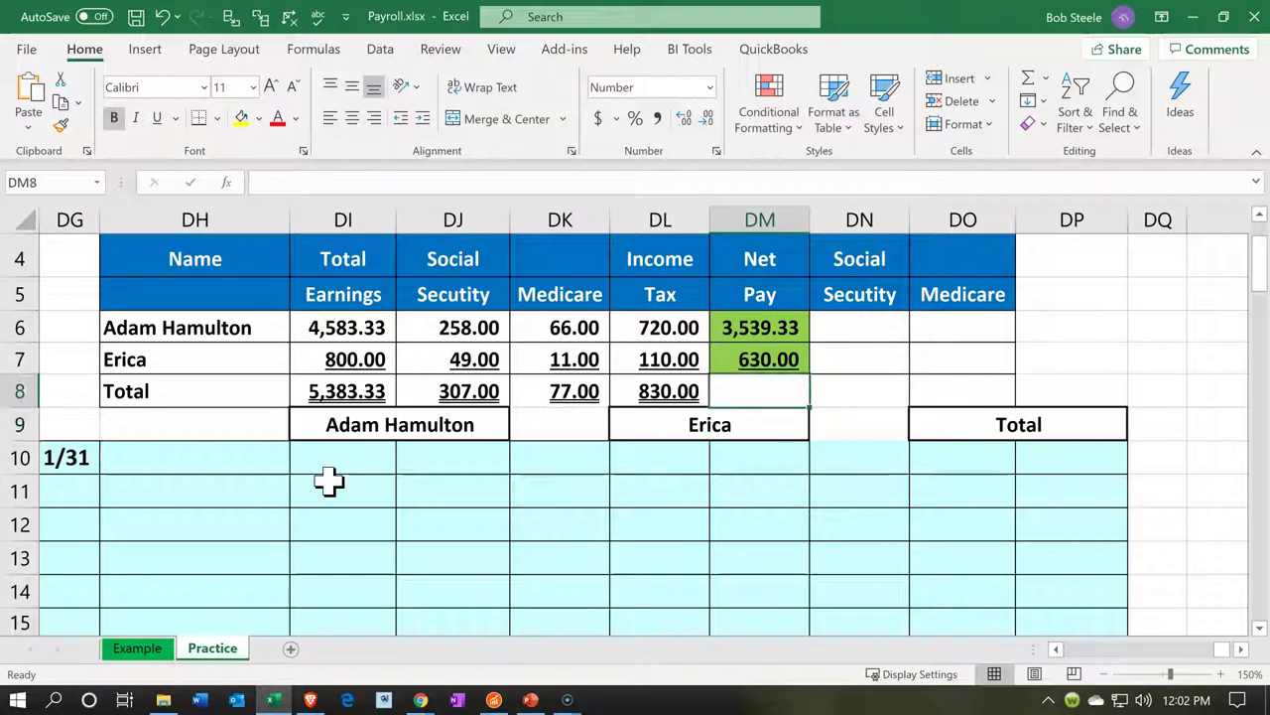
- Calculate the total net pay in DM8 with the formula =DI8-DJ8-DK8-DL8
text(=)
key(Left)
key(Left)
key(Left)
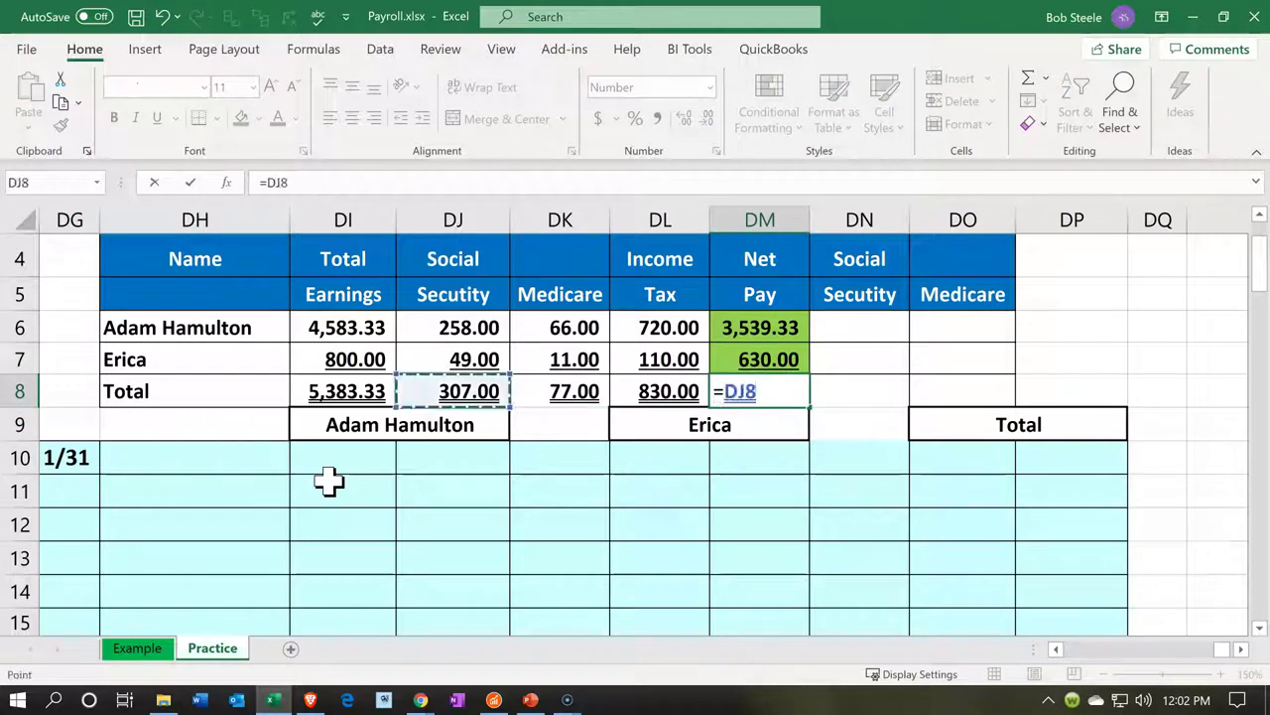
key(Left)
key(Left)
key(Right)
text(-)
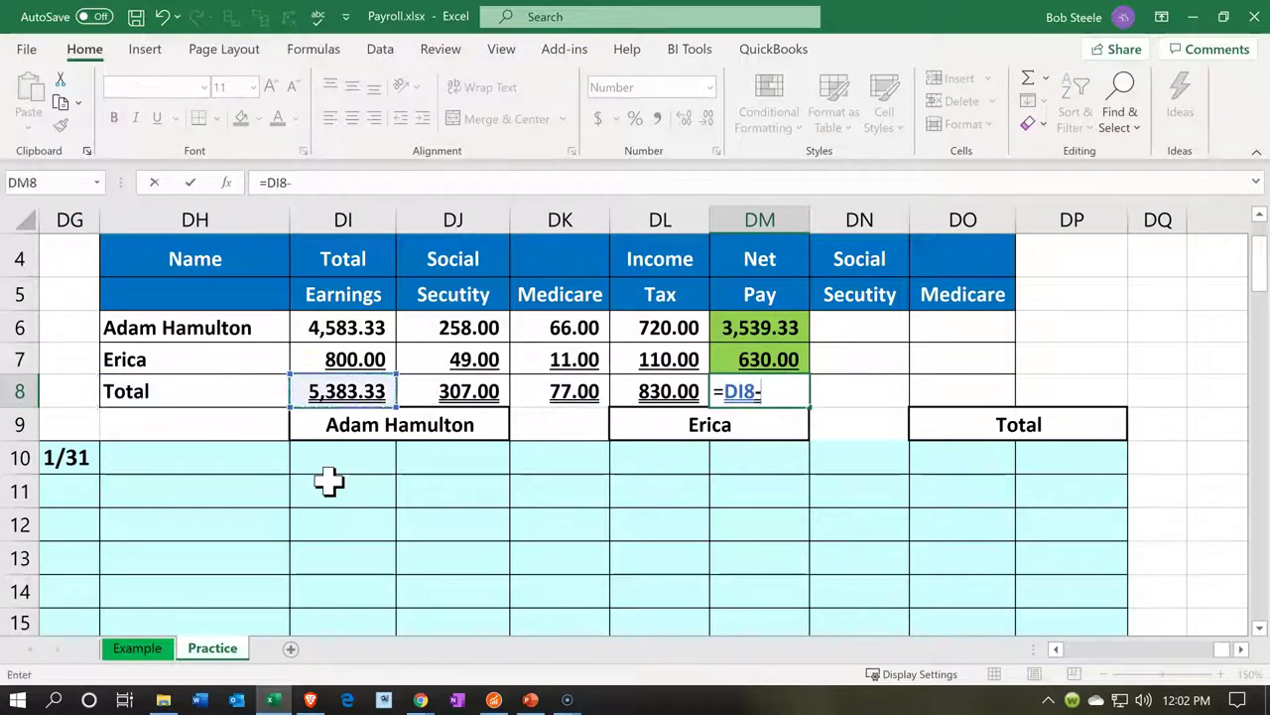
key(Left)
key(Left)
key(Left)
text(-)
key(Left)
key(Left)
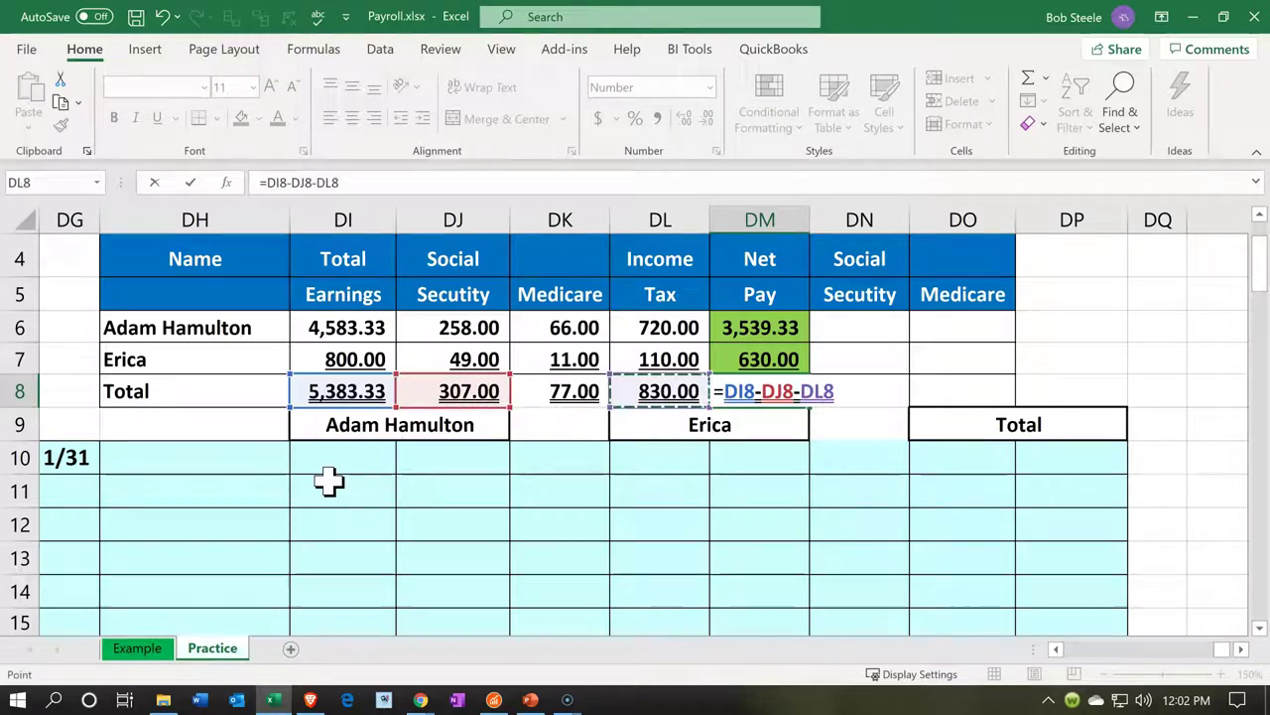
text(-)
key(Left)
key(Return)
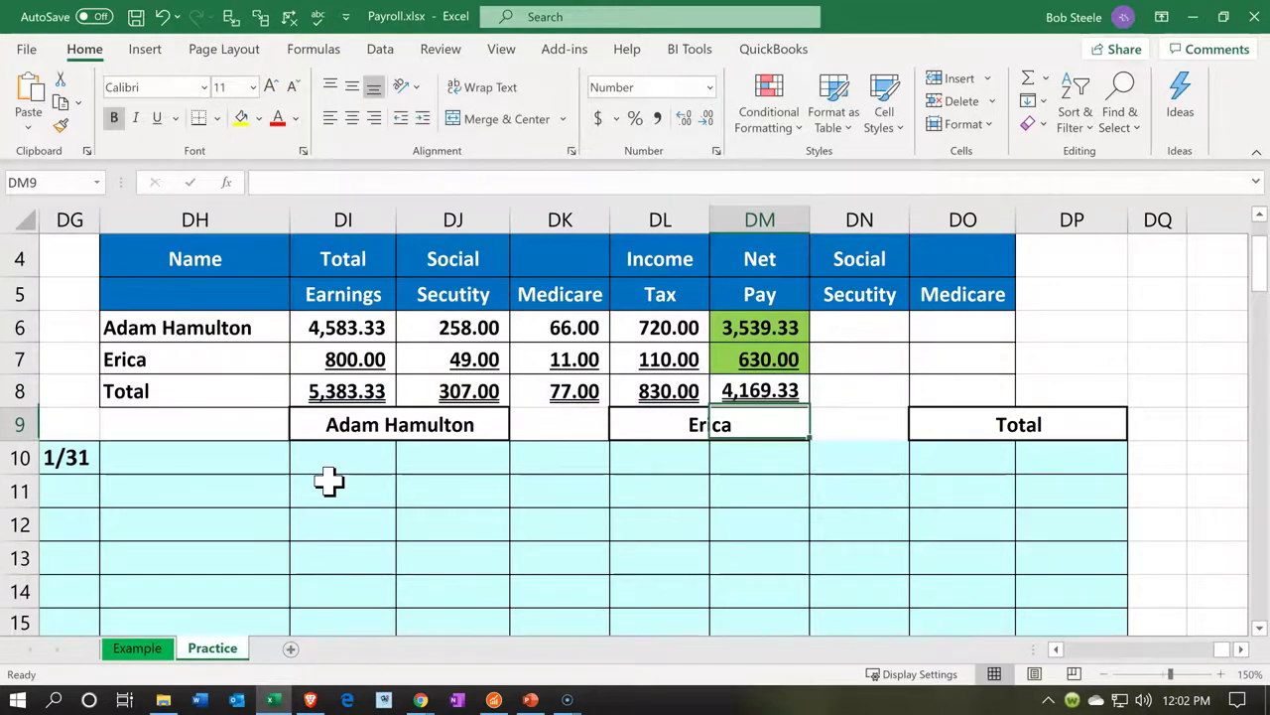
- Compare the sum of both employees' net pay in DM6:DM7 with the total net pay in DM8
drag(791, 324, 772, 362)
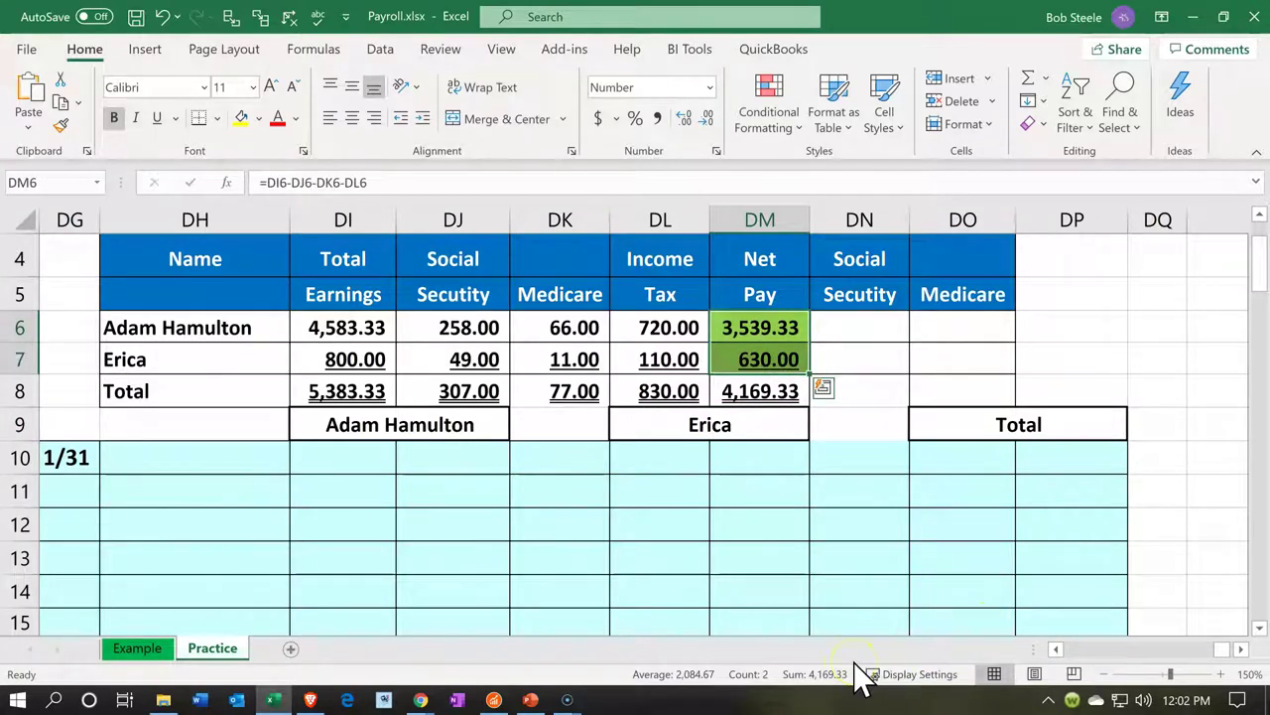
click(759, 391)
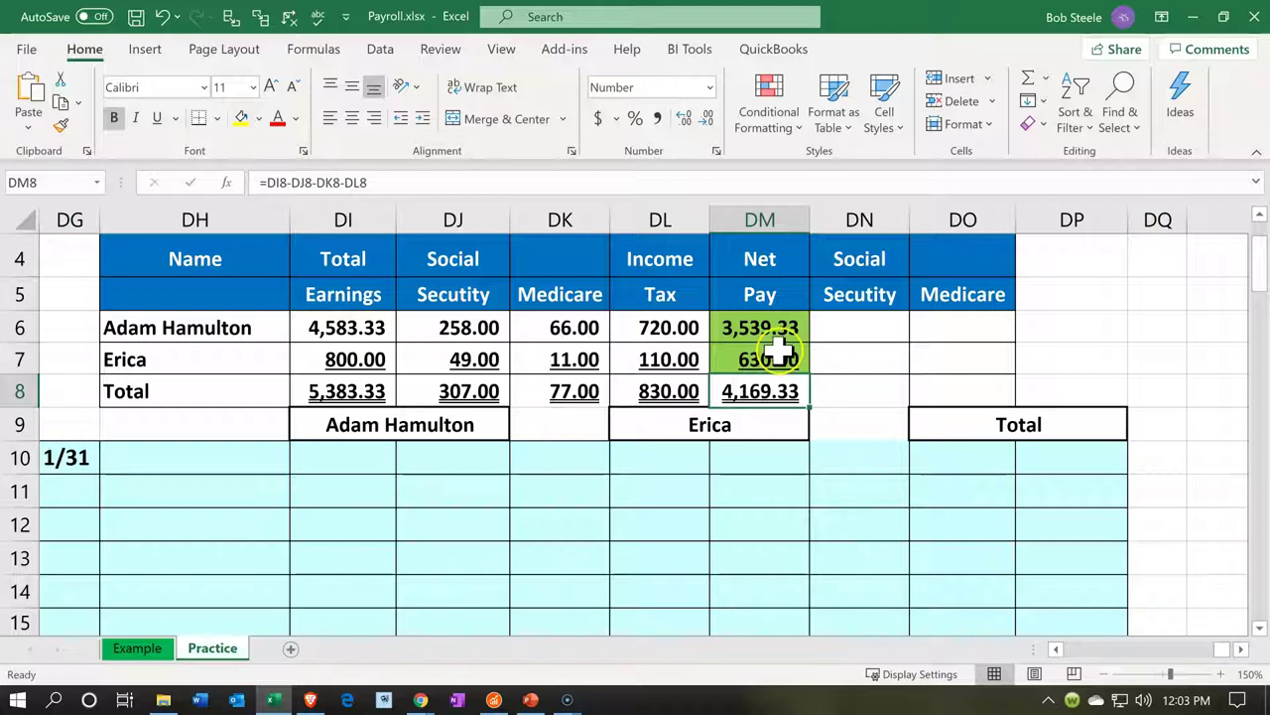
key(Up)
key(Up)
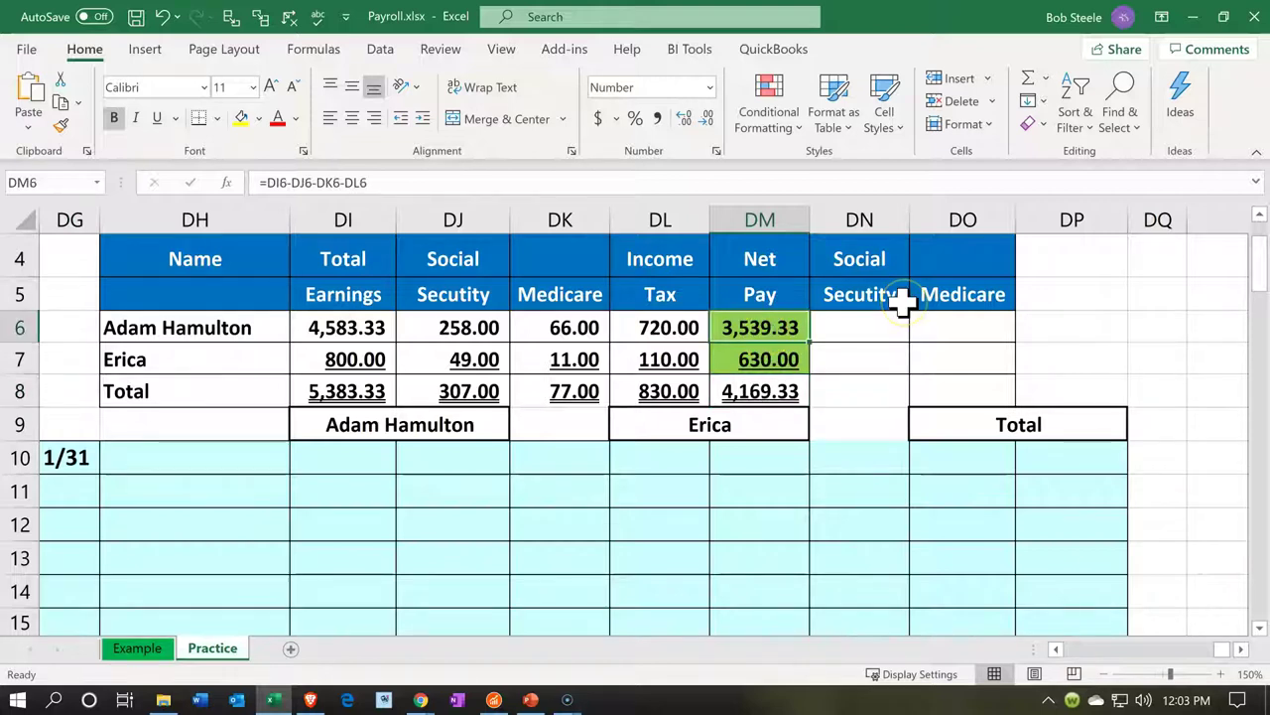
key(Down)
key(Up)
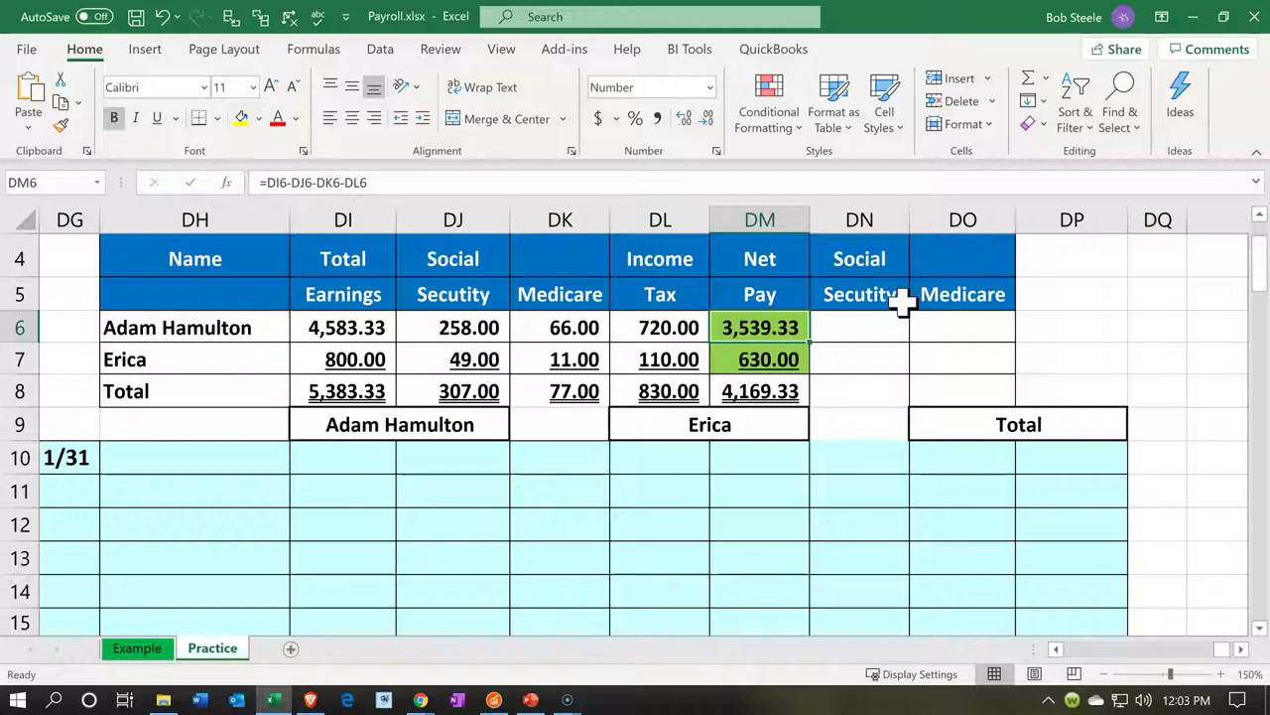
key(Down)
key(Down)
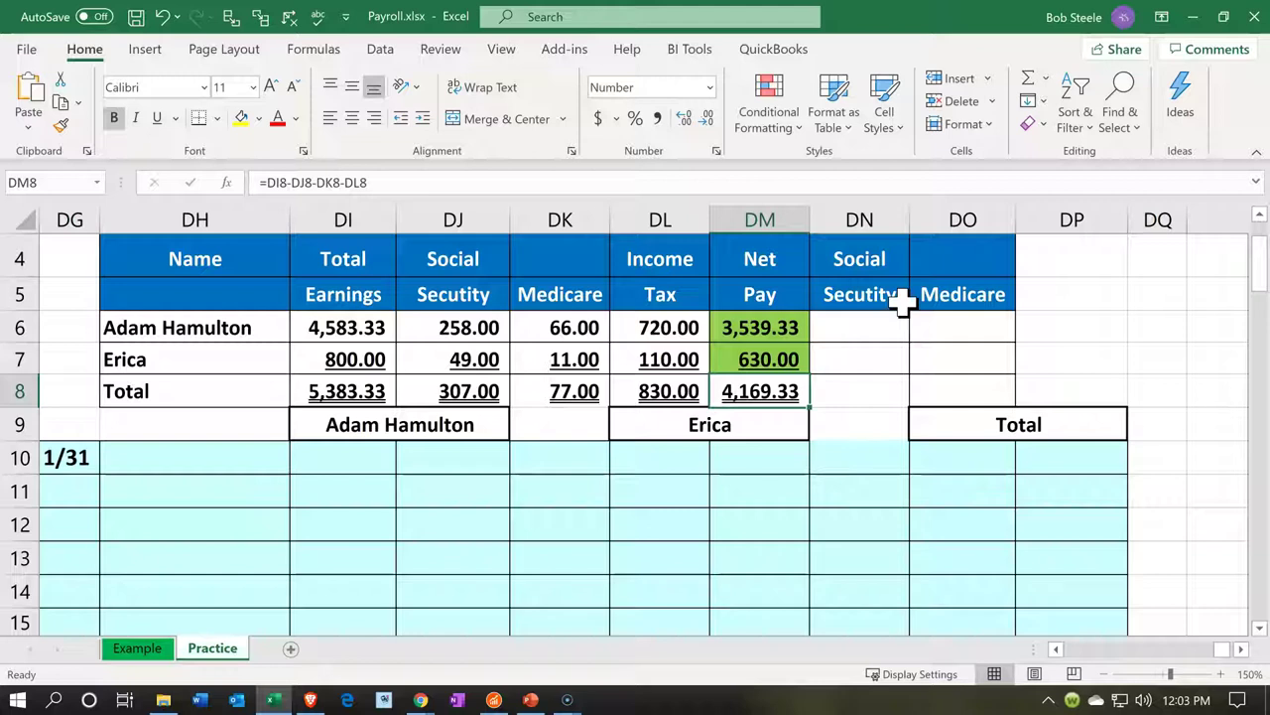
- Enter Payroll Expense as the first account of the 1/31 journal entry in DH10
key(Down)
key(Down)
key(Down)
key(Left)
key(Left)
key(Left)
key(Left)
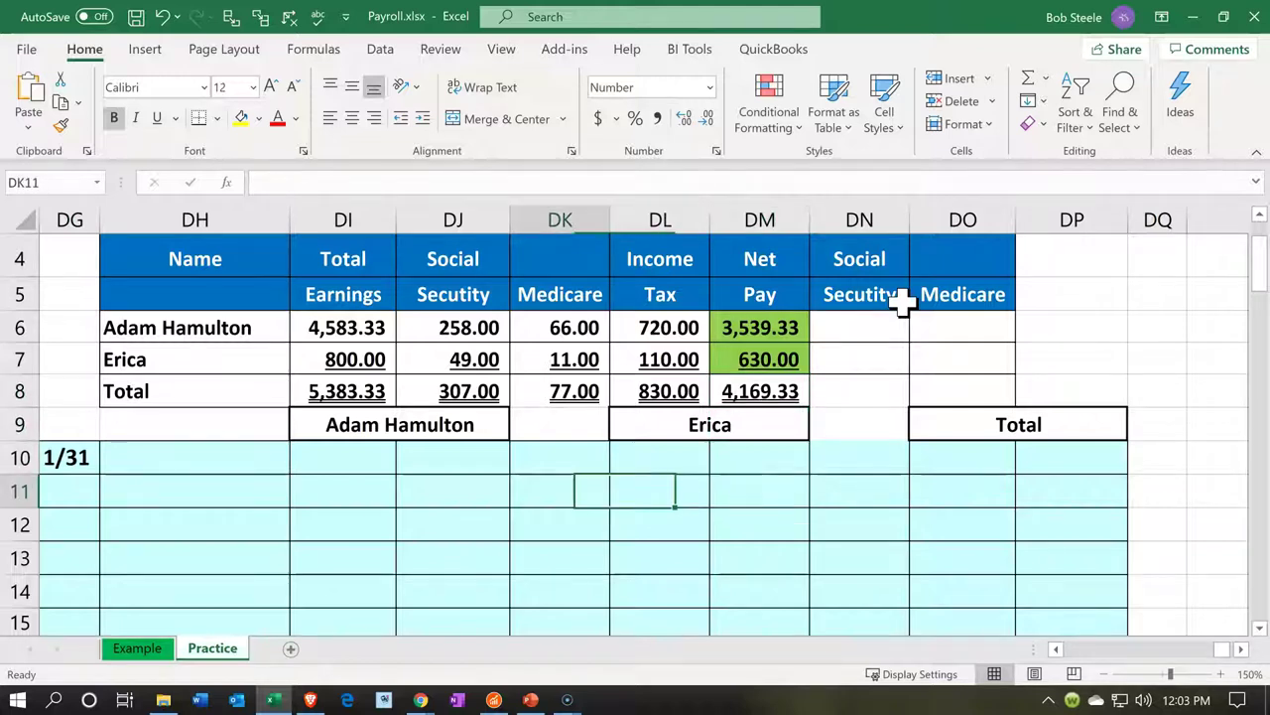
key(Left)
key(Up)
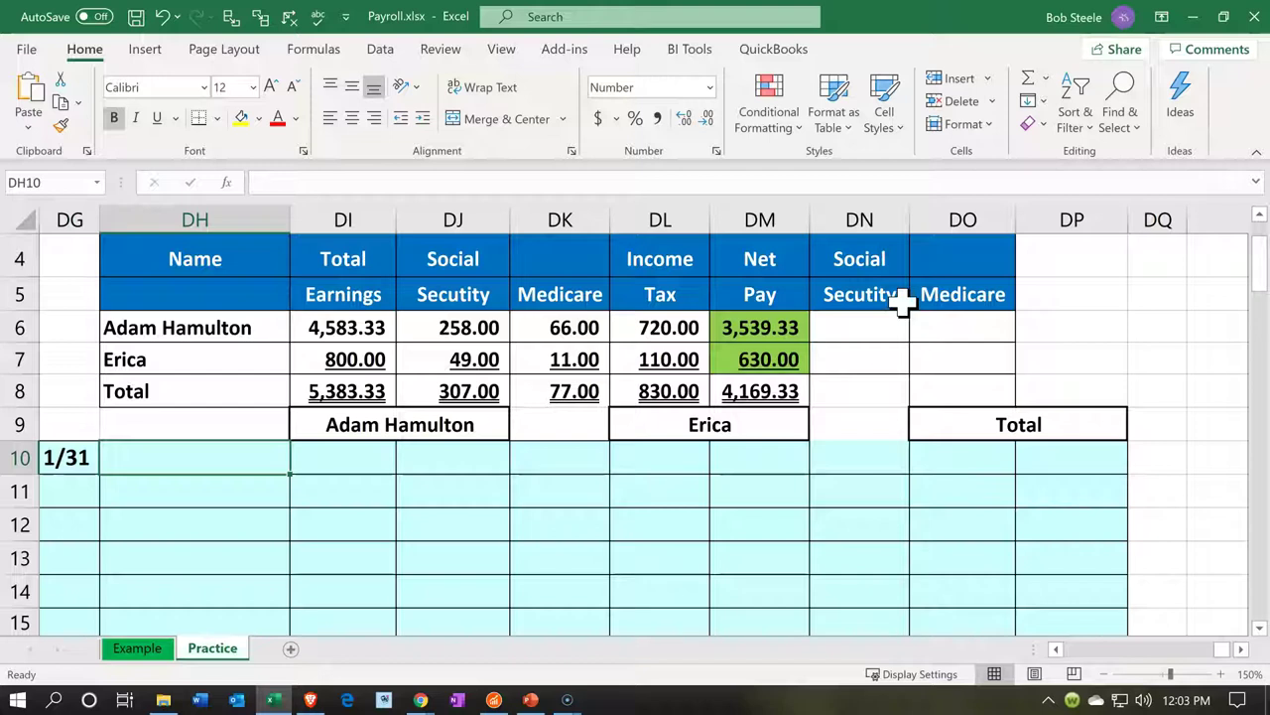
text(Payroll )
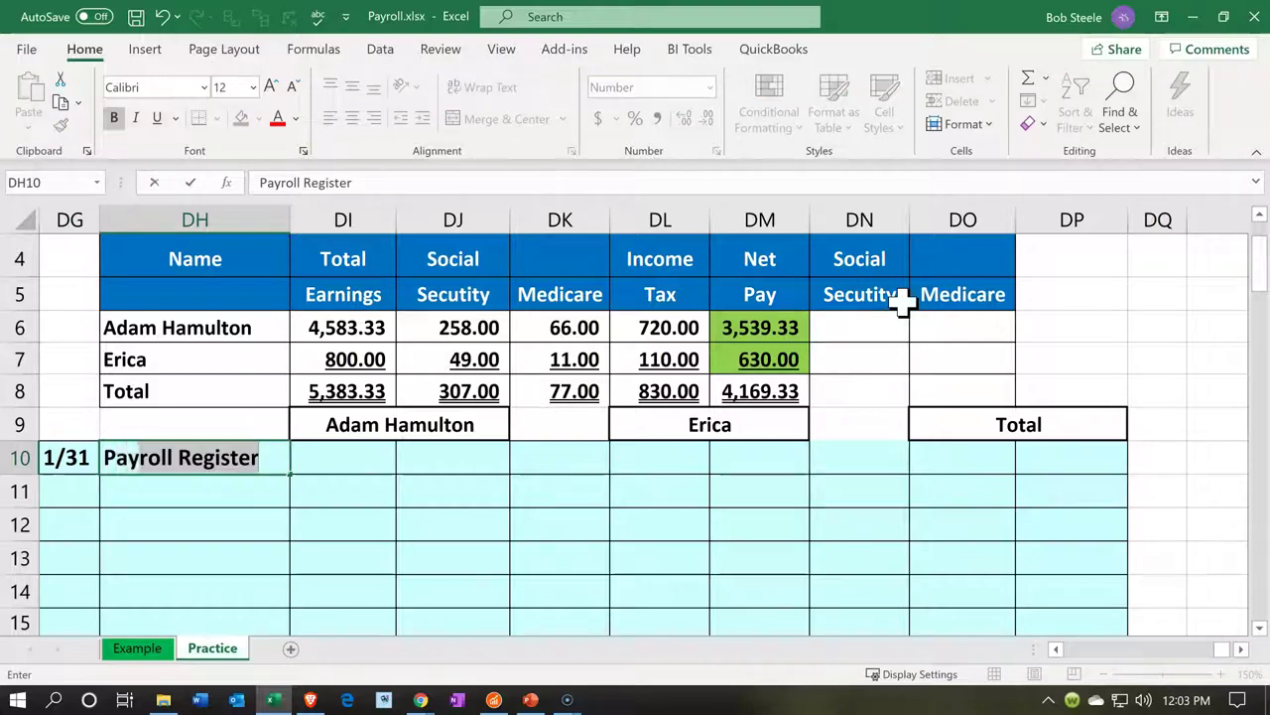
text(Expense)
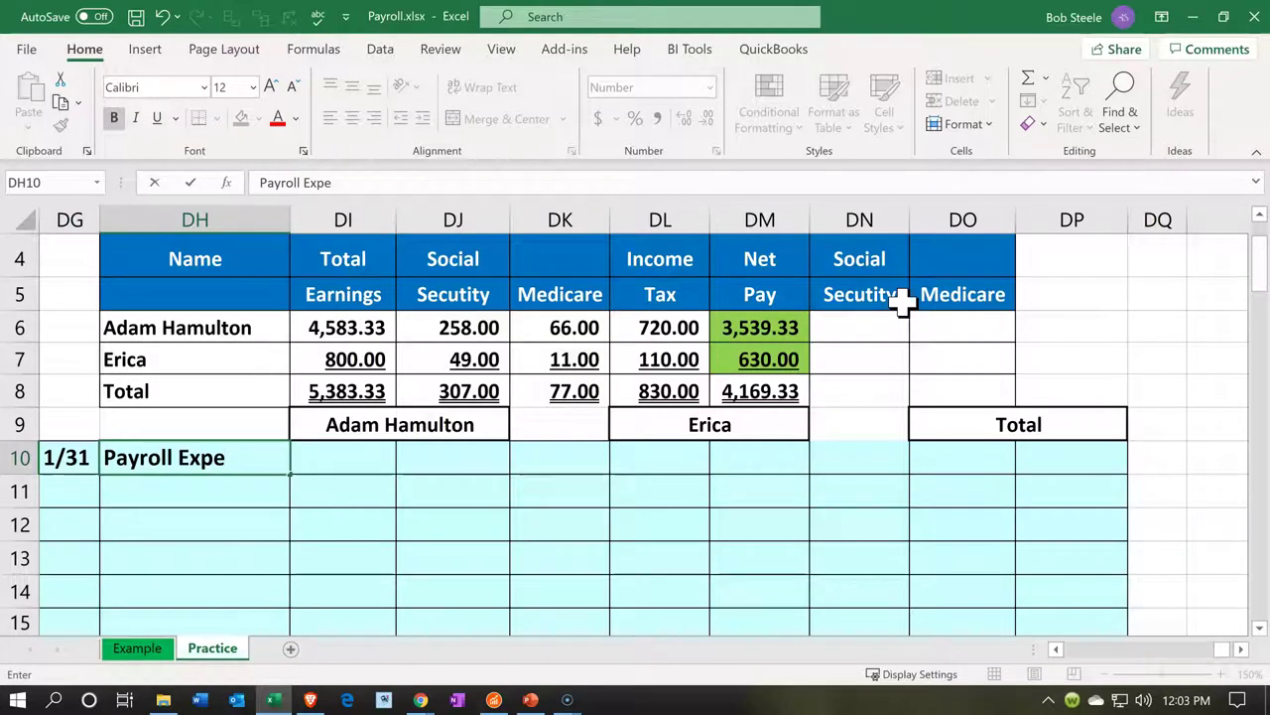
- Link the first employee's payroll expense debit in DI10 to the total earnings with the formula =DI6
key(Tab)
text(=)
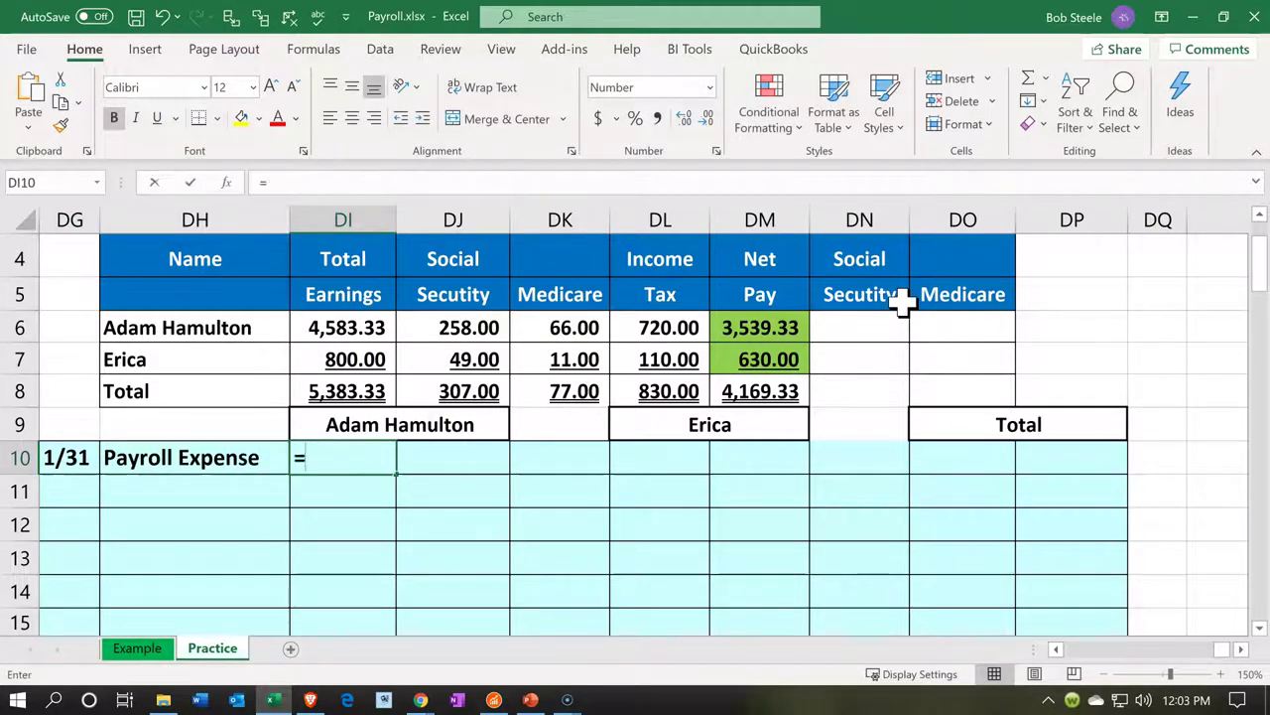
key(Up)
key(Up)
key(Up)
key(Up)
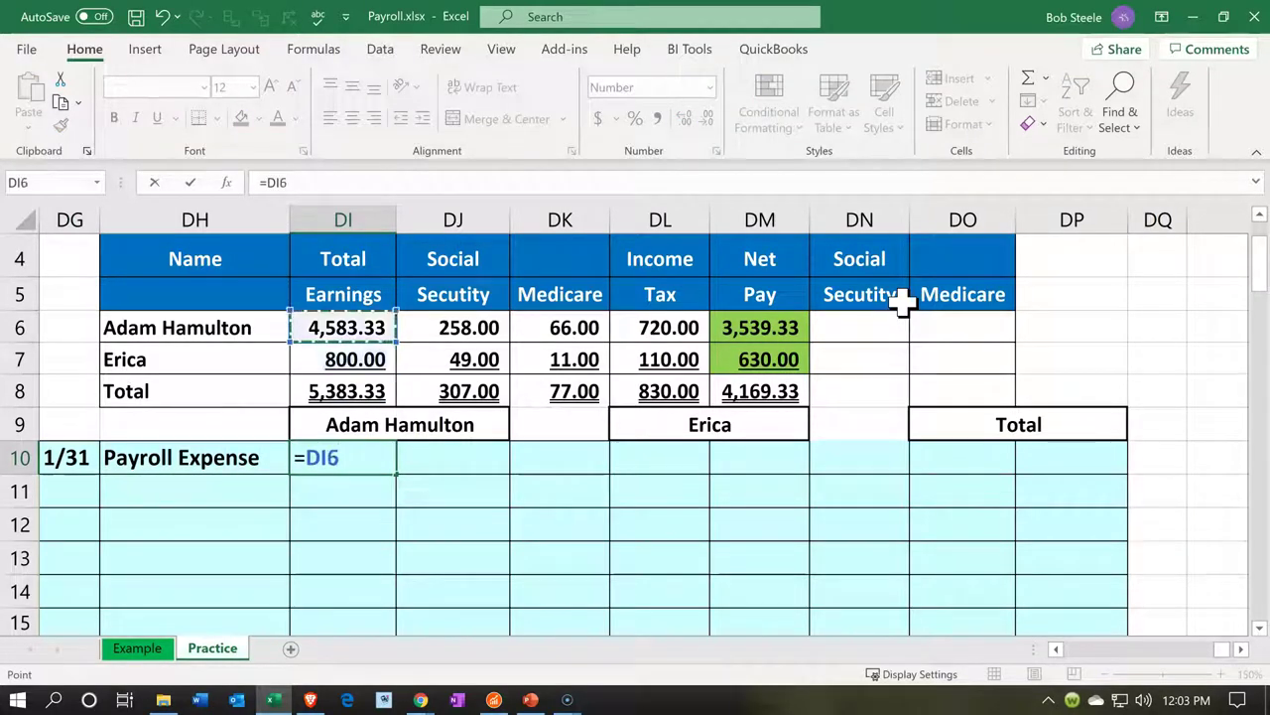
key(Return)
- Enter Checking as an account in DH12, leaving row 11 free for another account
key(Down)
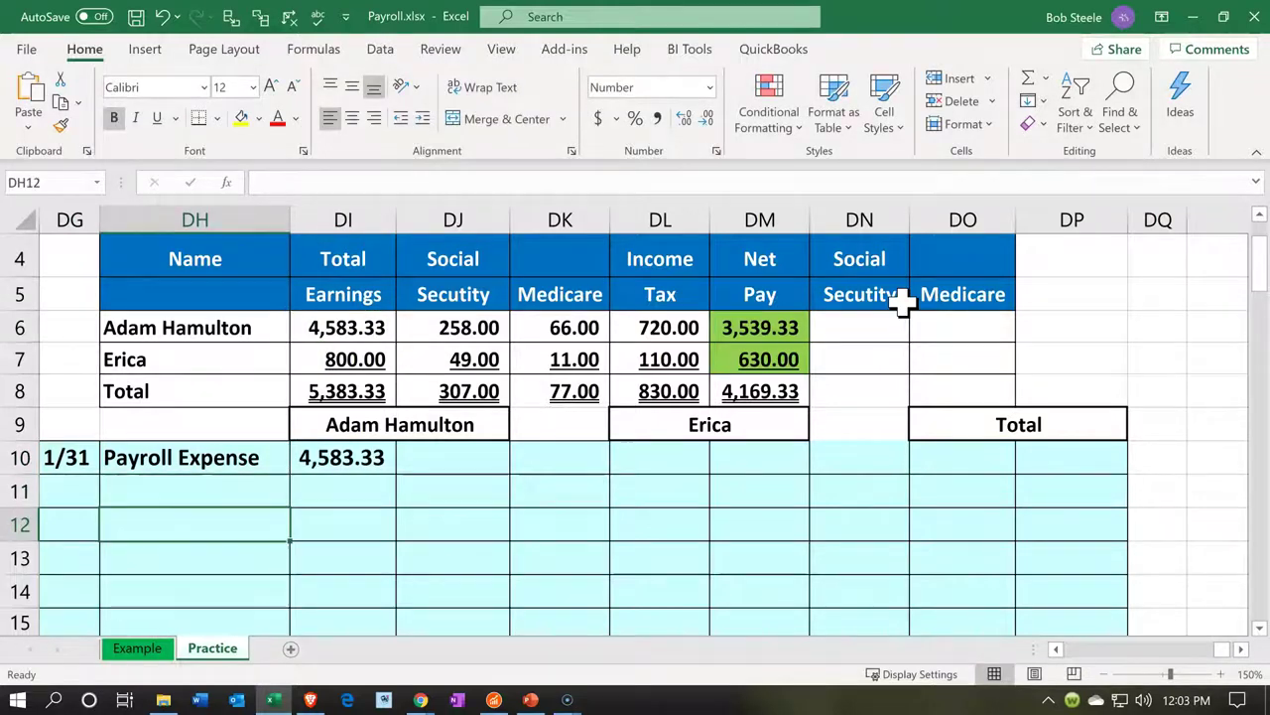
text(Checking)
key(Tab)
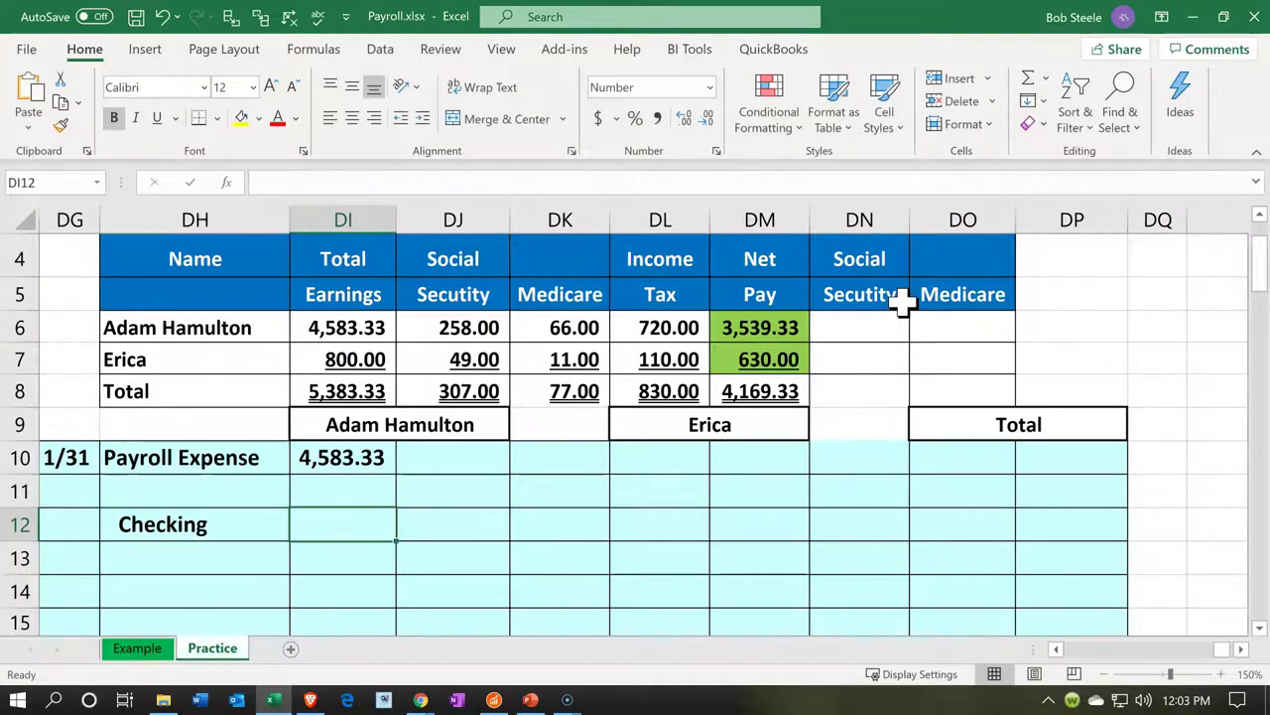
- Credit the first employee's net pay to Checking in DJ12 with the formula =-DM6
key(Tab)
text(-)
key(Right)
key(Right)
key(Right)
key(Up)
key(Up)
key(Up)
key(Up)
key(Up)
key(Up)
key(Up)
key(Down)
key(Return)
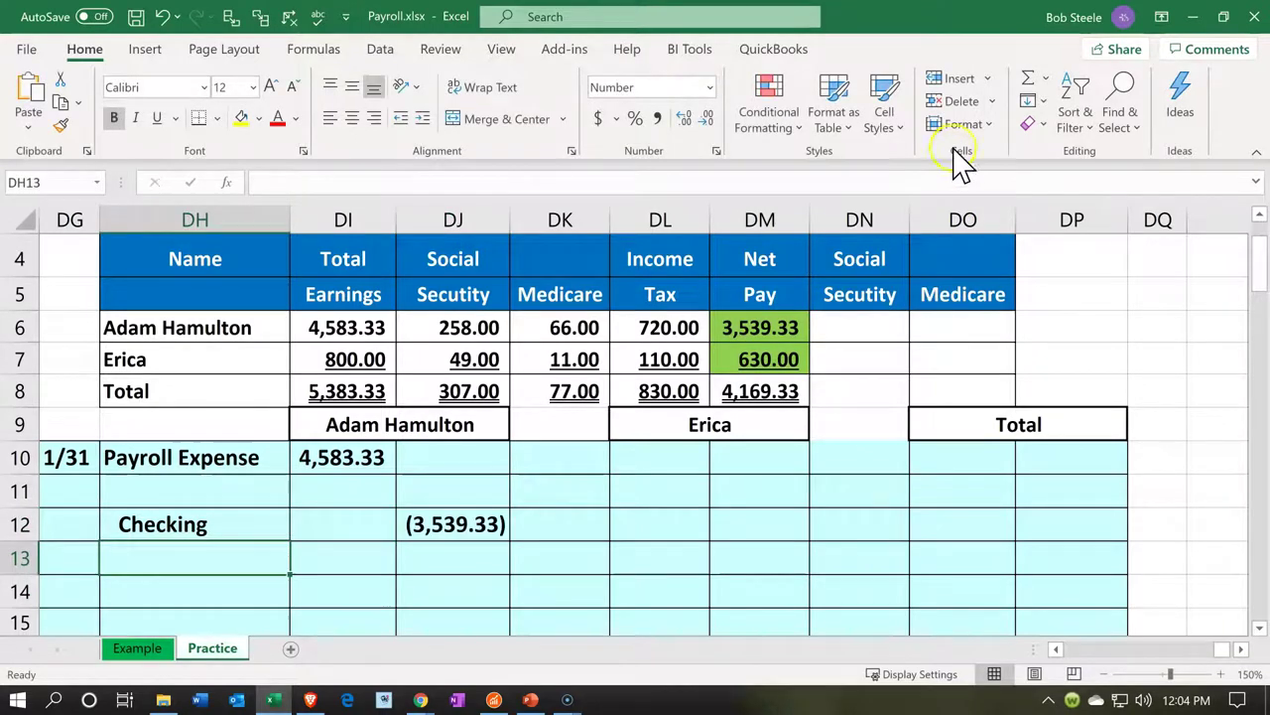
- Review the first employee's withholdings in DJ6:DL6 and enter Payroll liability as the account in DH11
click(491, 314)
drag(490, 313, 650, 327)
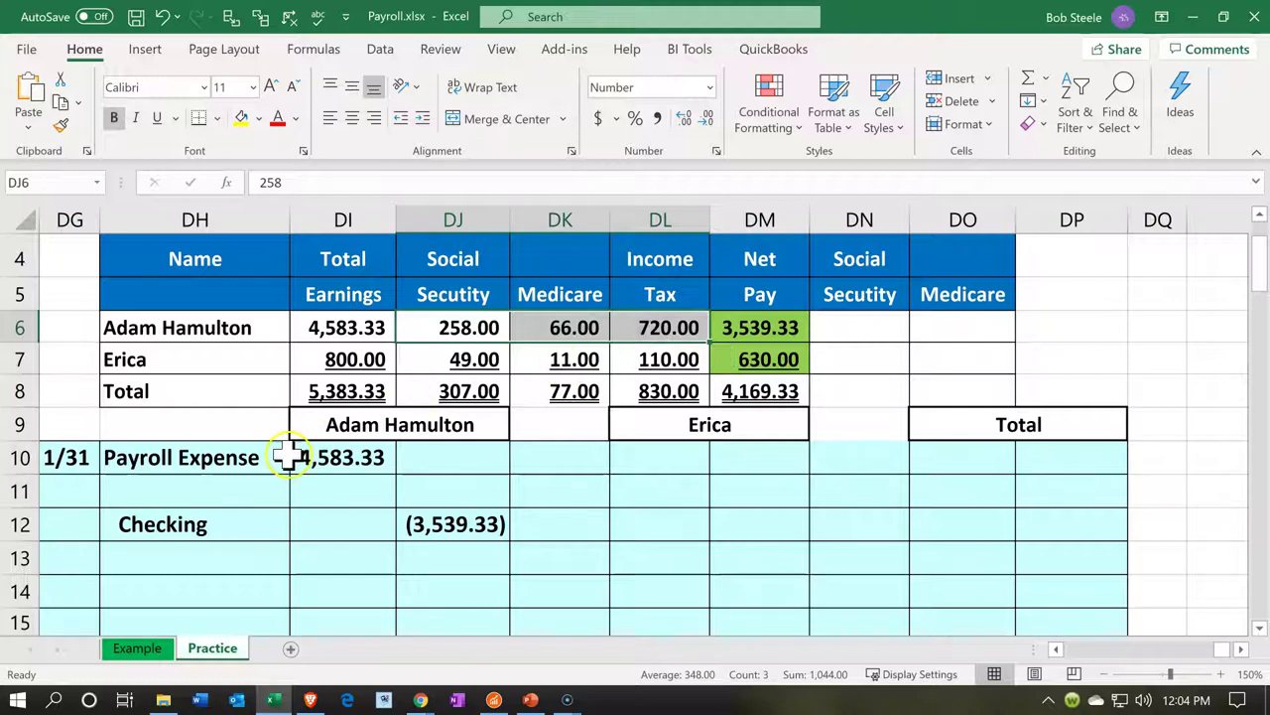
click(209, 492)
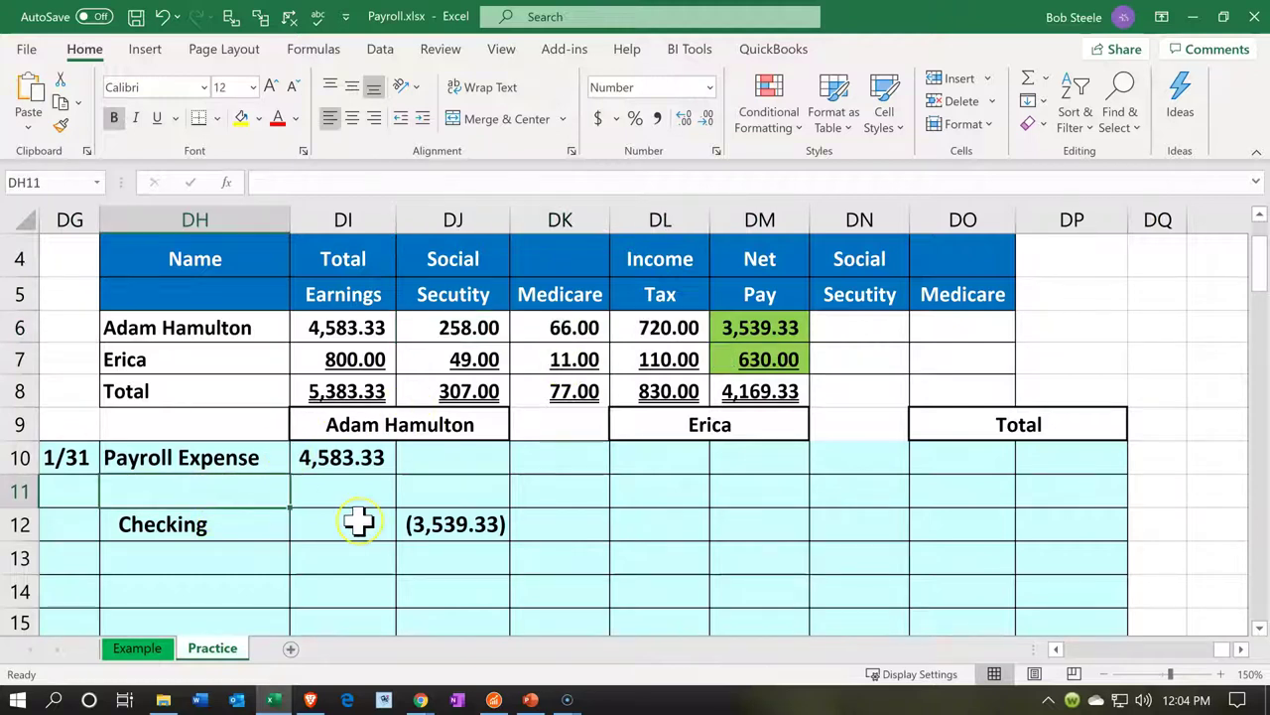
text(Payroll liability)
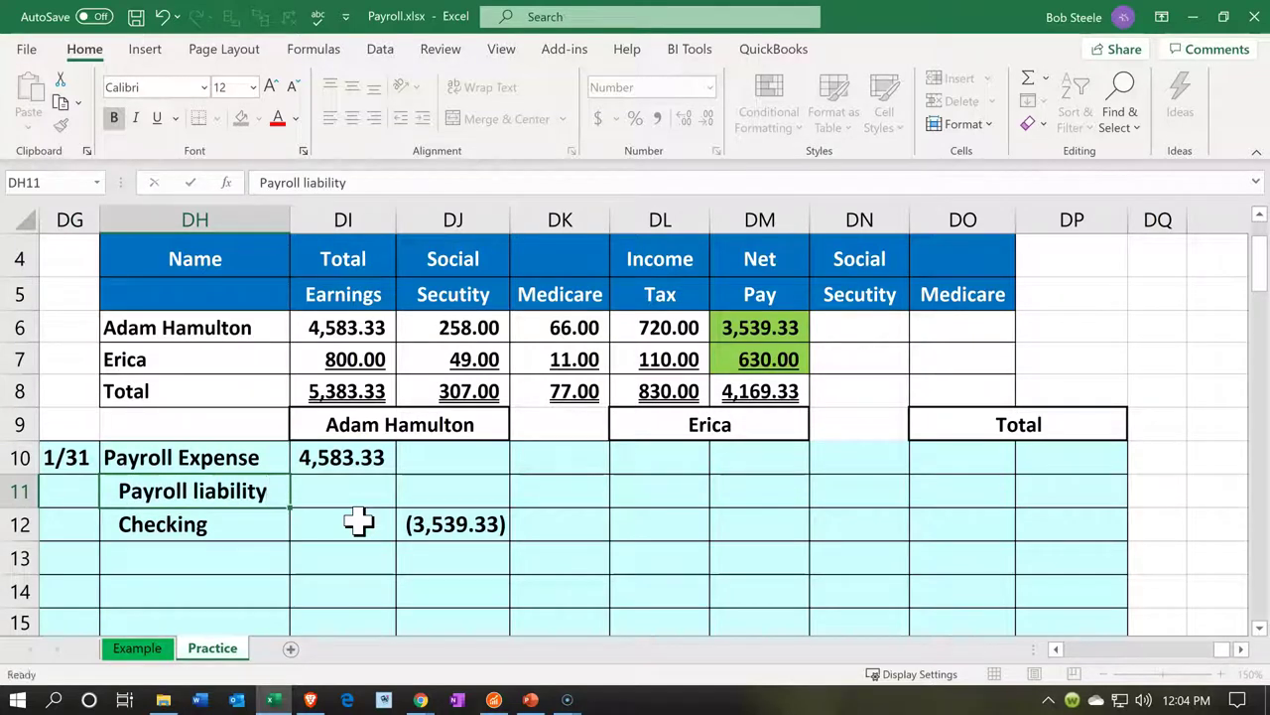
- Try to calculate the payroll liability credit in DJ11 with =-SUM(DJ7:DL7) and check the sum of DJ11:DJ12
key(Tab)
key(Tab)
text(=)
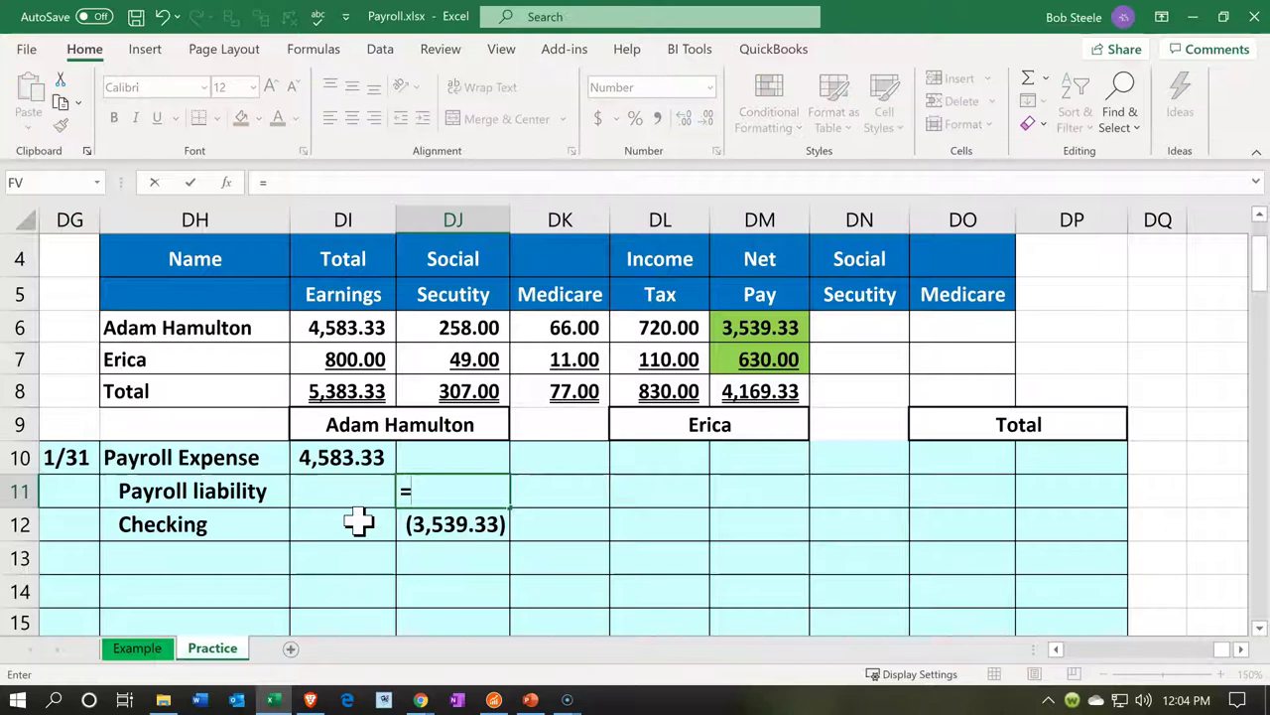
text(-sum*()
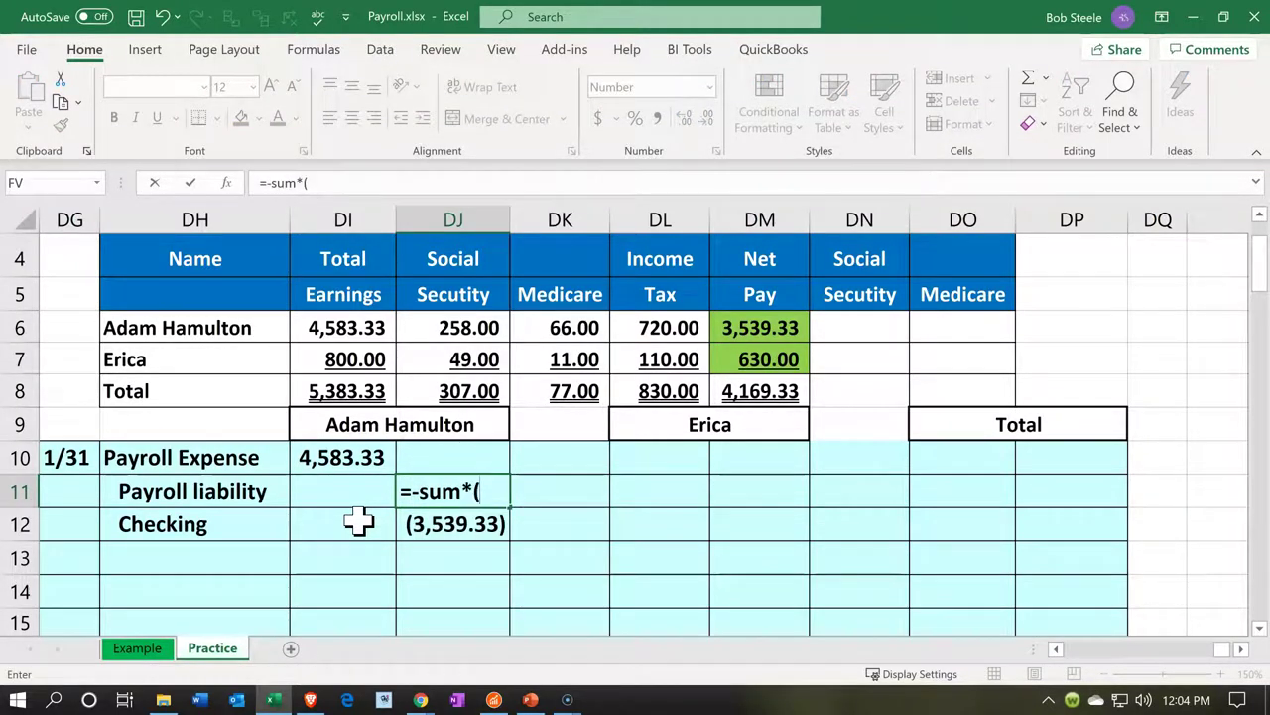
key(BackSpace)
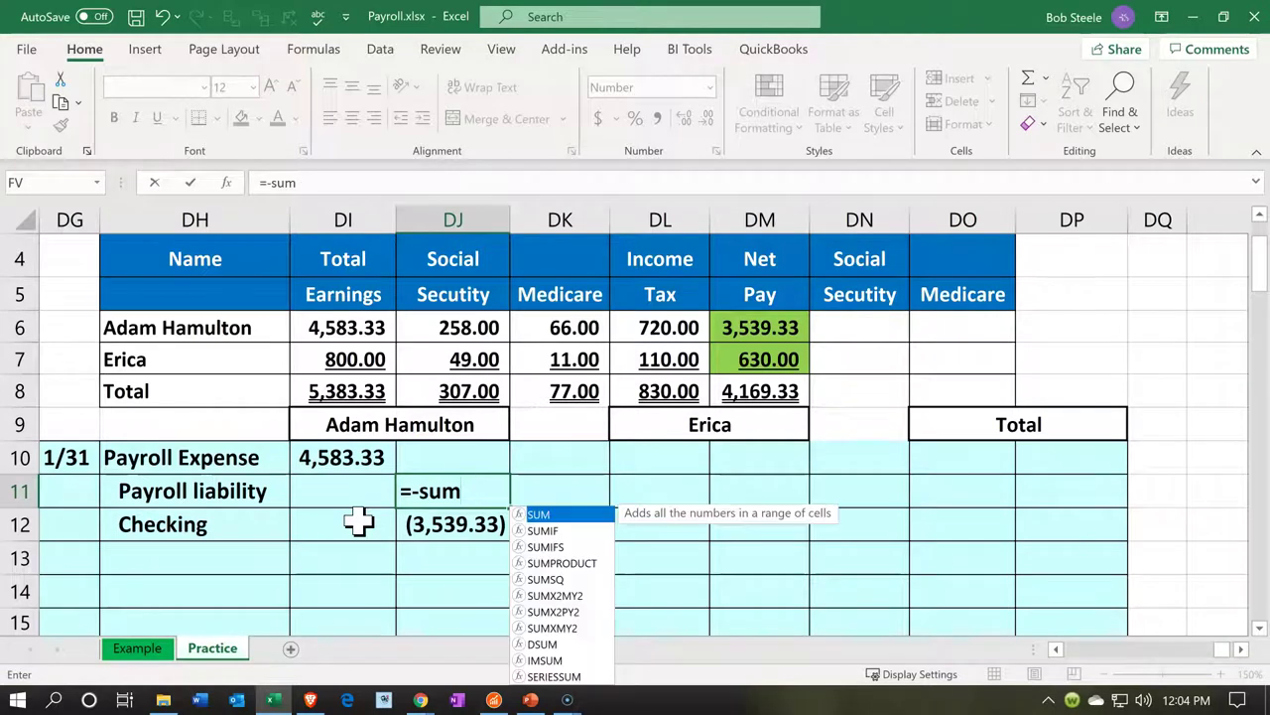
text(()
key(Up)
key(Up)
key(Up)
key(Up)
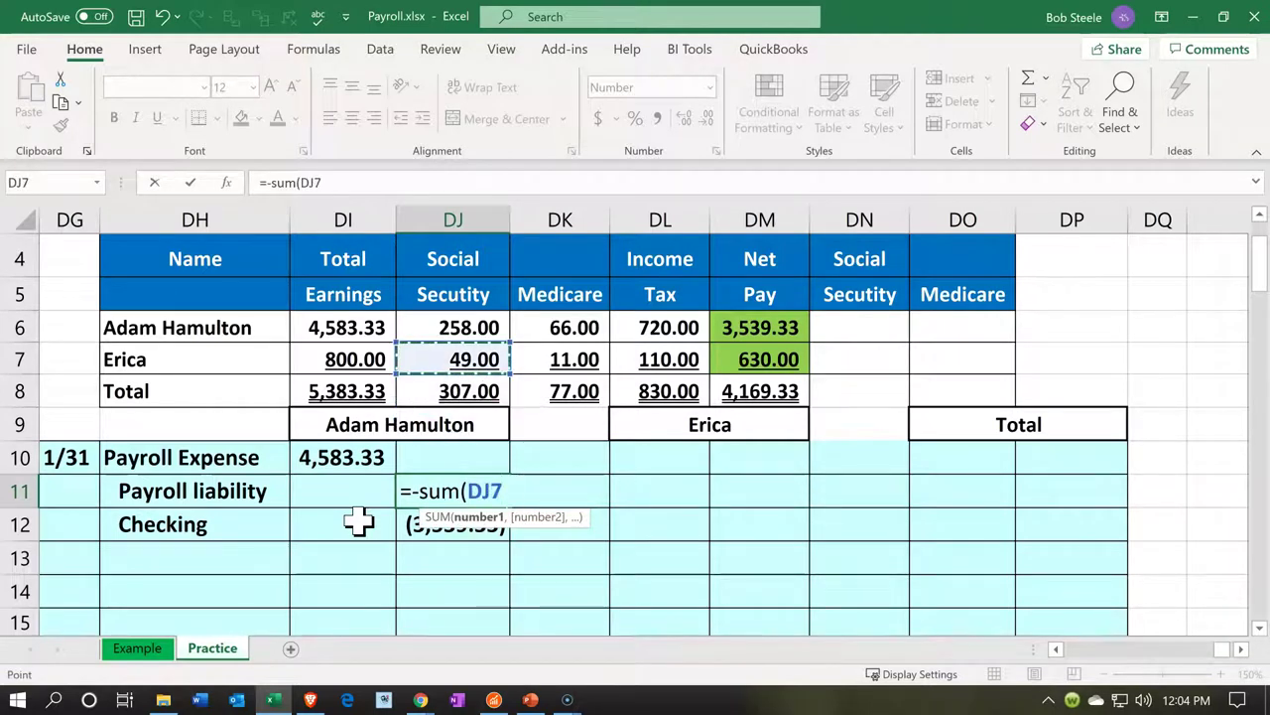
key(shift+Right)
key(shift+Right)
key(Return)
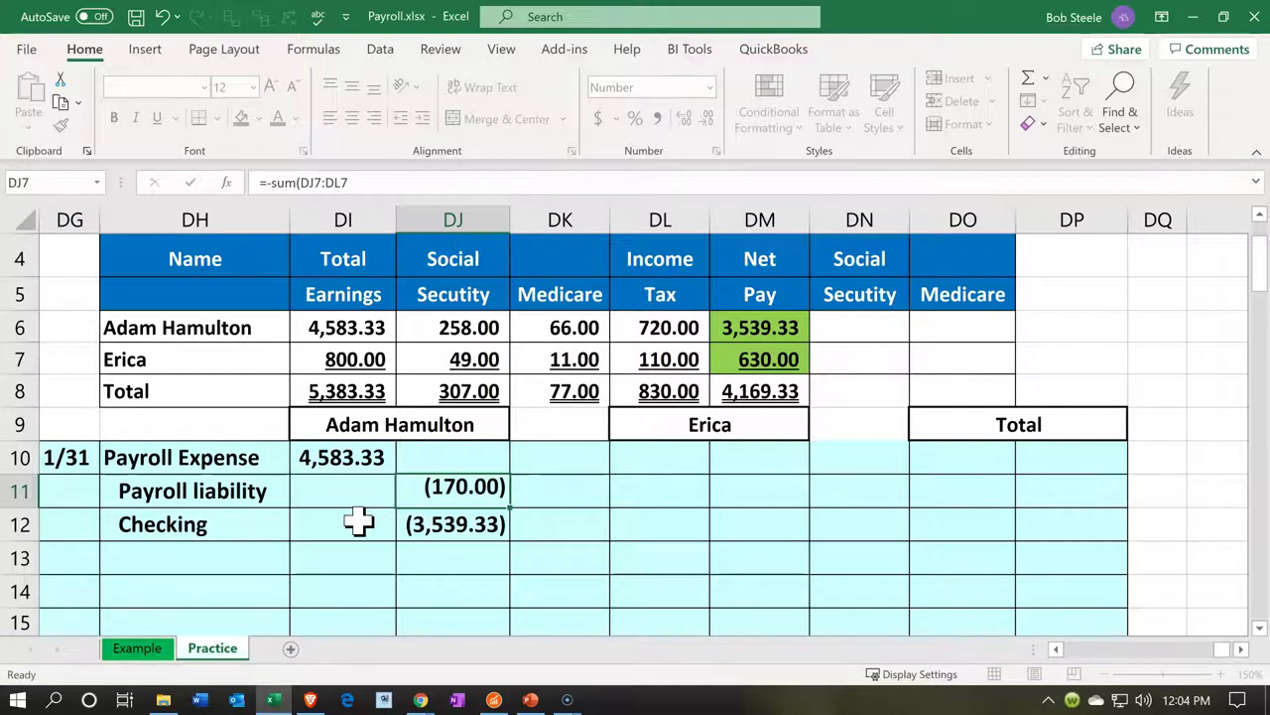
drag(443, 478, 445, 516)
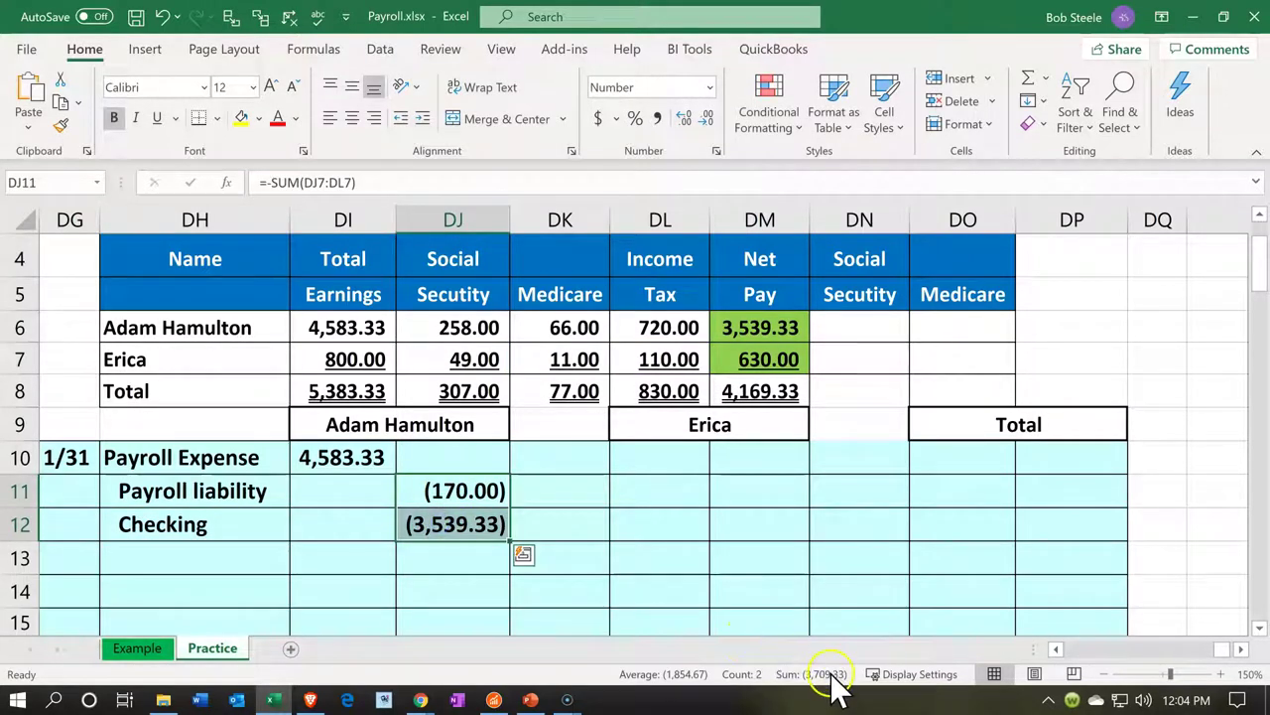
click(466, 590)
- Replace the payroll liability formula in DJ11 with =-SUM(DJ6:DL6) and check the sum of the credits in DJ11:DJ12
click(466, 490)
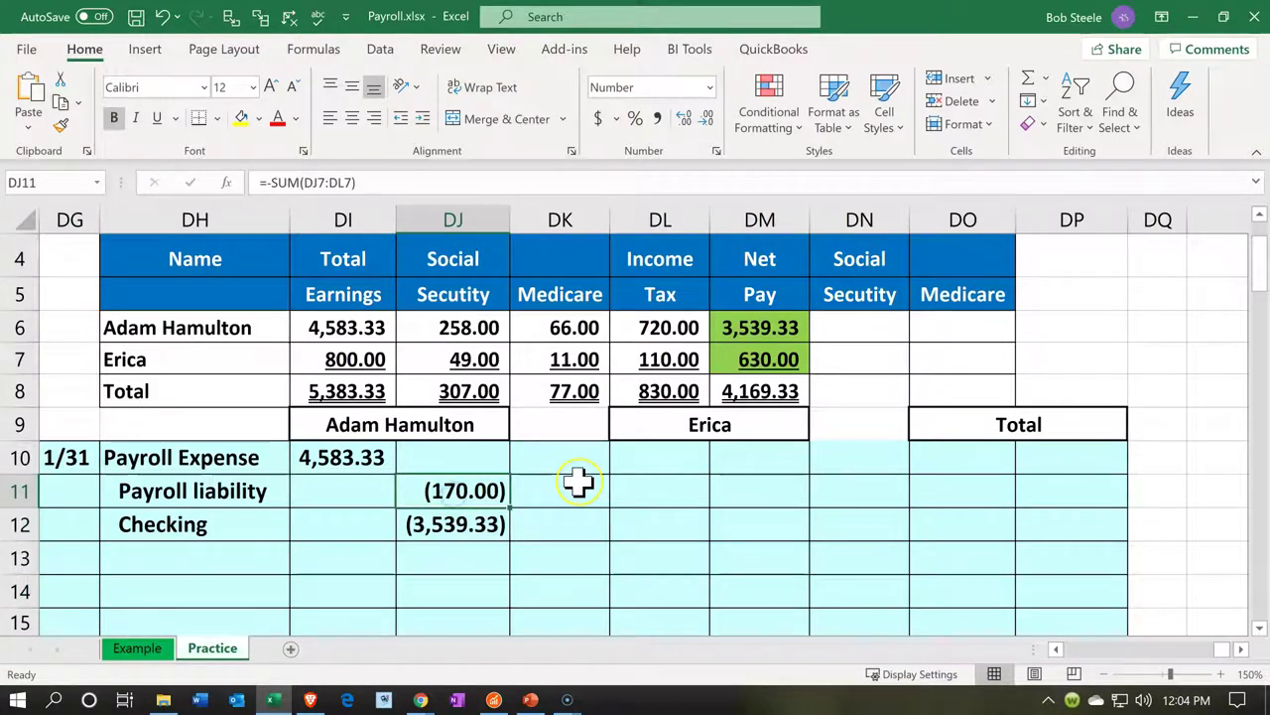
text(-sum)
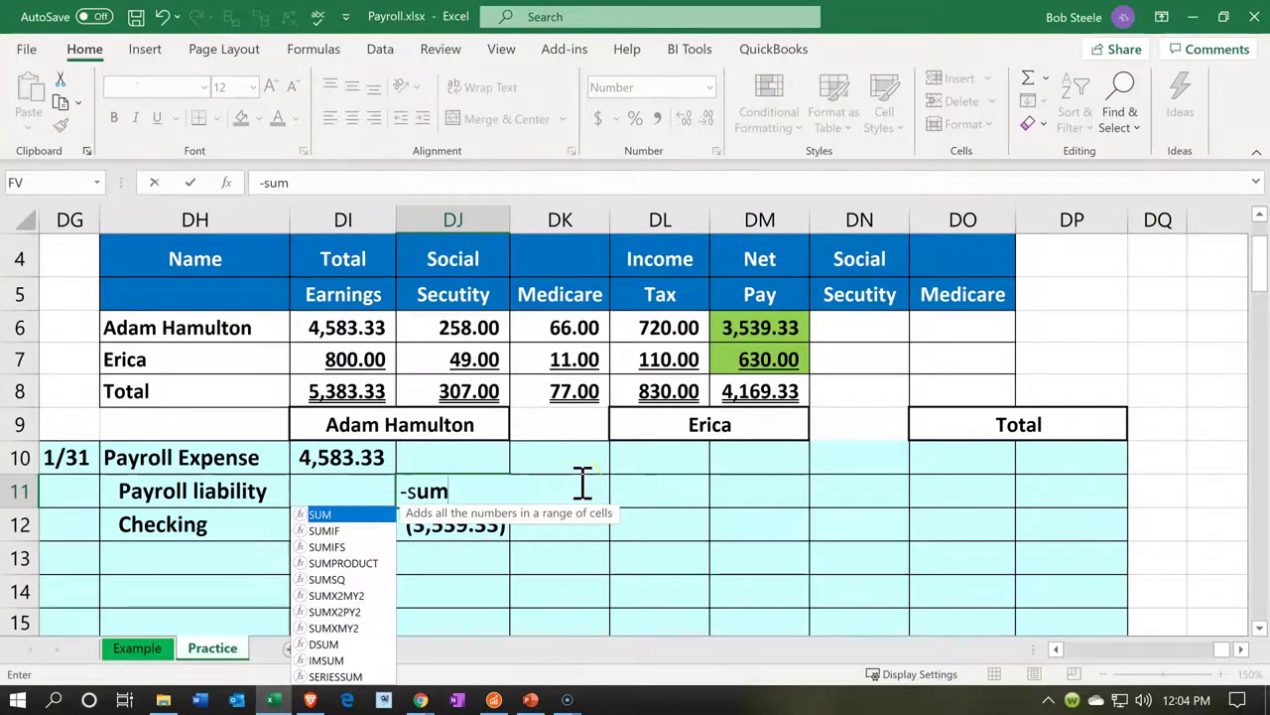
text(()
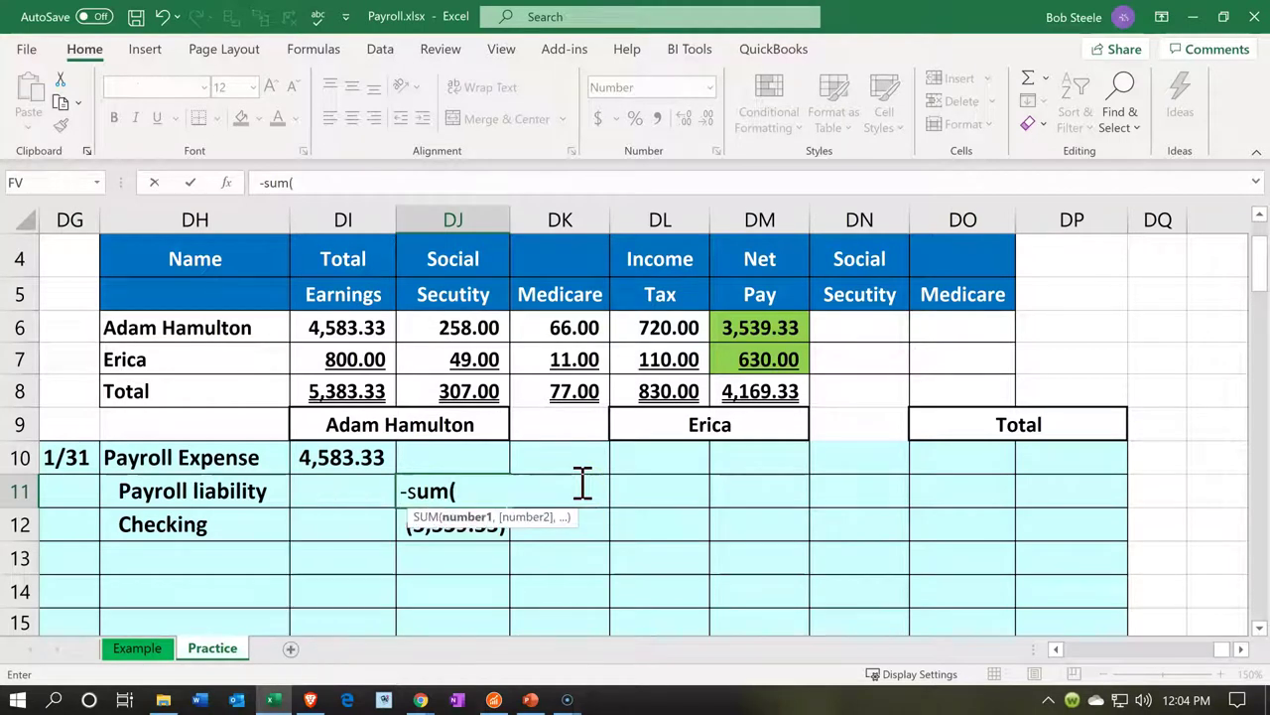
key(Up)
key(Up)
key(Up)
key(Up)
key(Up)
key(shift+Right)
key(shift+Right)
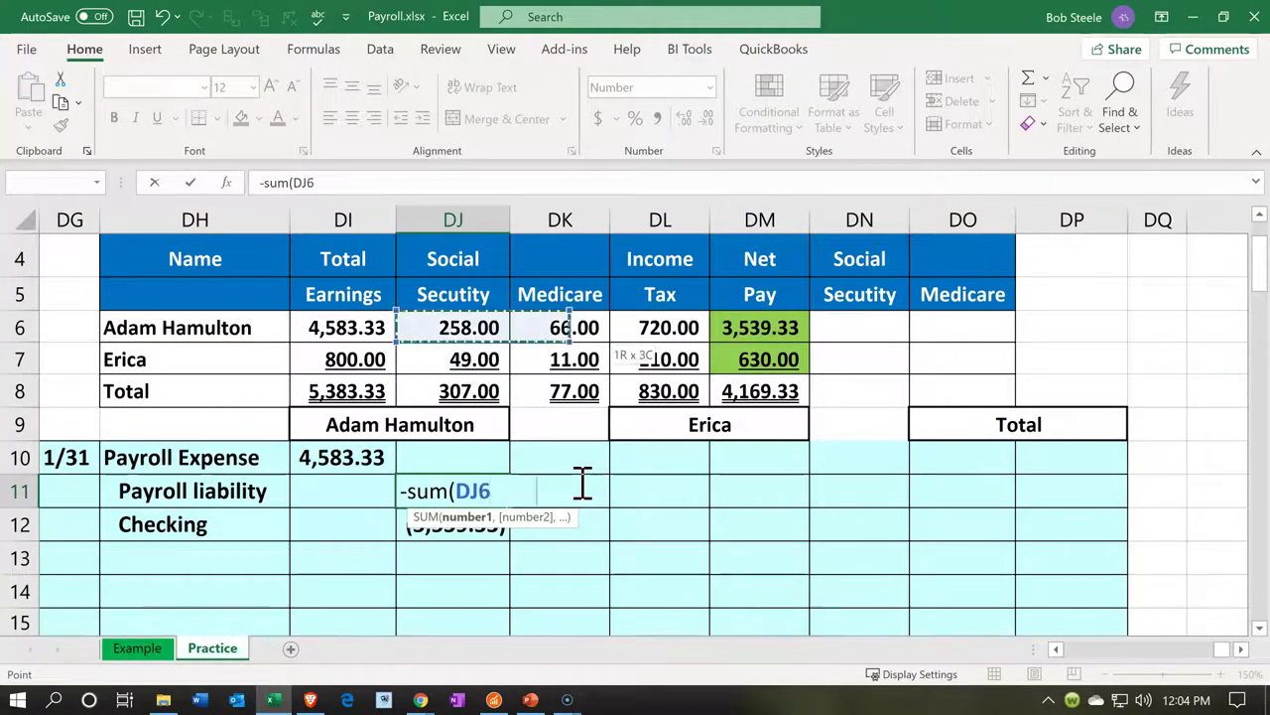
key(Return)
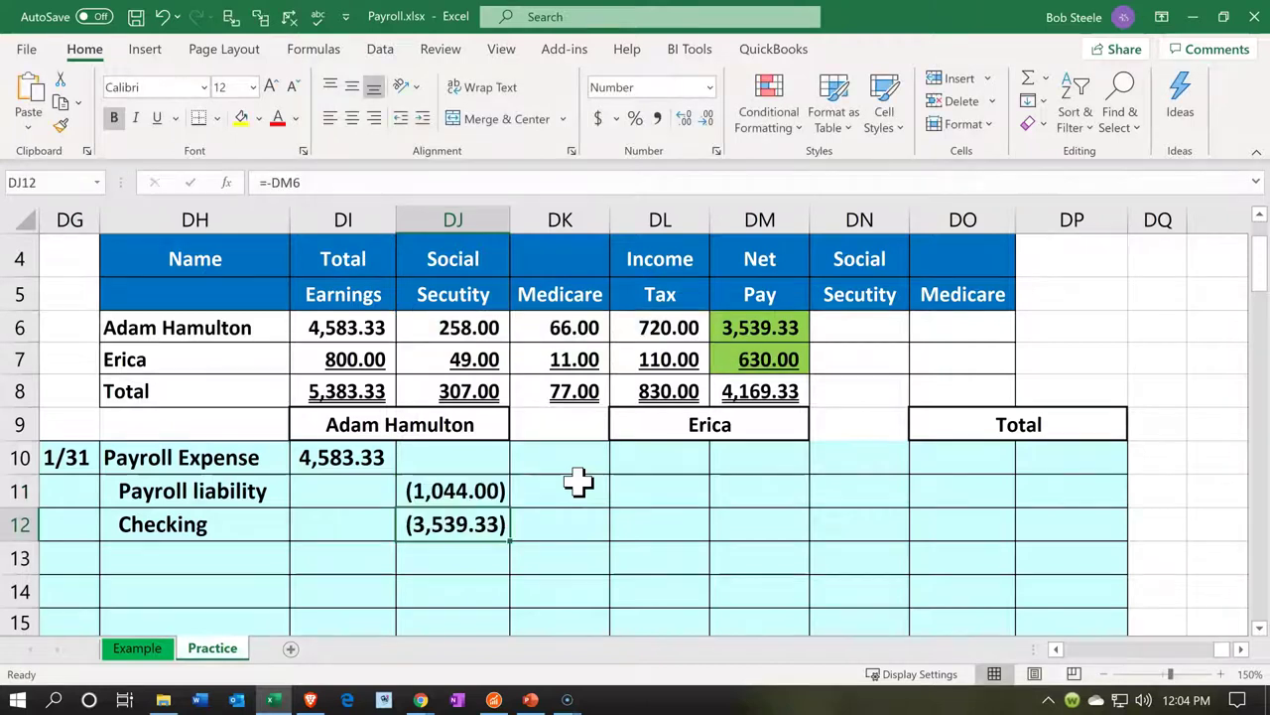
drag(479, 481, 468, 524)
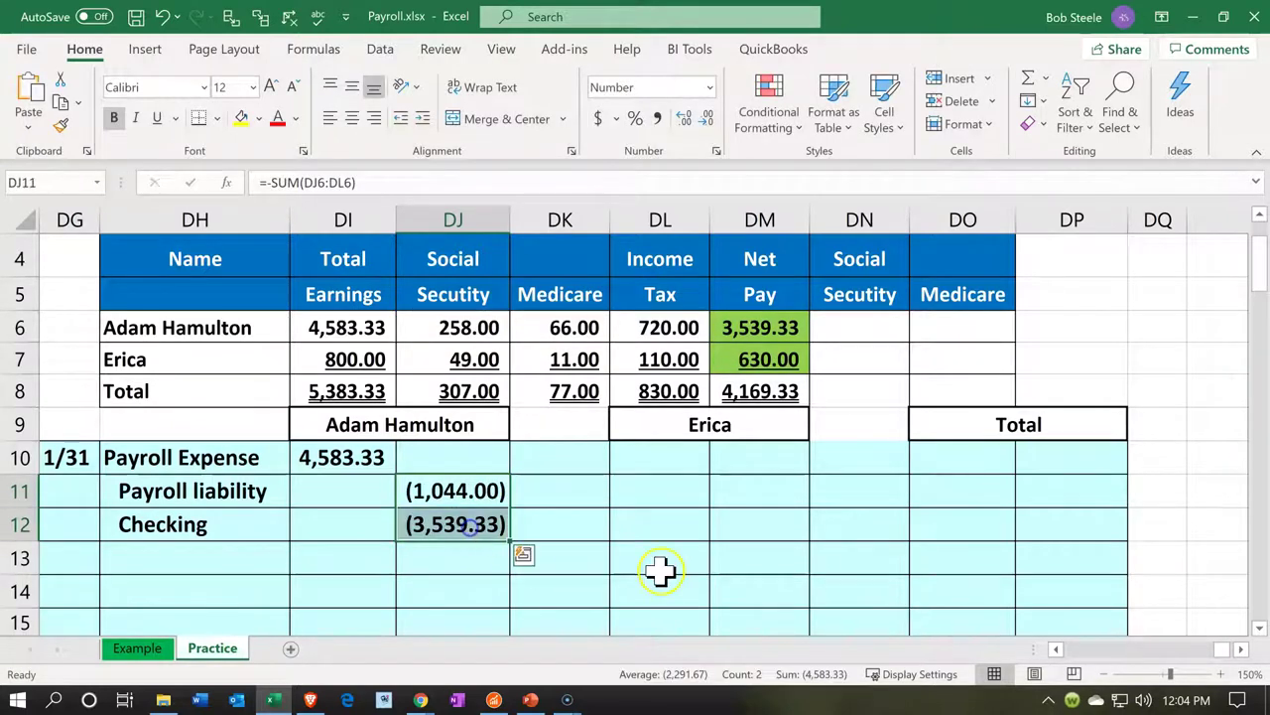
click(731, 561)
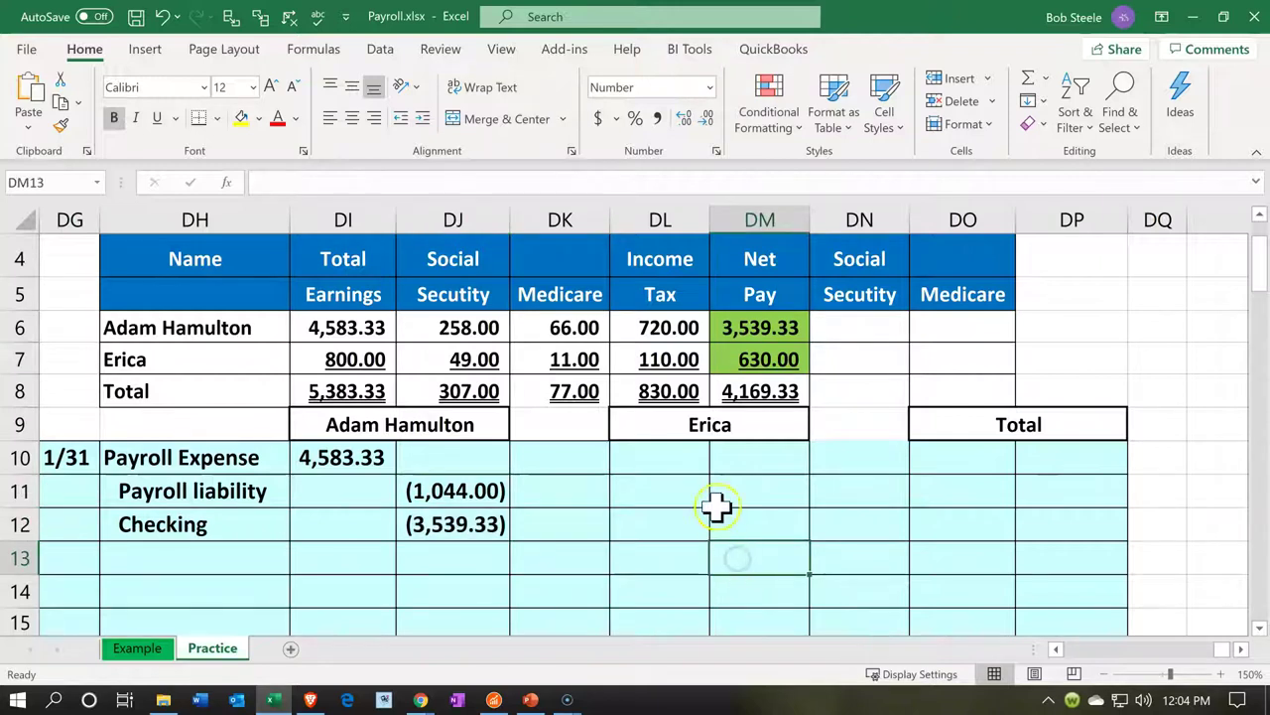
click(685, 461)
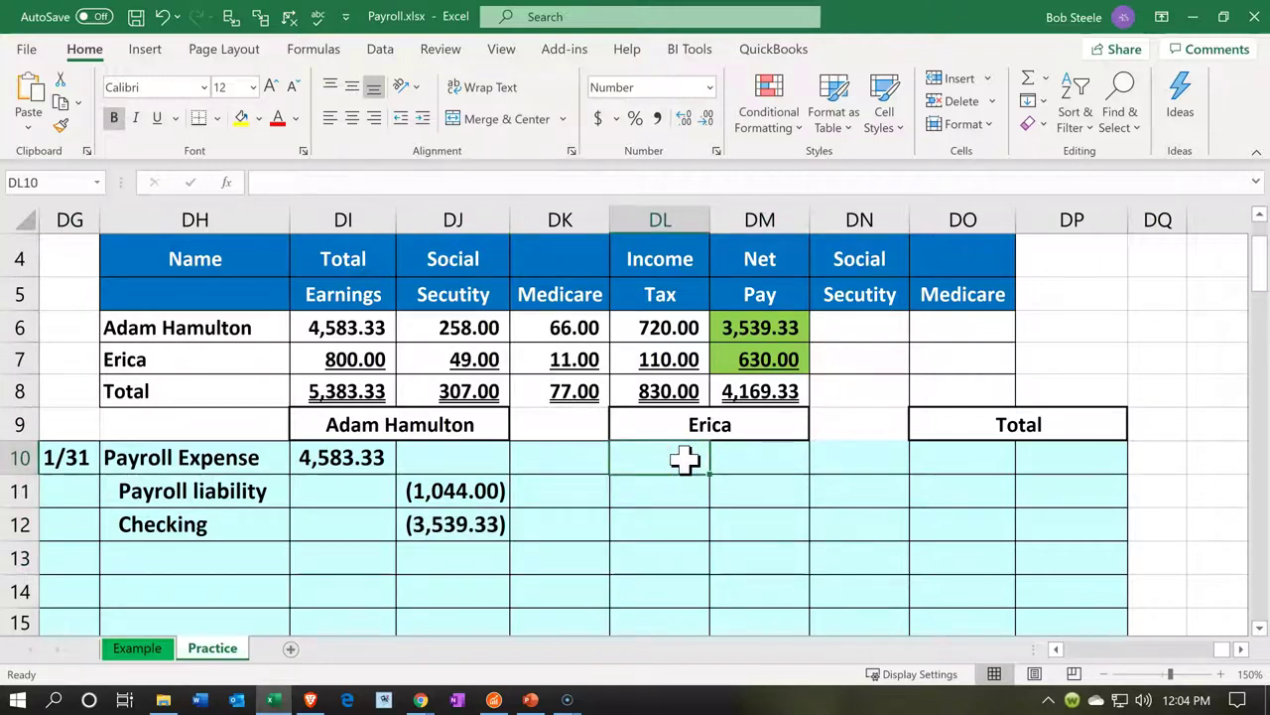
- Record the second employee's total earnings as Payroll Expense in DL10 with the formula =DI7
text(=)
key(Left)
key(Left)
key(Left)
key(Left)
key(Up)
key(Up)
key(Up)
key(Up)
key(Right)
key(Down)
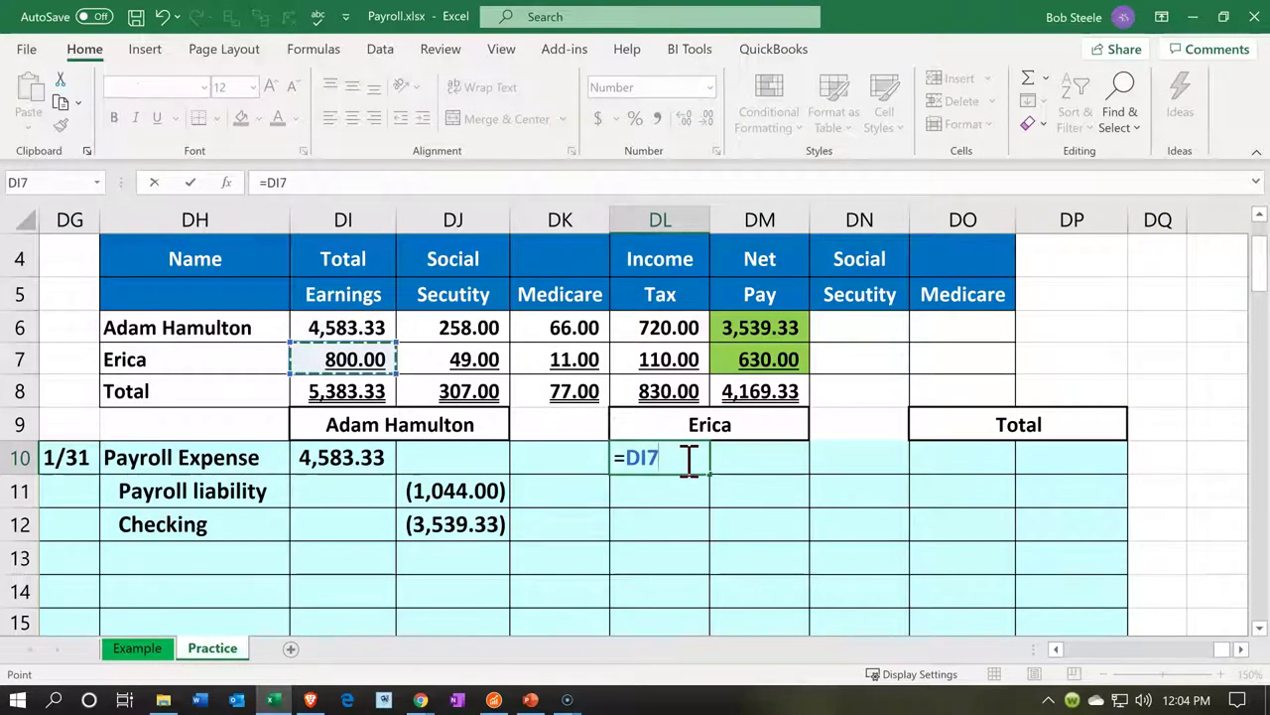
key(Return)
- Credit the second employee's net pay to Checking in DM12 with the formula =-DM7
key(Down)
key(Right)
key(Right)
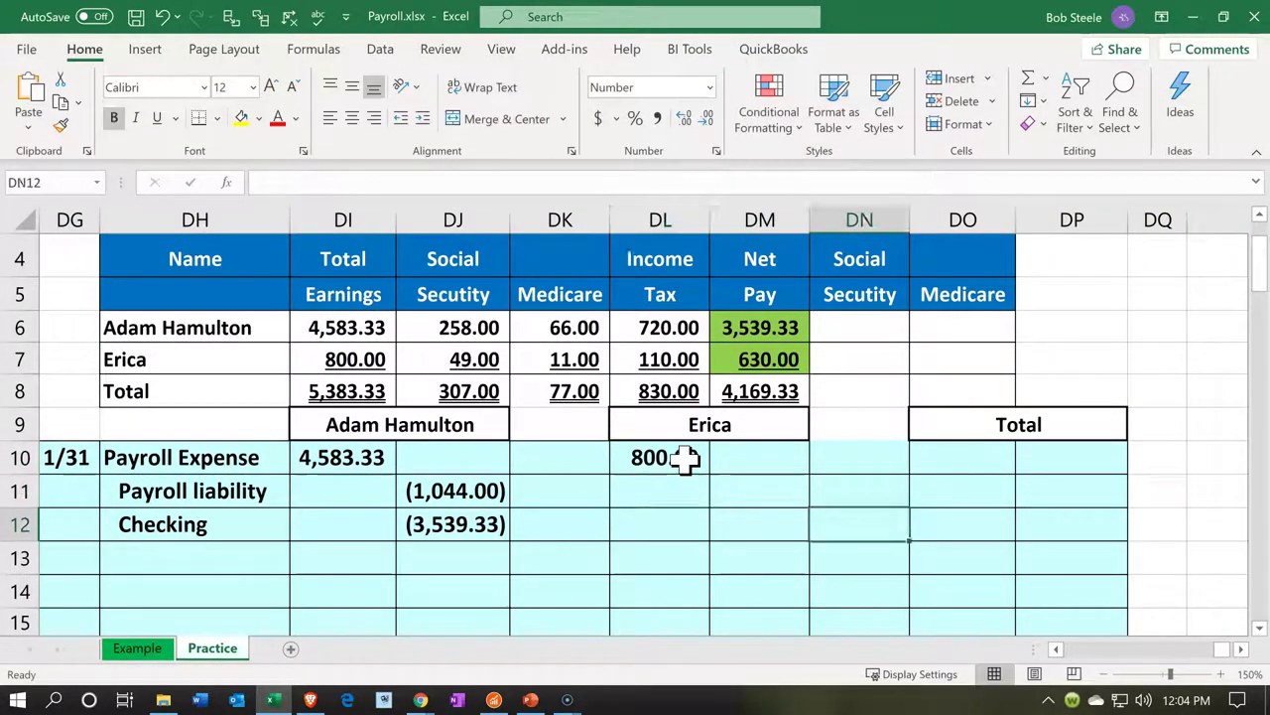
key(Left)
text(-)
key(Up)
key(Up)
key(Up)
key(Up)
key(Up)
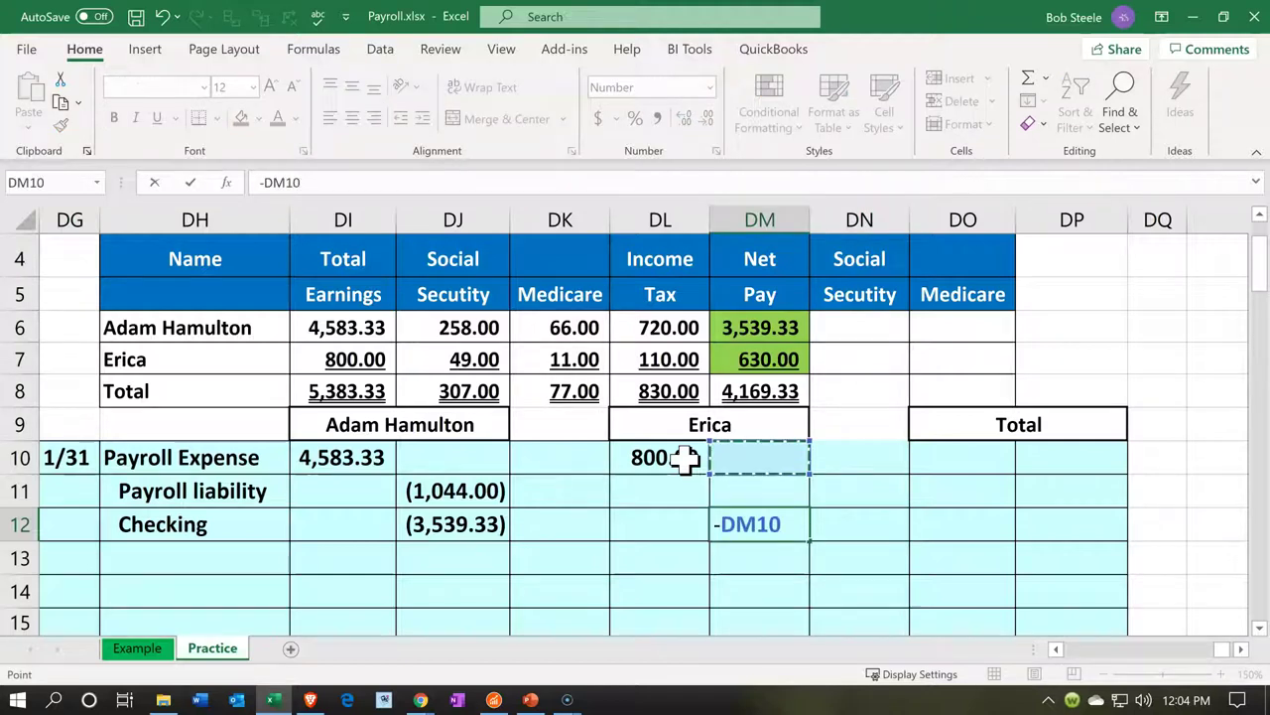
key(Up)
key(Down)
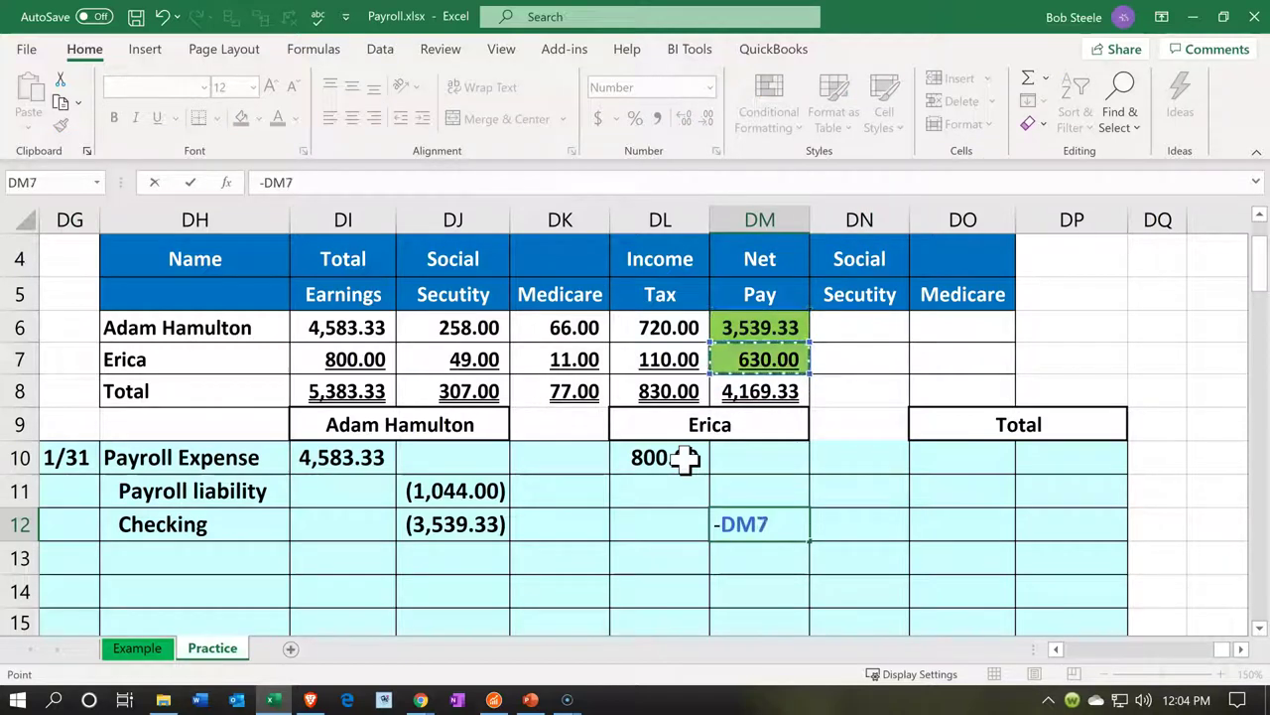
key(Return)
- Credit the second employee's withholdings to Payroll liability in DM11 with =-SUM(DJ7:DL7) and check the sum of DM11:DM12
key(Up)
key(Up)
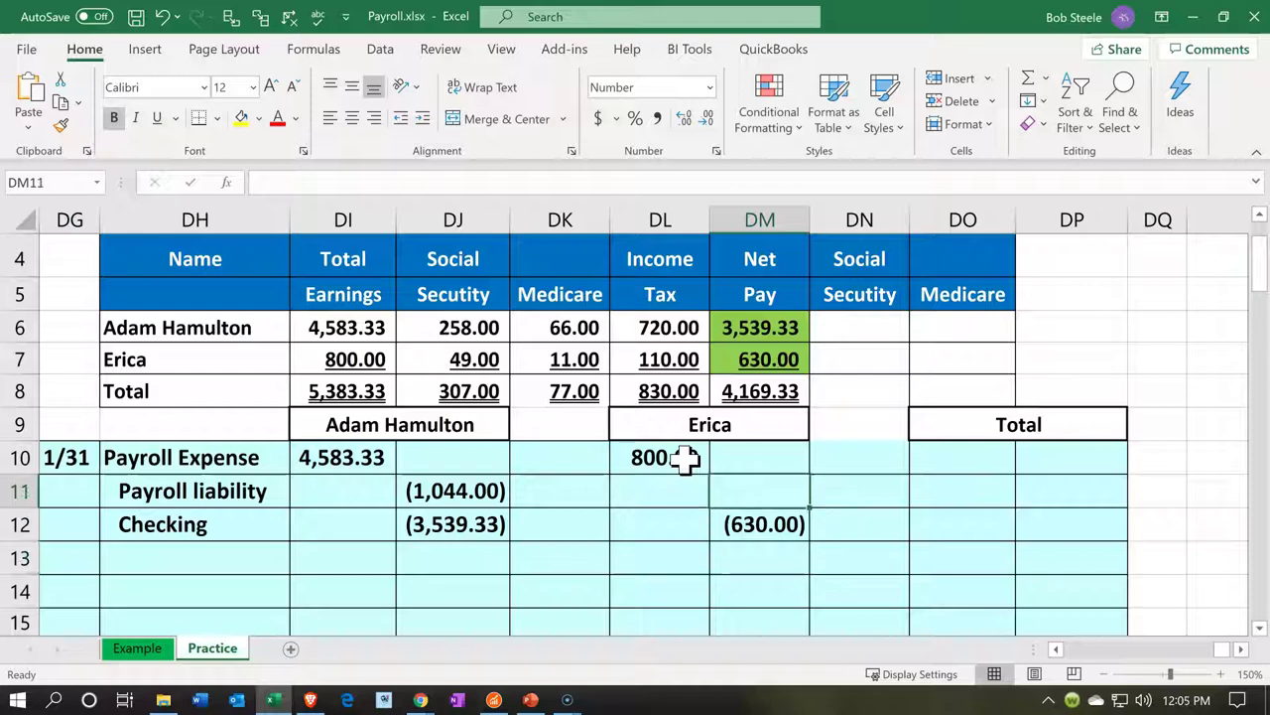
text(-s)
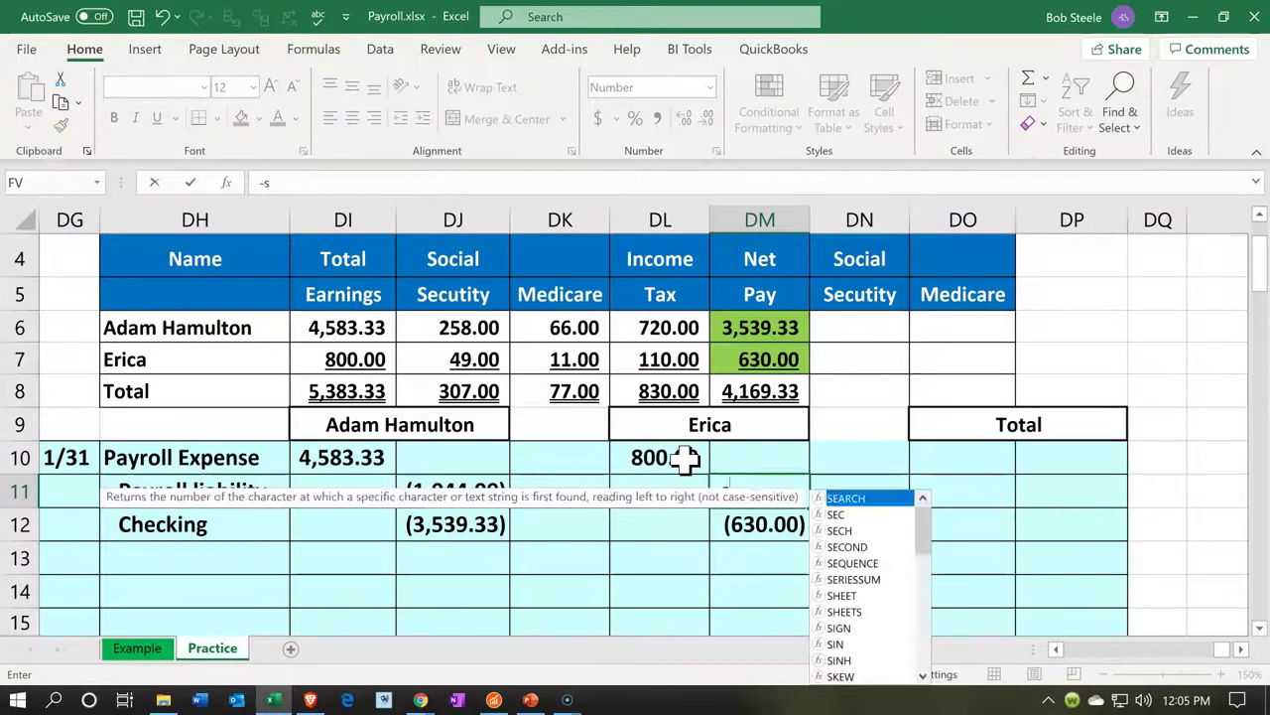
text(um()
key(Up)
key(Up)
key(Up)
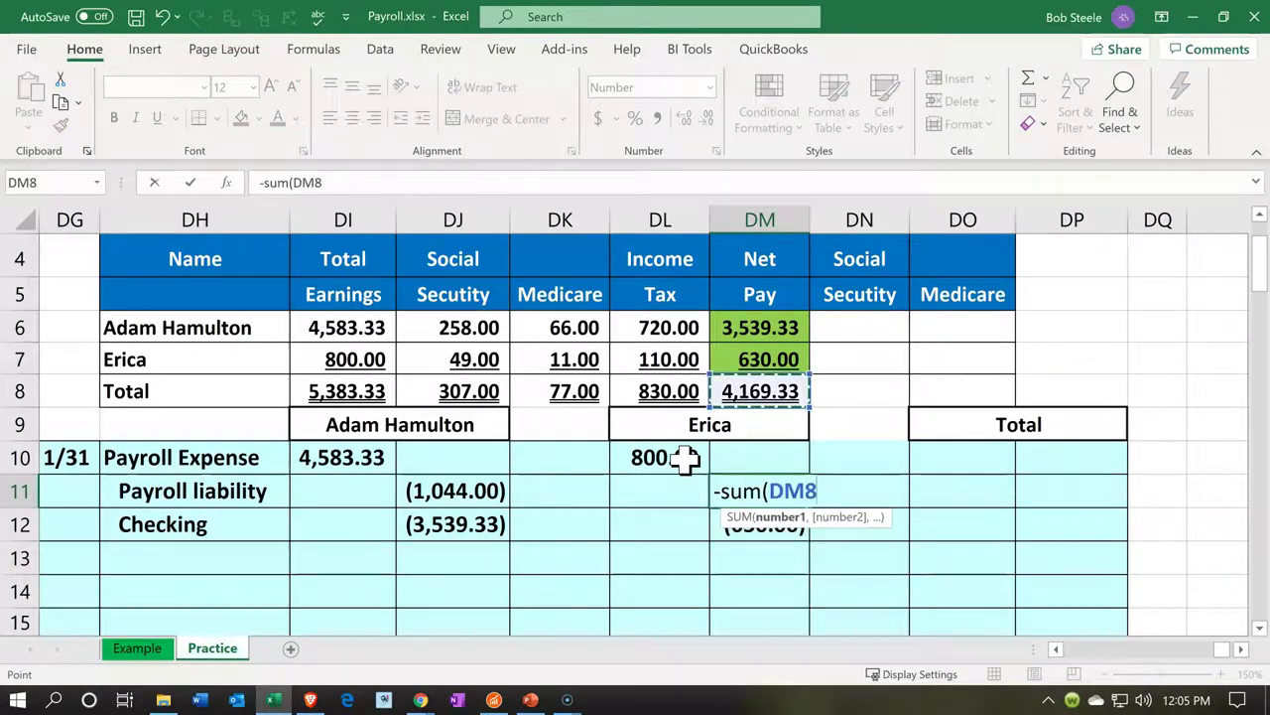
key(Up)
key(Left)
key(shift+Left)
key(shift+Left)
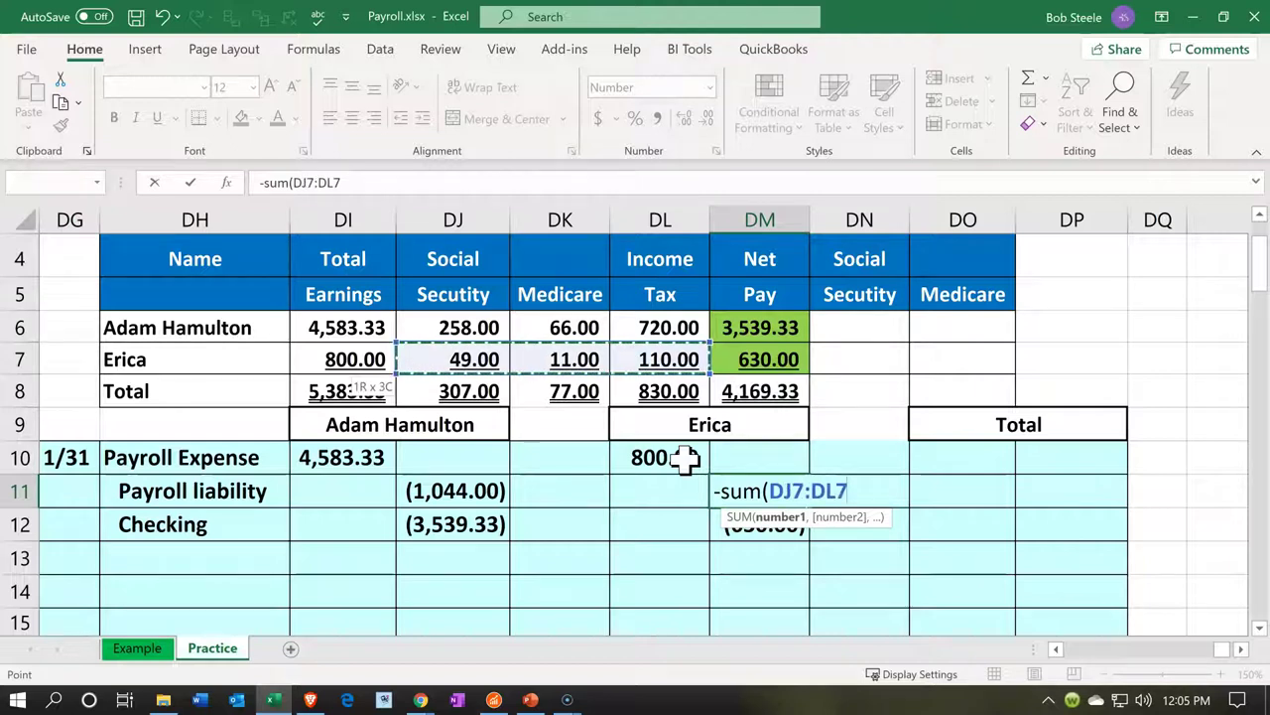
key(Return)
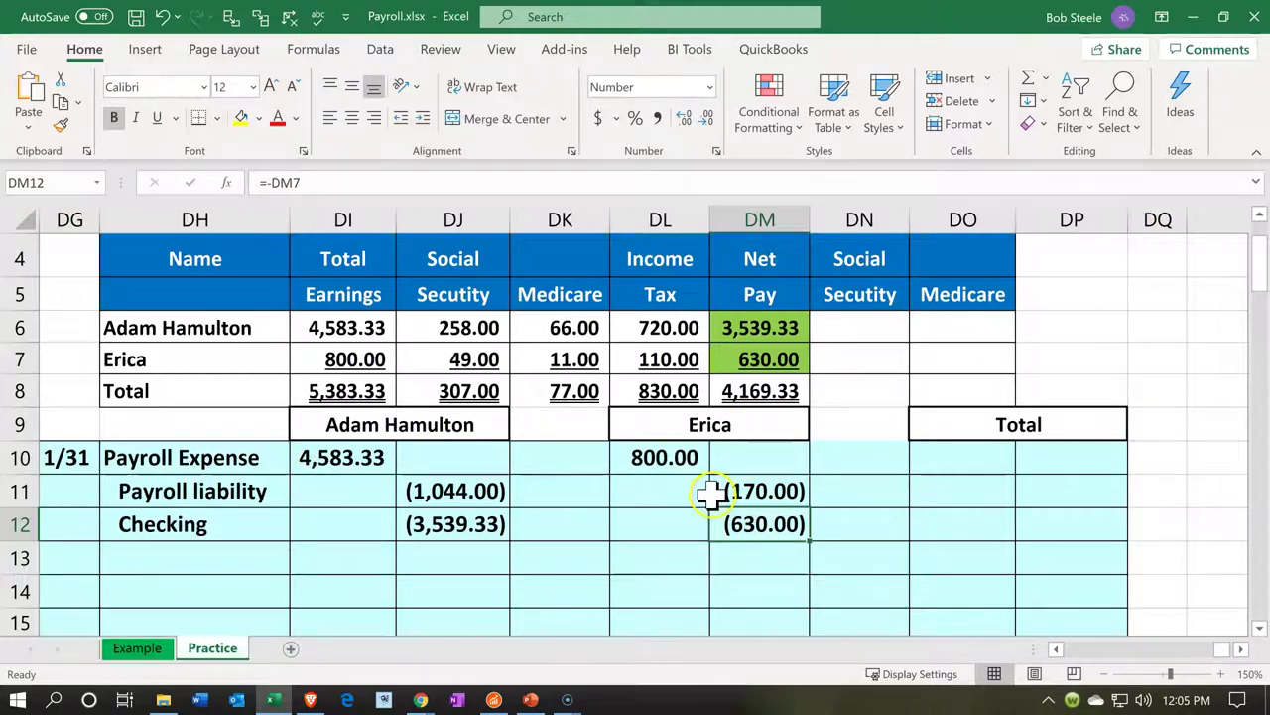
click(716, 490)
drag(720, 490, 726, 527)
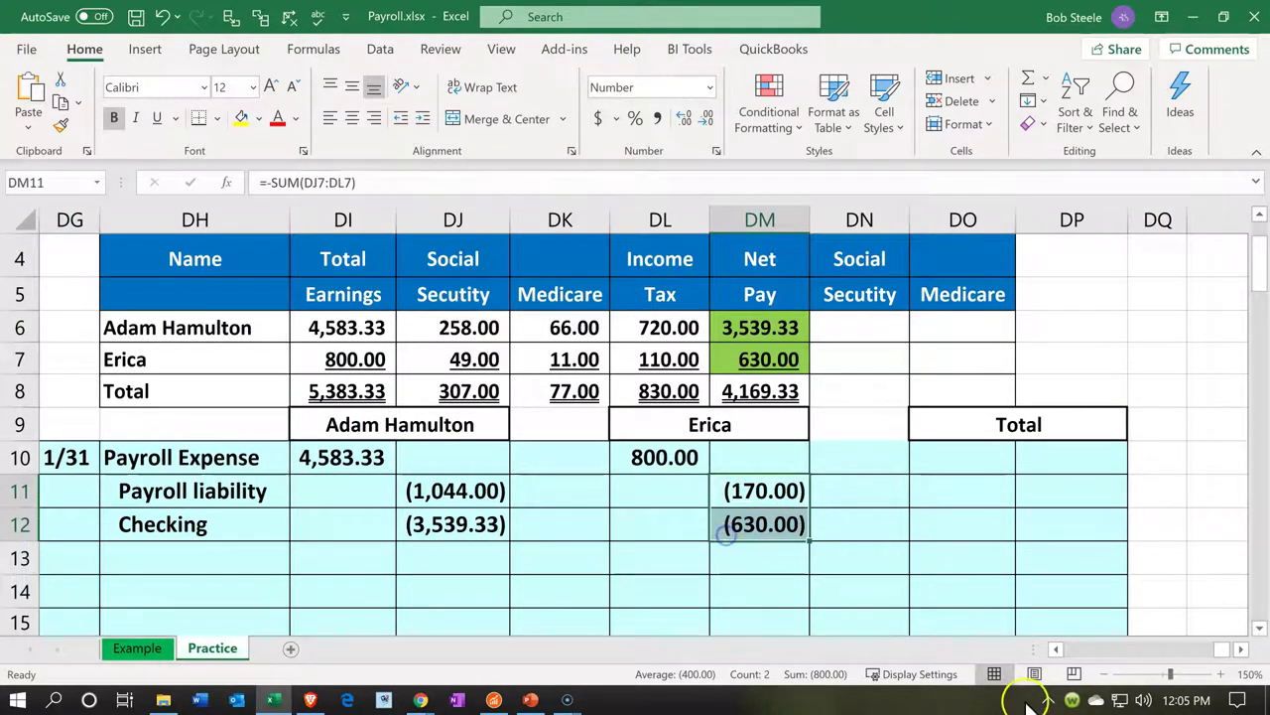
- Record the combined Payroll Expense under Total in DO10 with the formula =DI8
click(960, 446)
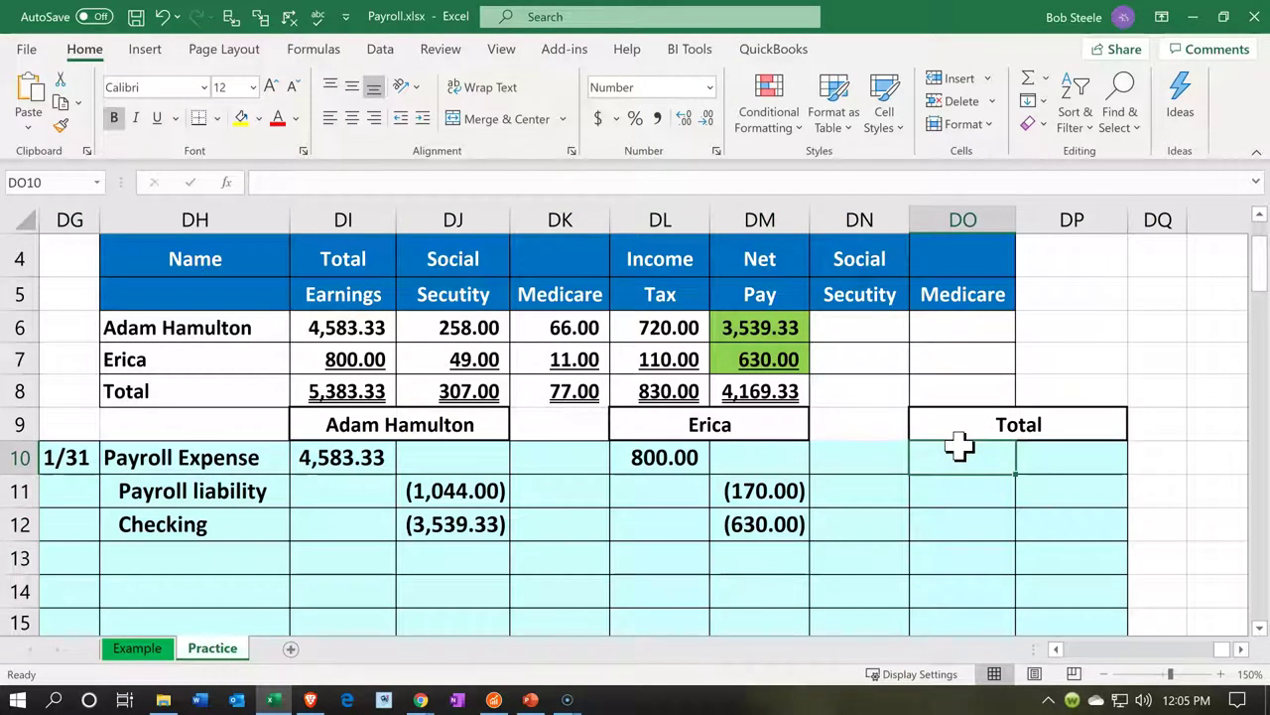
text(=)
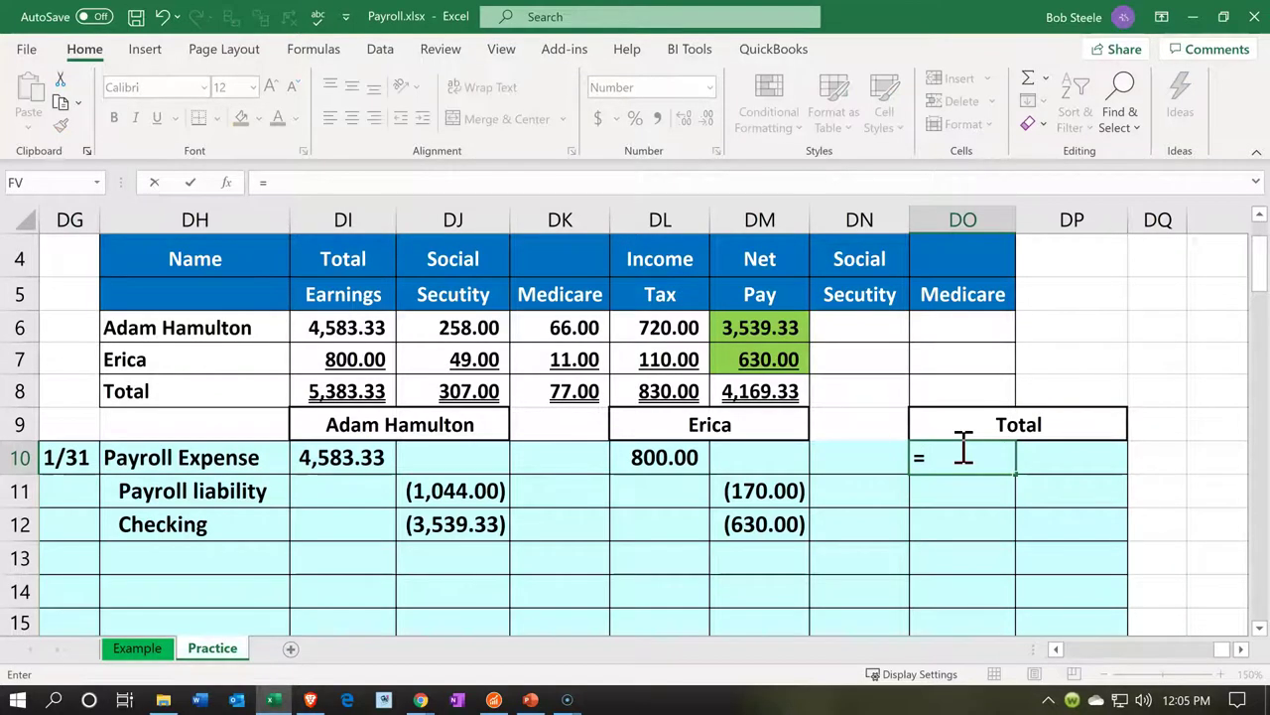
key(Left)
key(Left)
key(Left)
key(Left)
key(Left)
key(Left)
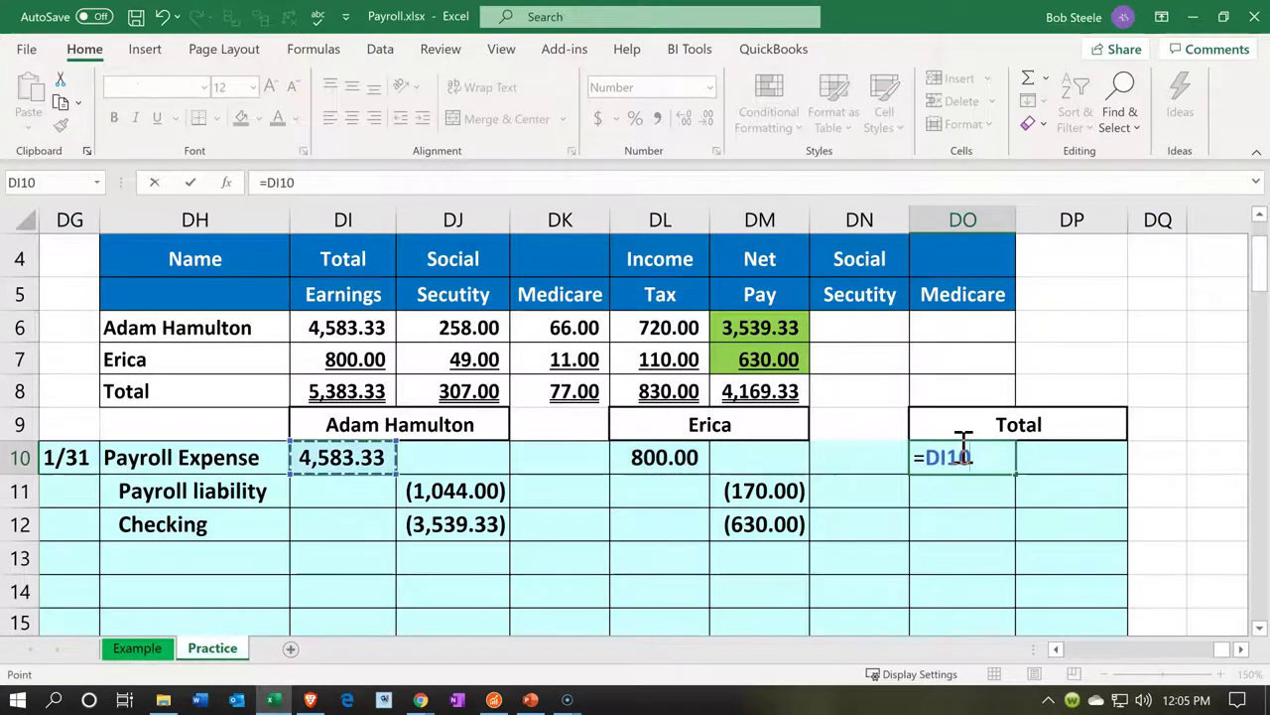
key(Up)
key(Up)
key(Up)
key(Down)
key(Return)
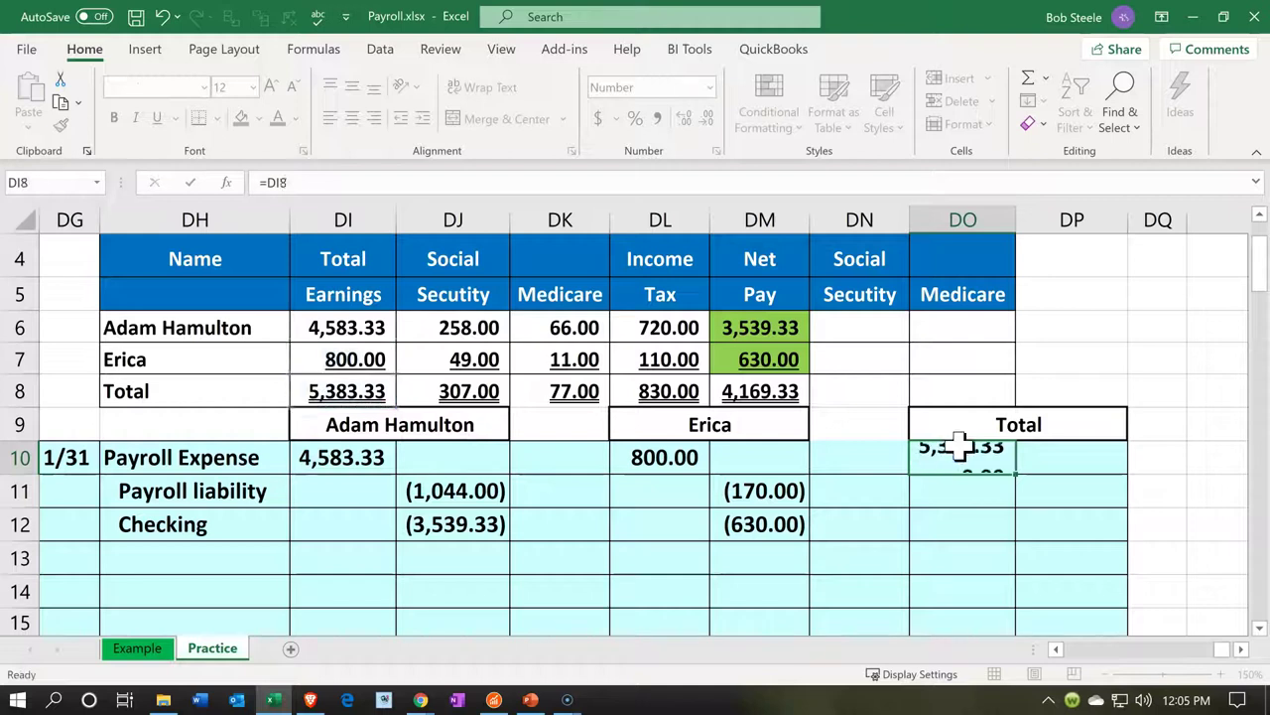
- Credit the combined net pay to Checking under Total in DP12 with the formula =-DM8
key(Down)
key(Right)
text(-)
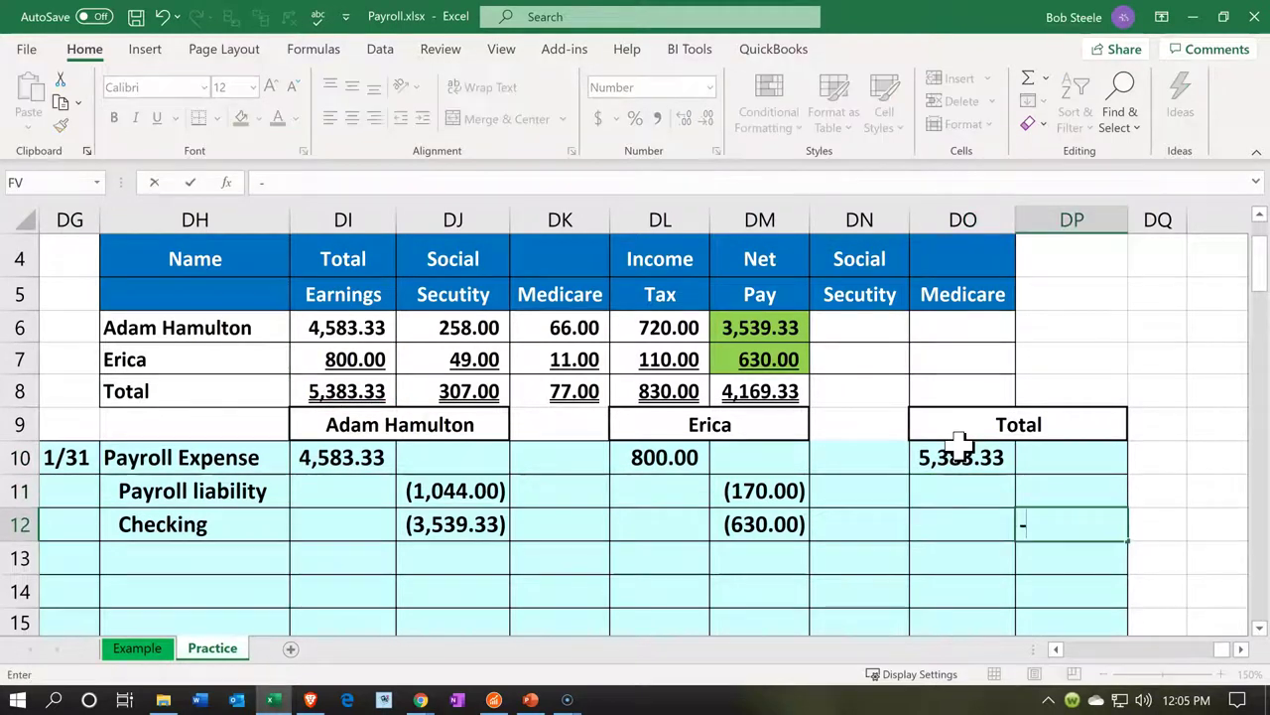
key(Left)
key(Left)
key(Left)
key(Up)
key(Up)
key(Up)
key(Up)
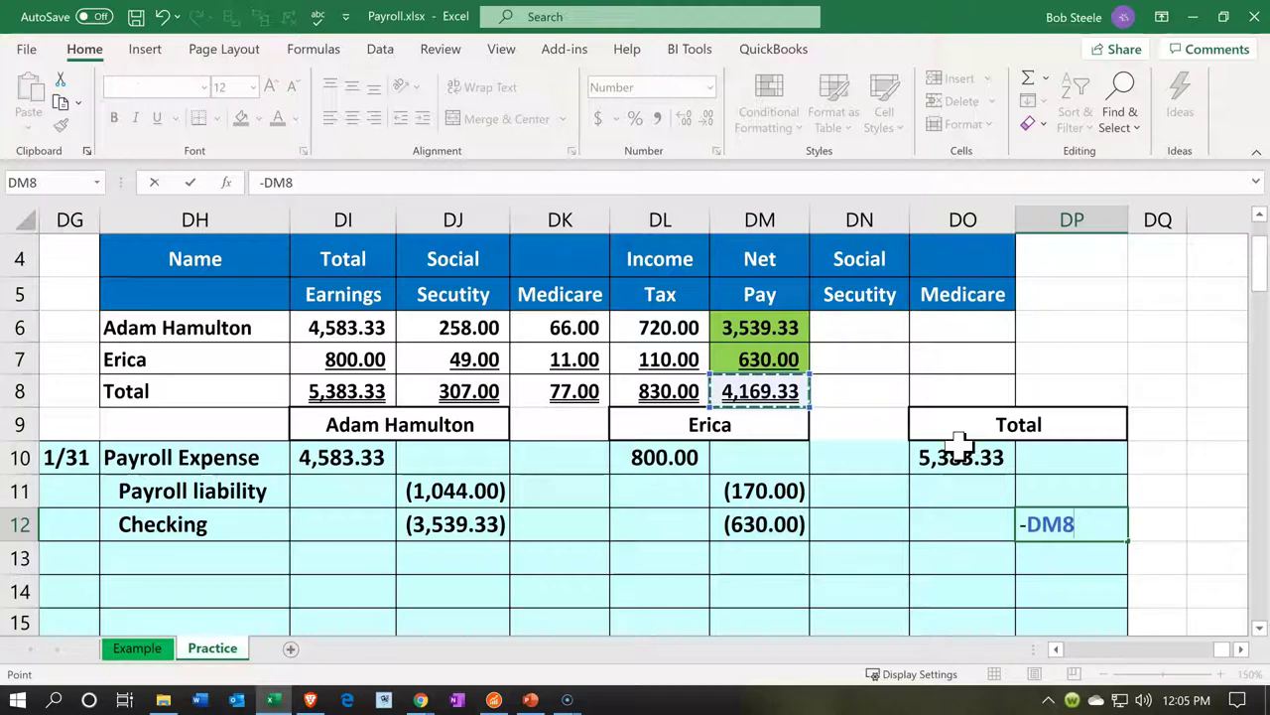
key(Return)
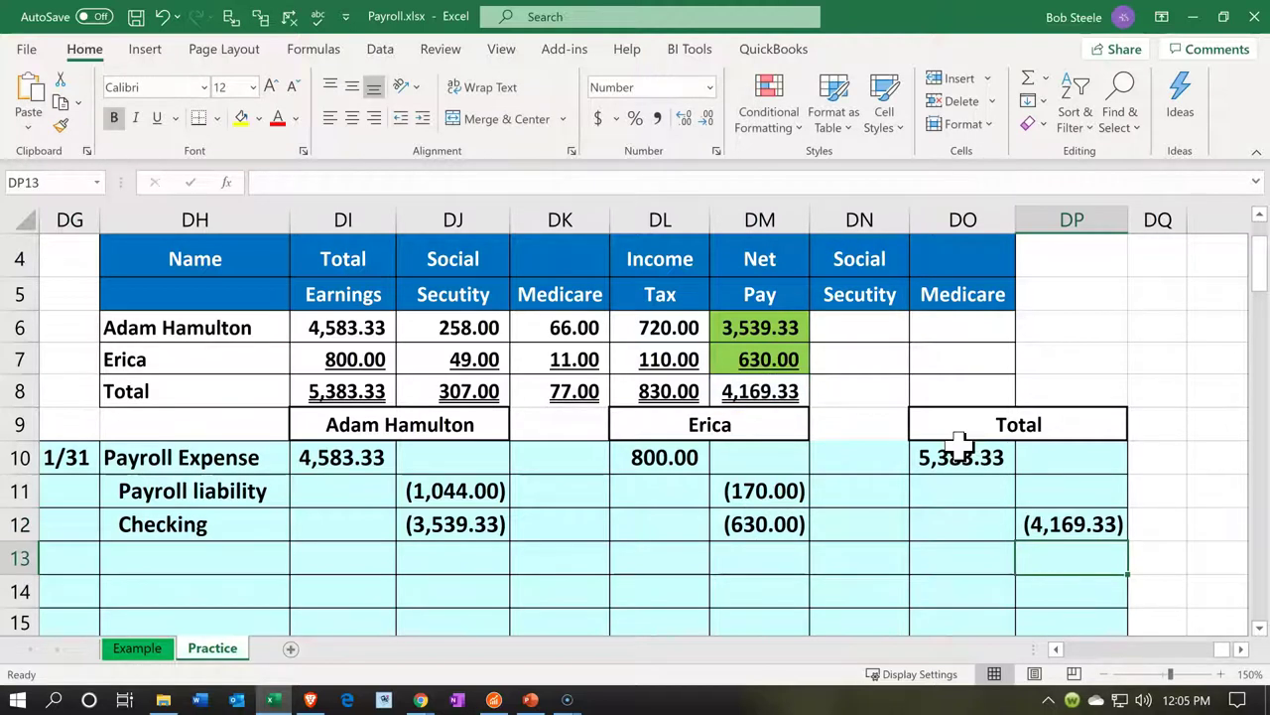
- Credit the combined withholdings to Payroll liability under Total in DP11 with the formula =-SUM(DJ8:DL8)
key(Up)
key(Up)
text(-sum()
key(Left)
key(Left)
key(Left)
key(Left)
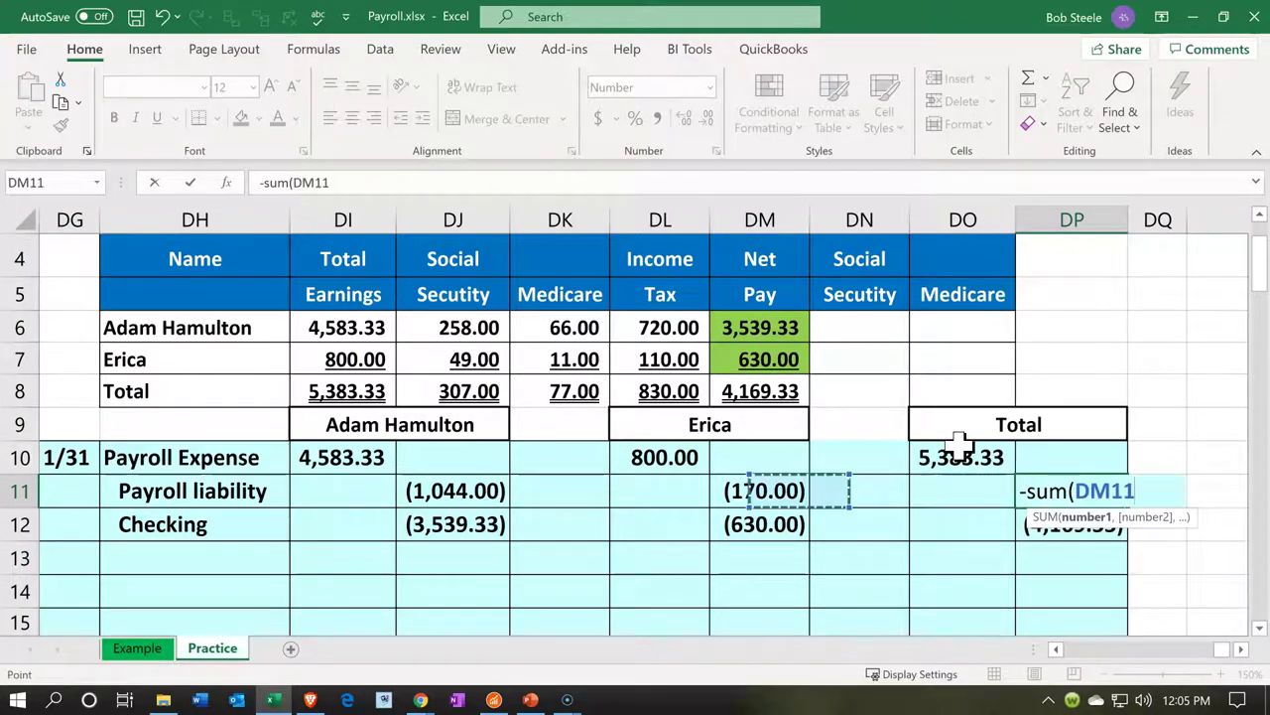
key(Left)
key(Left)
key(Up)
key(Up)
key(Up)
key(Up)
key(Down)
key(shift+Right)
key(shift+Right)
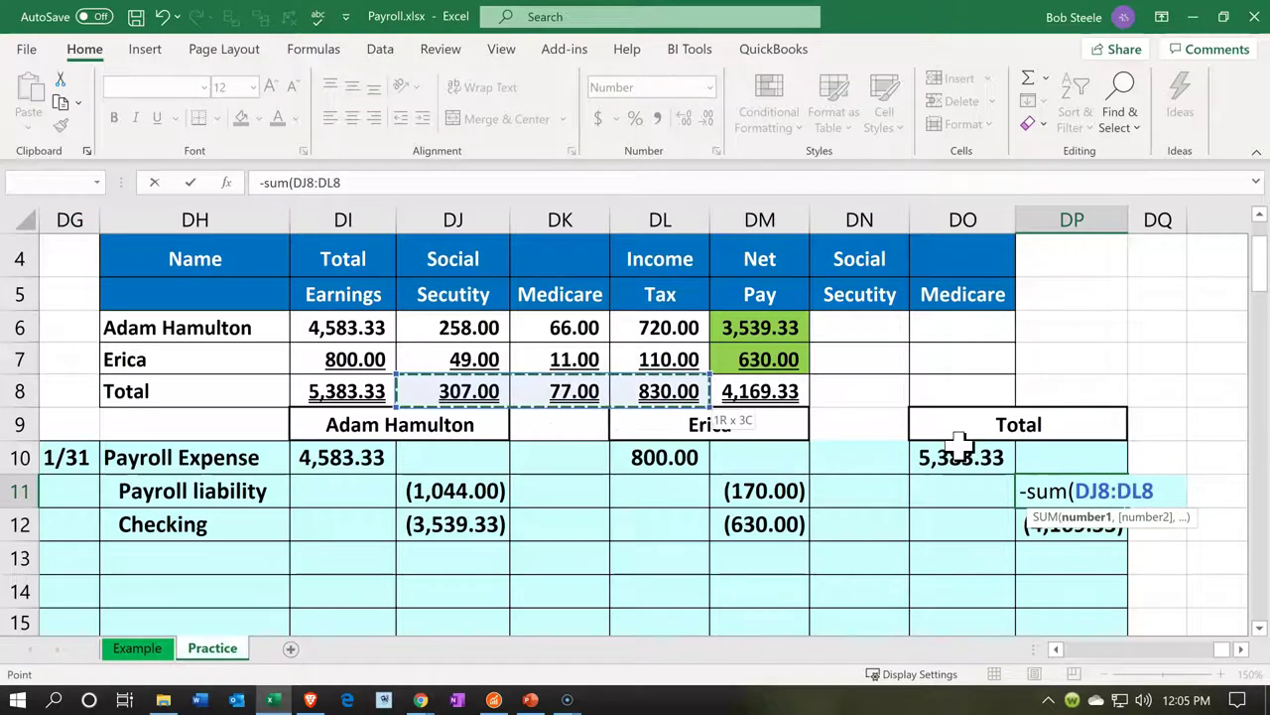
key(Return)
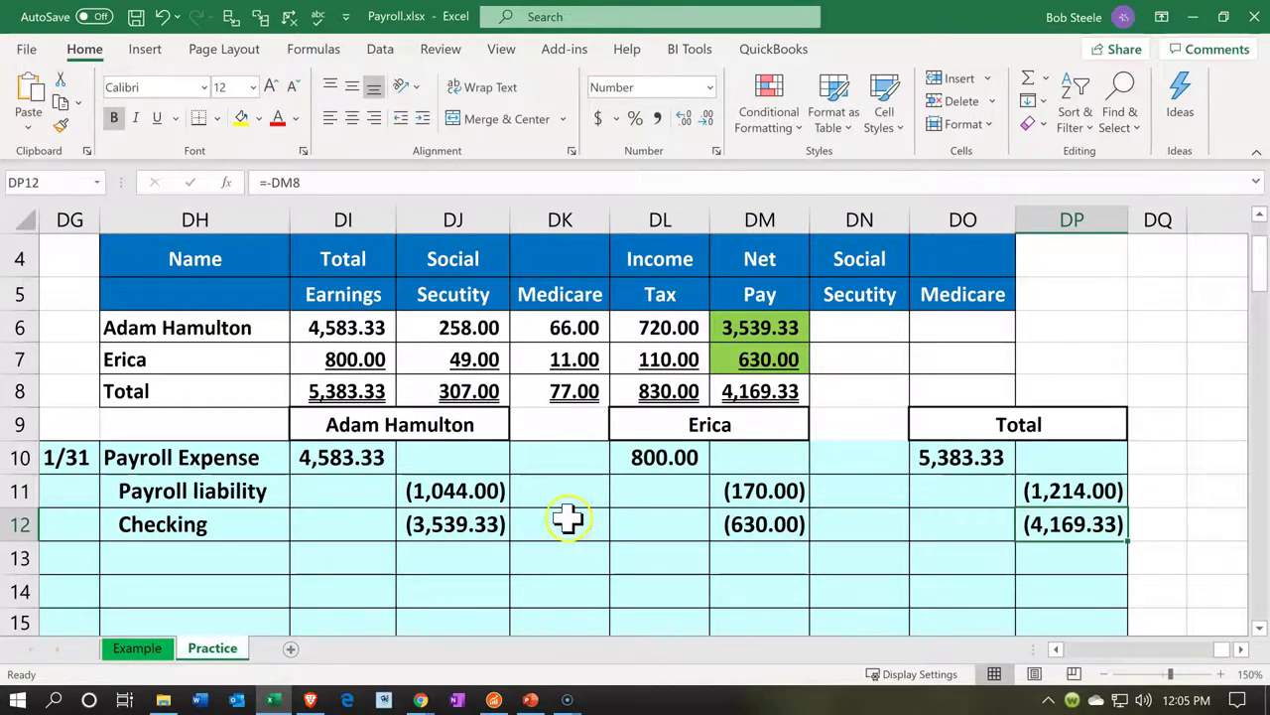
- Check the sums of DI10:DM10, DJ11:DM11 and DJ12:DM12 against the Total entry, and the balance of DO10:DP12
drag(368, 454, 754, 454)
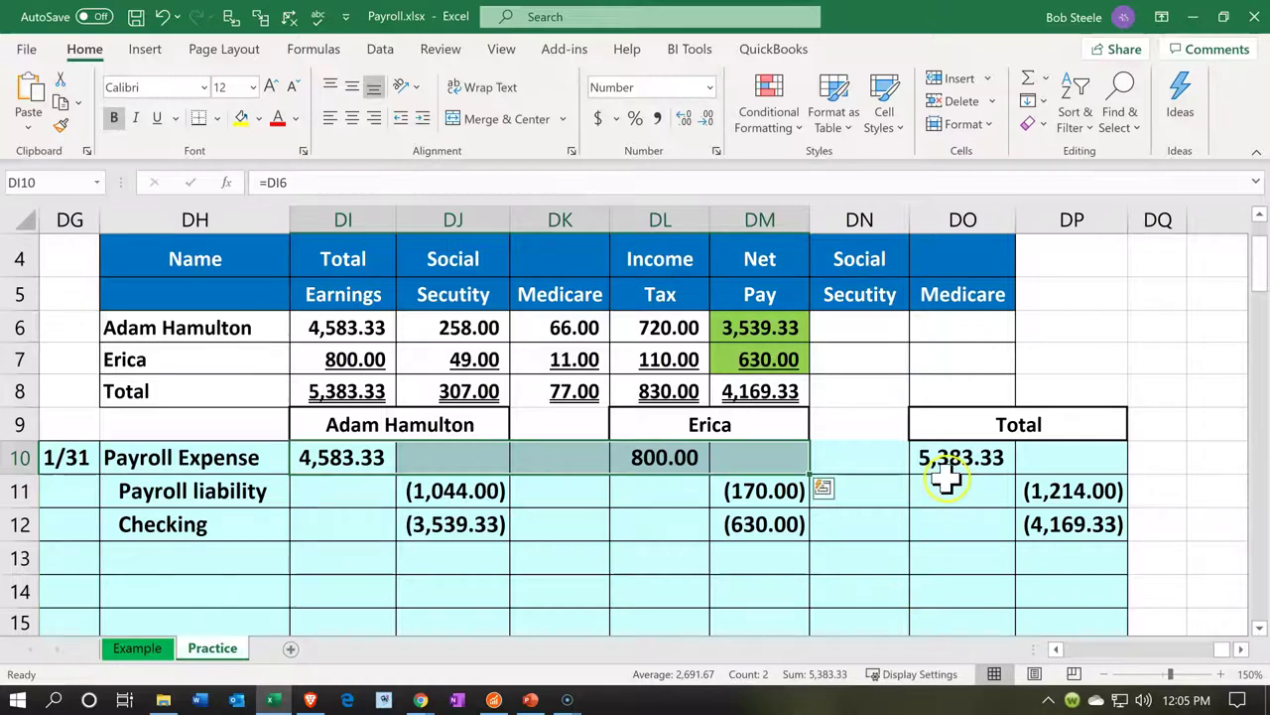
drag(427, 496, 740, 490)
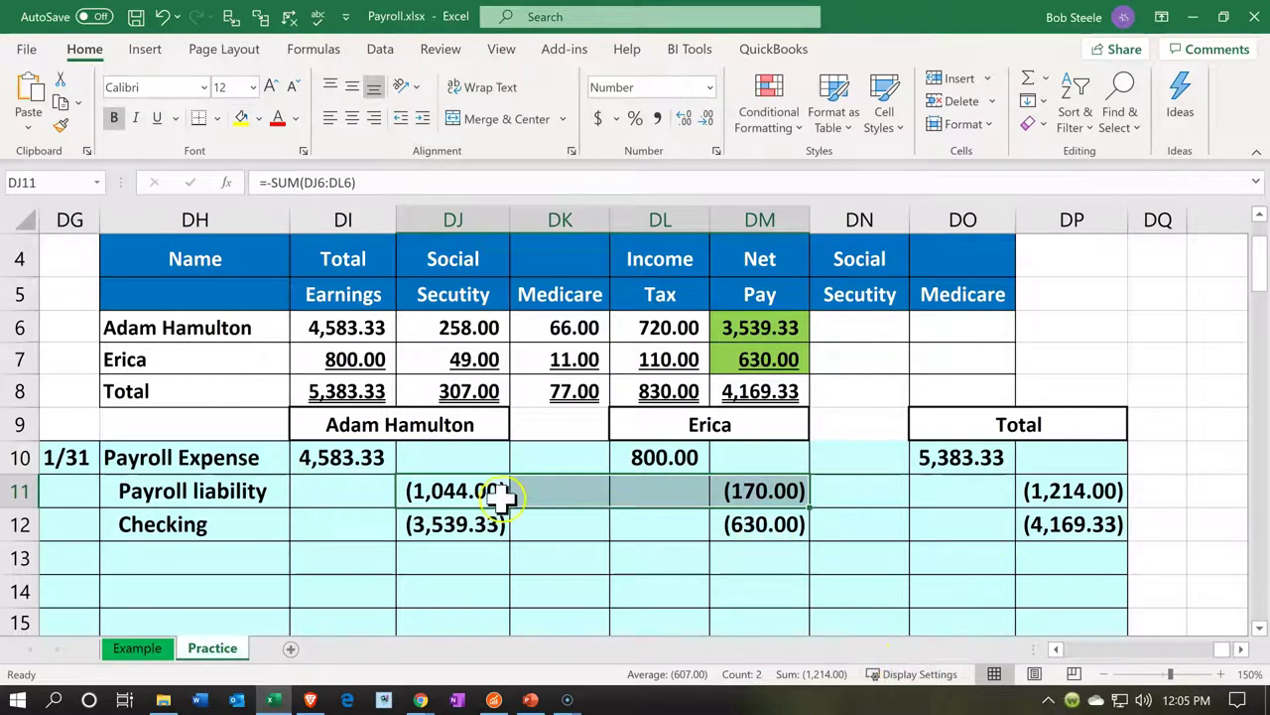
drag(490, 511, 752, 519)
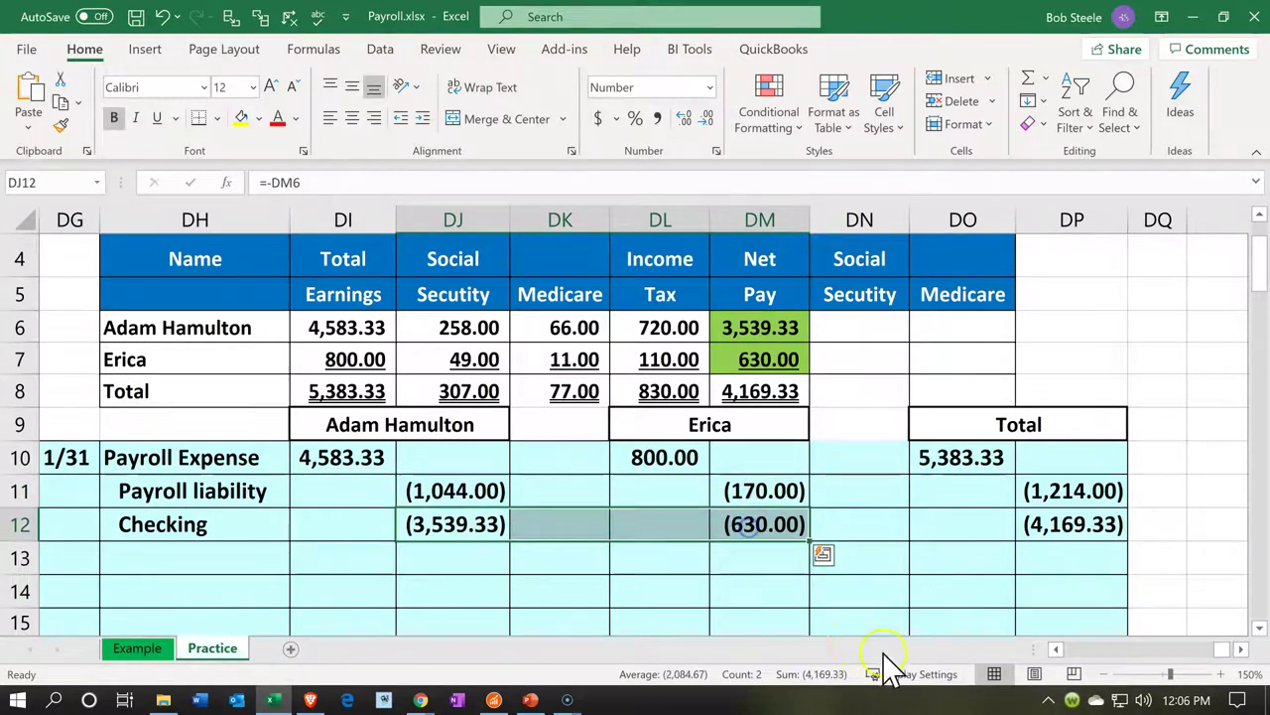
click(945, 586)
click(954, 448)
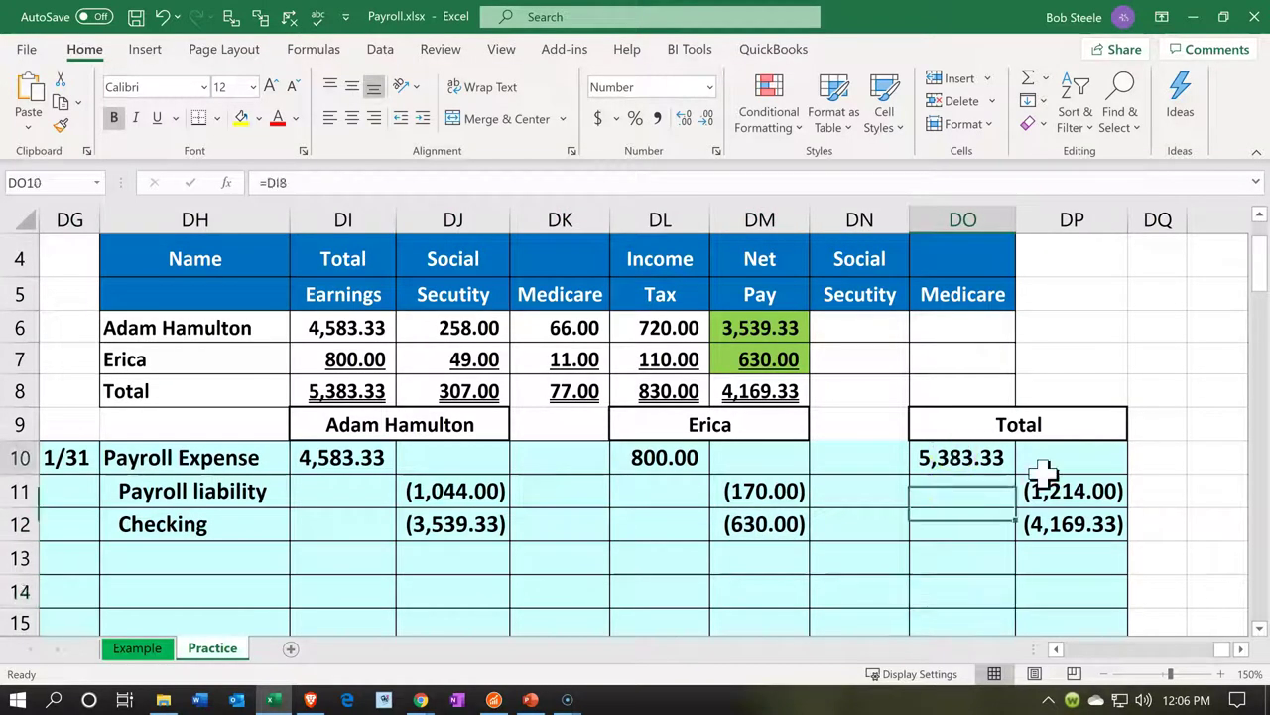
shift+click(1067, 511)
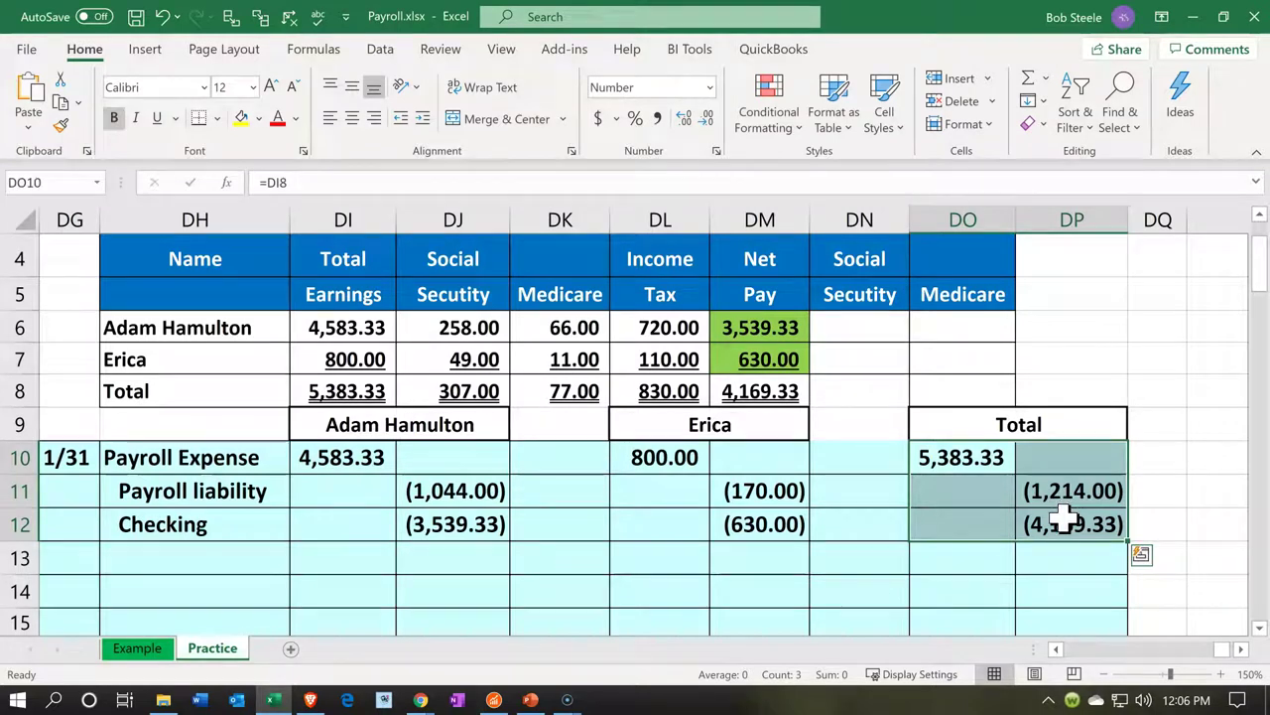
click(1060, 520)
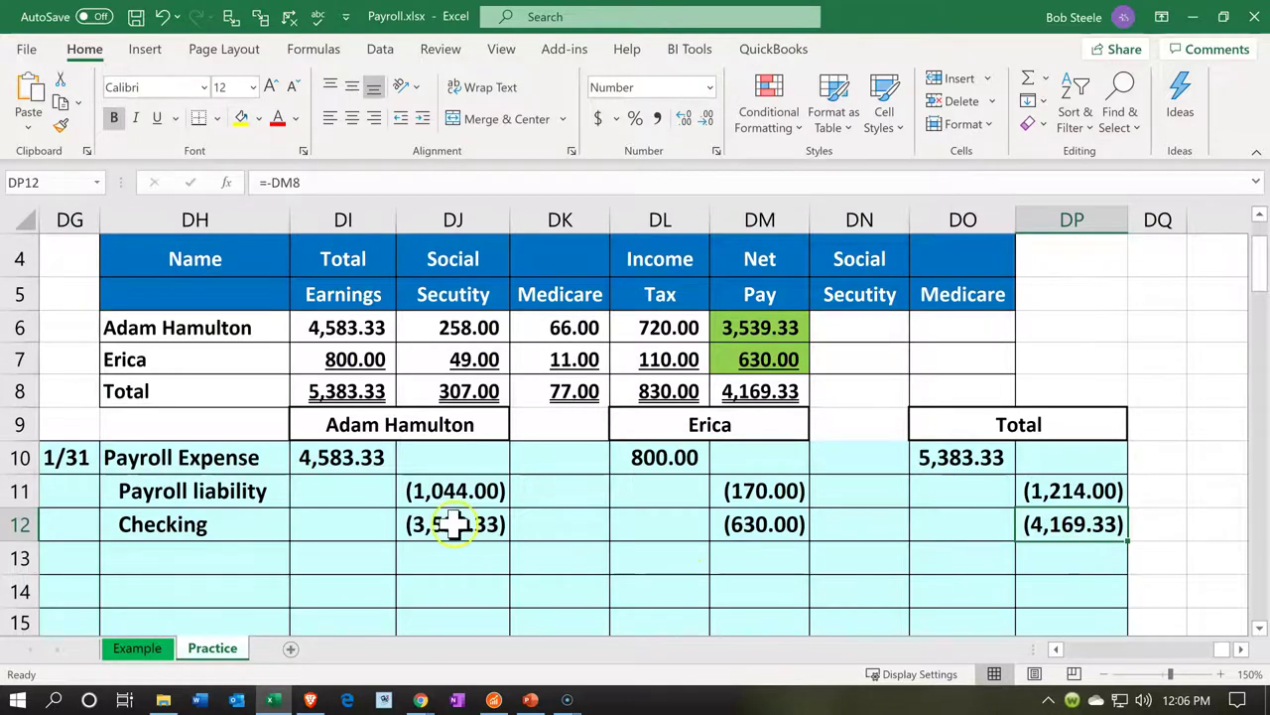
click(770, 519)
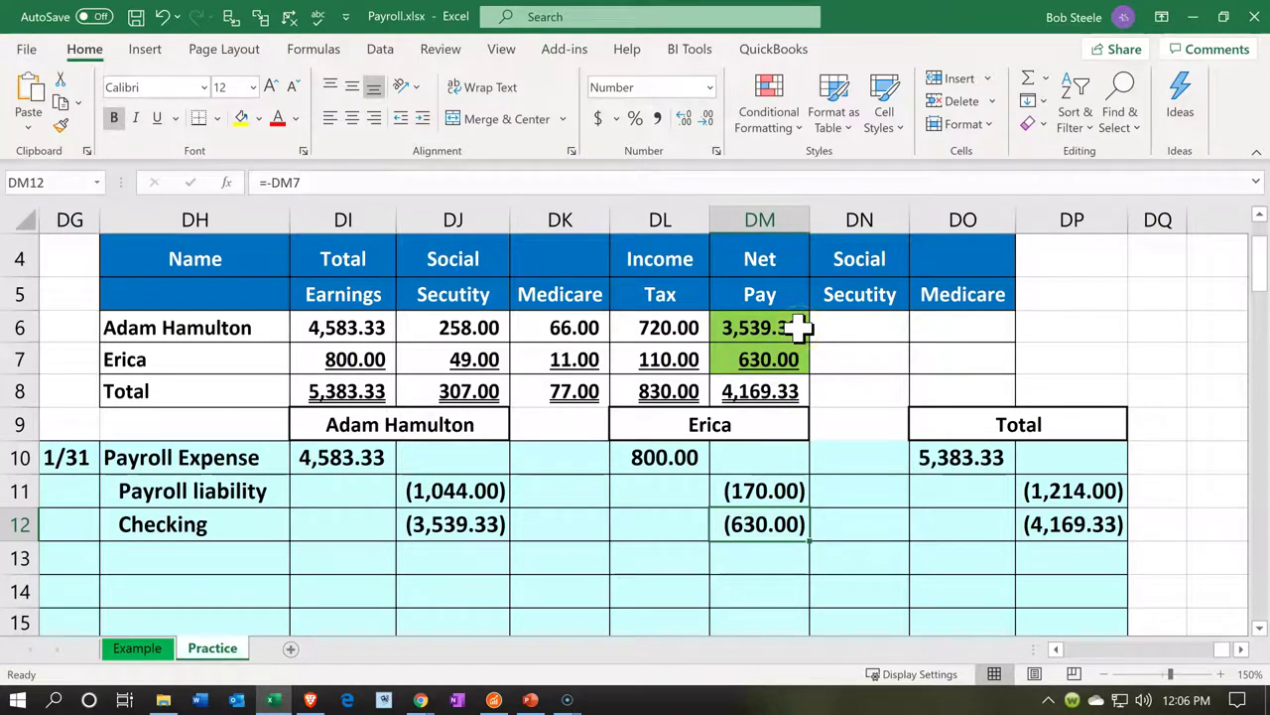
- Fill in the first employee's second Social Security amount in DN6 with the formula =DJ6
click(853, 319)
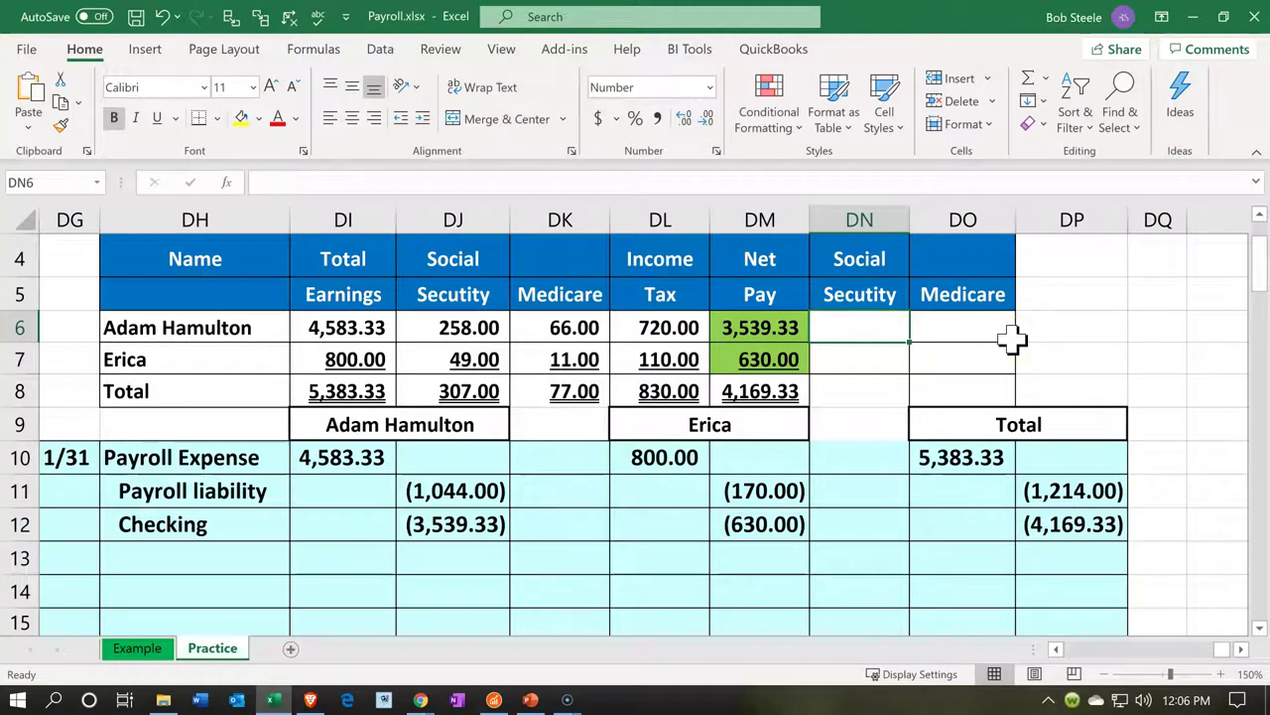
text(=)
key(Left)
key(Left)
key(Left)
key(Left)
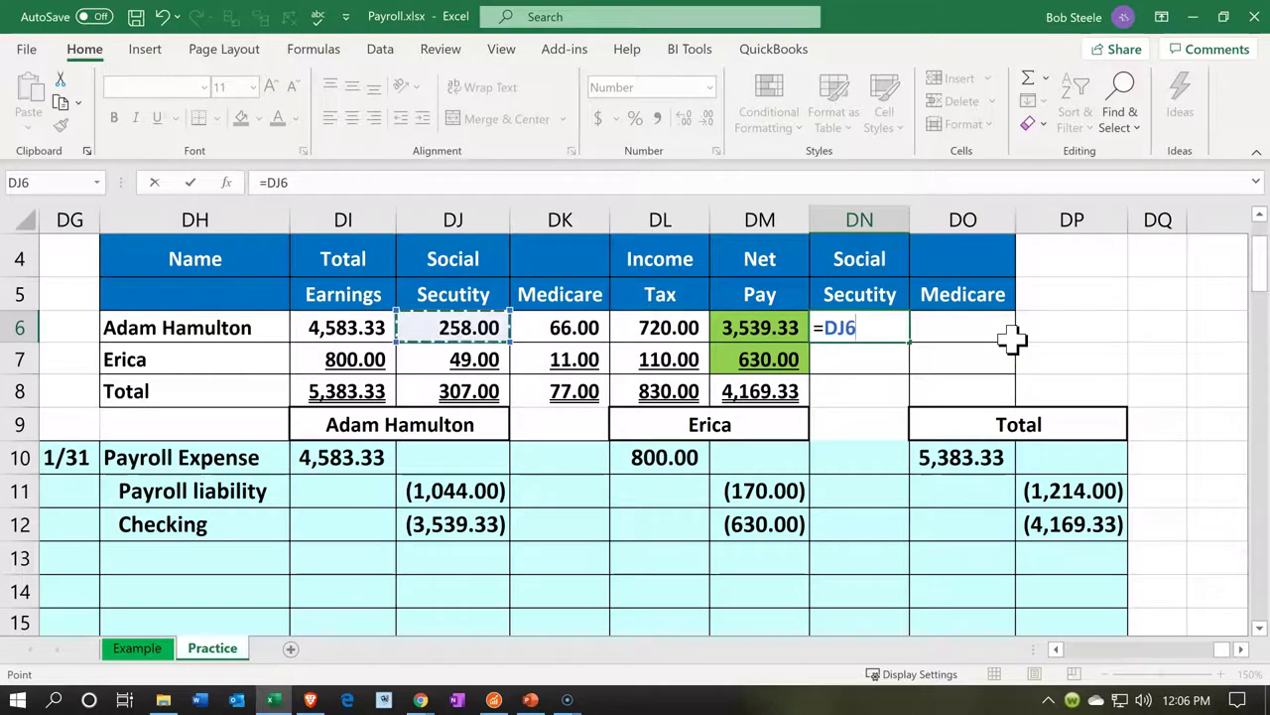
key(Tab)
- Fill in the first employee's second Medicare amount in DO6 with the formula =DK6
text(=)
key(Left)
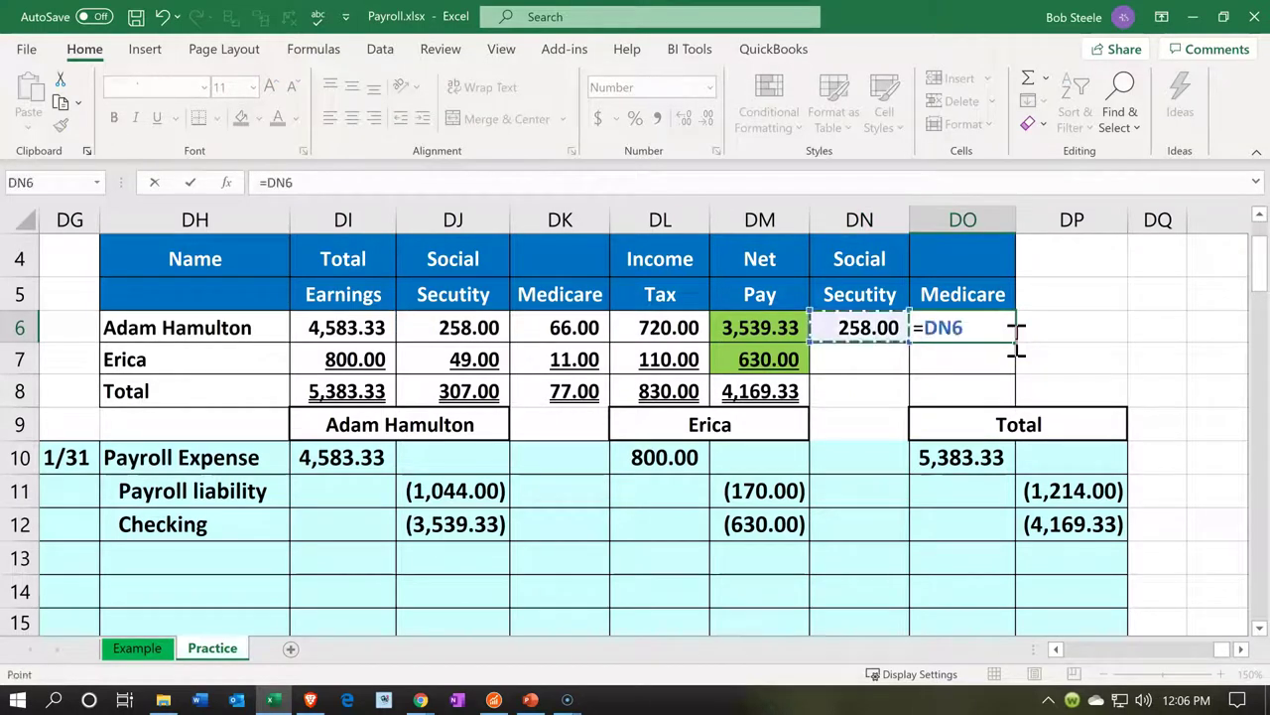
key(Left)
key(Left)
key(Left)
key(Return)
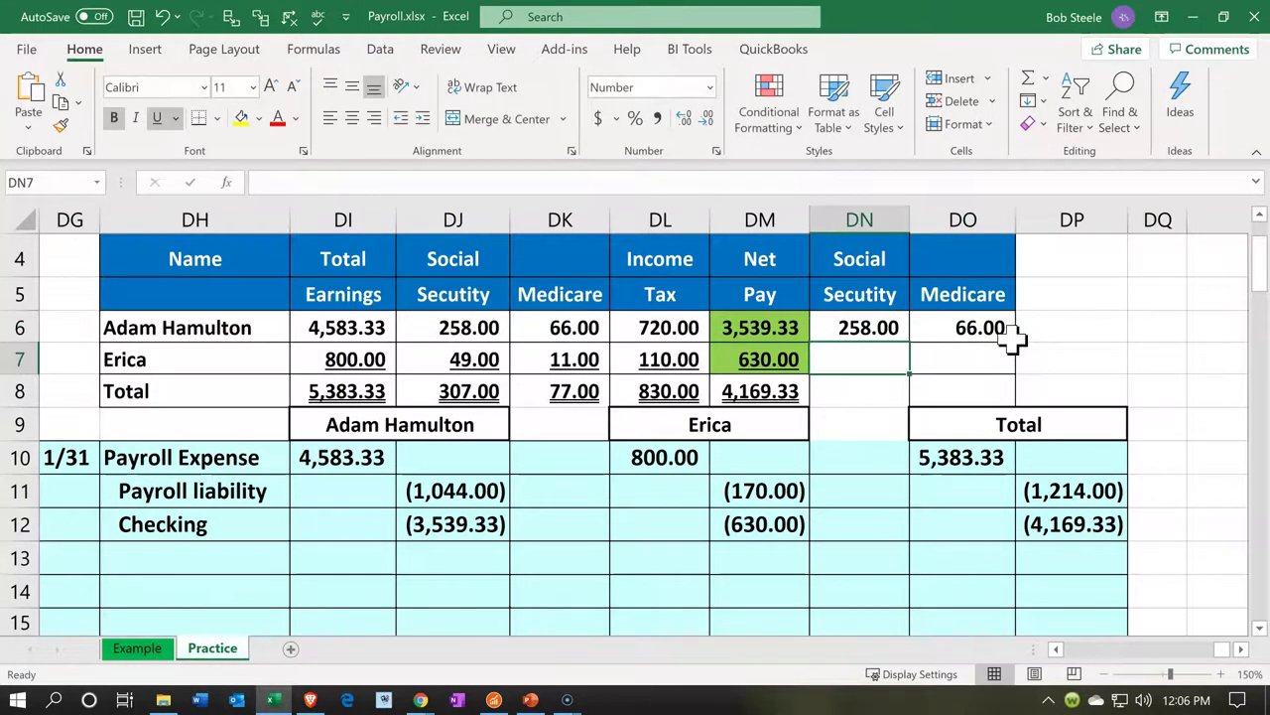
- Fill in the second employee's second Social Security amount in DN7 with the formula =DJ7
text(=)
key(Left)
key(Left)
key(Left)
key(Left)
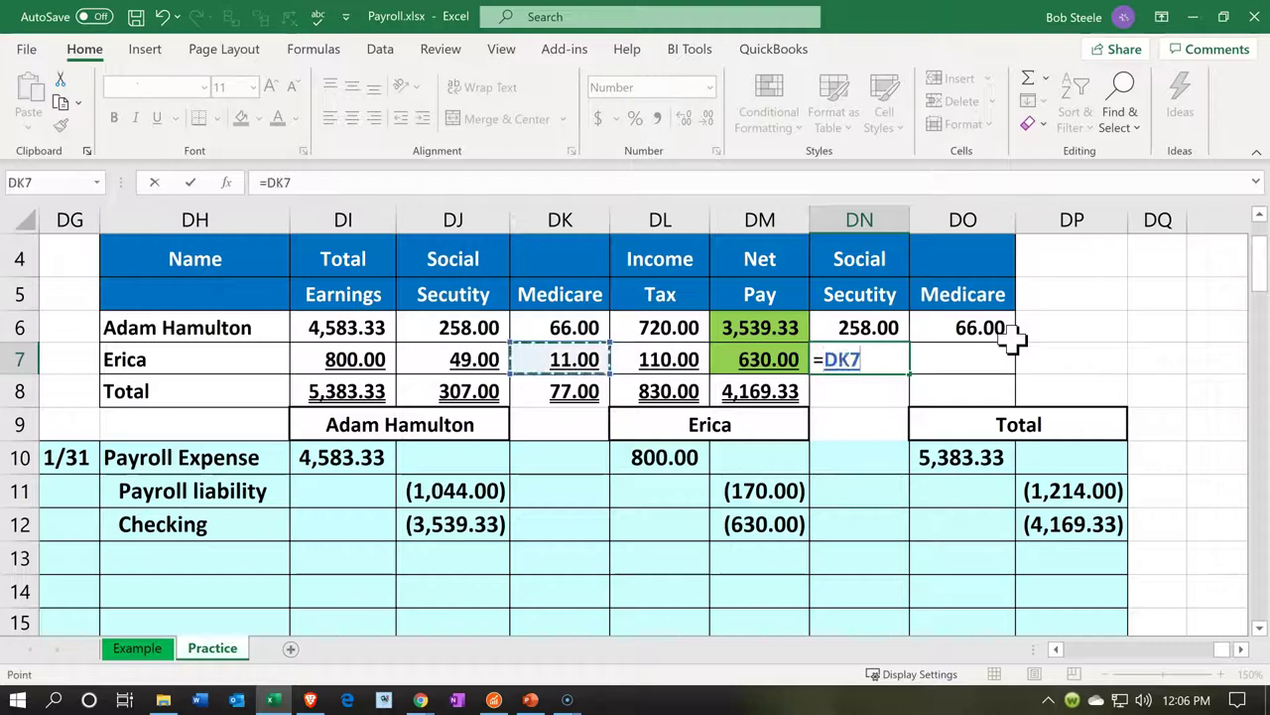
key(Return)
- Fill in the second employee's second Medicare amount in DO7 with the formula =DK7
key(Right)
text(=)
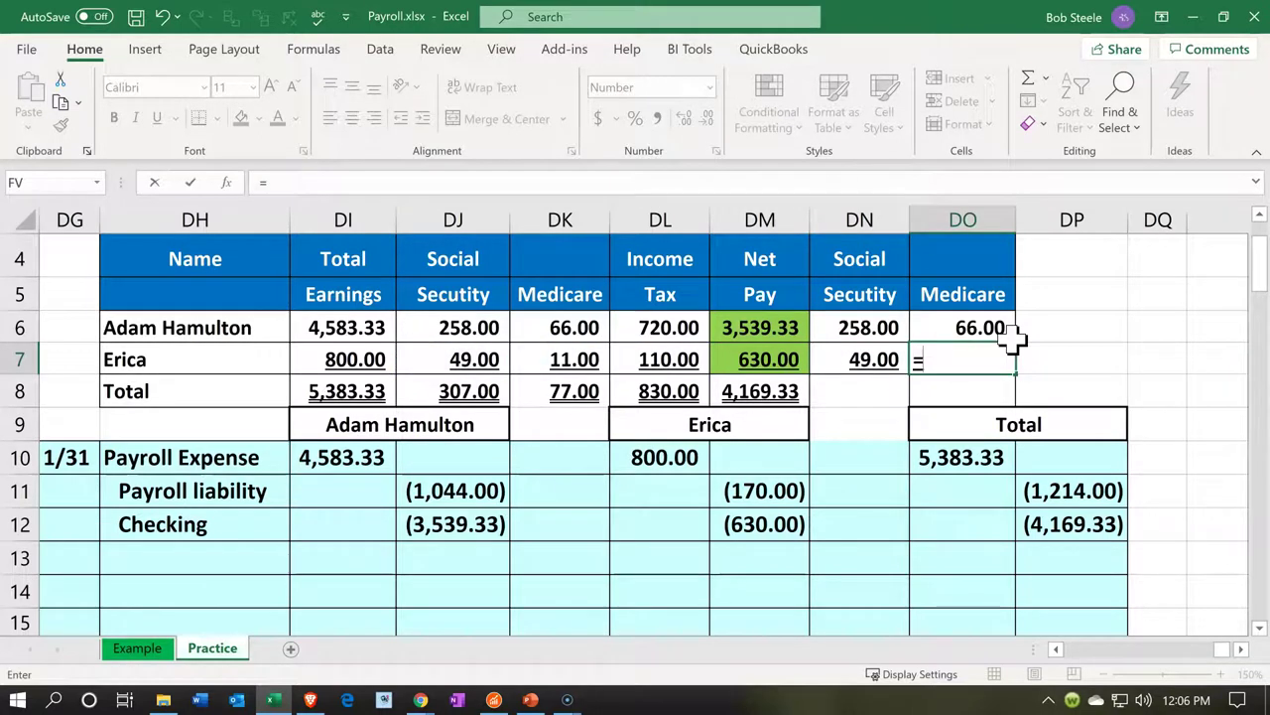
key(Left)
key(Left)
key(Left)
key(Left)
key(Return)
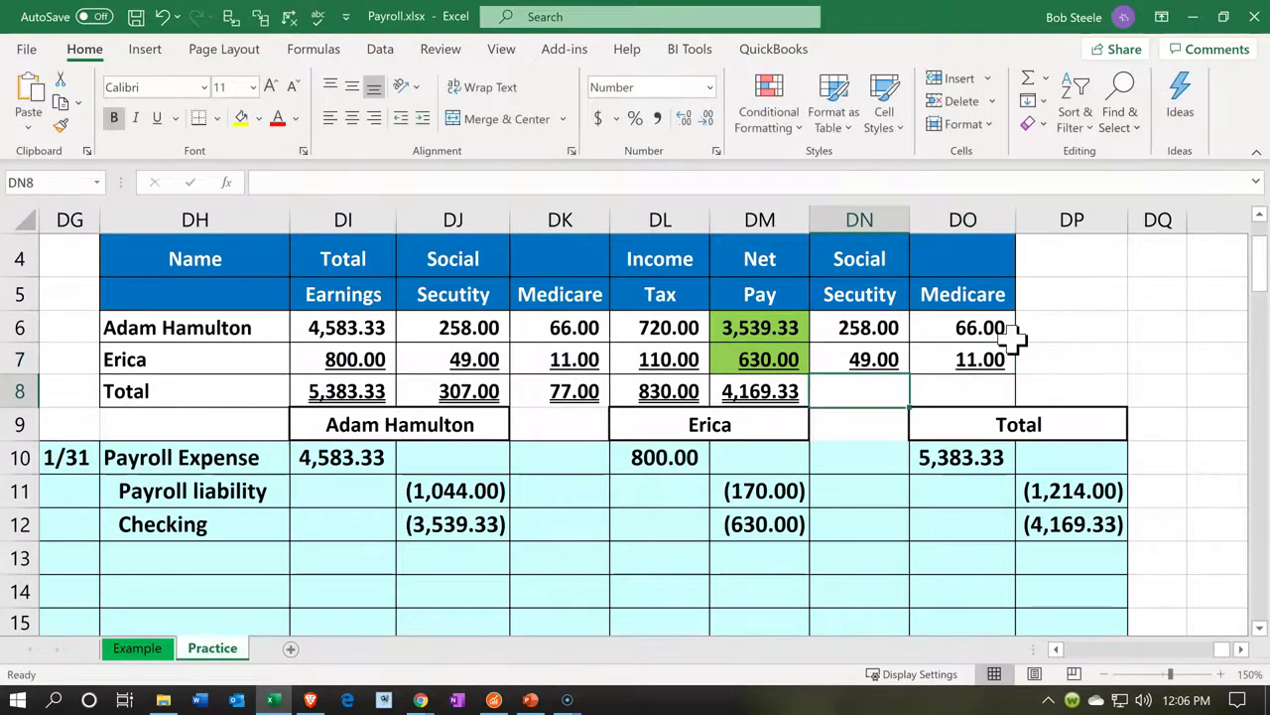
- Total the second Social Security column in DN8 by summing DN6 through DN7
text(=sum)
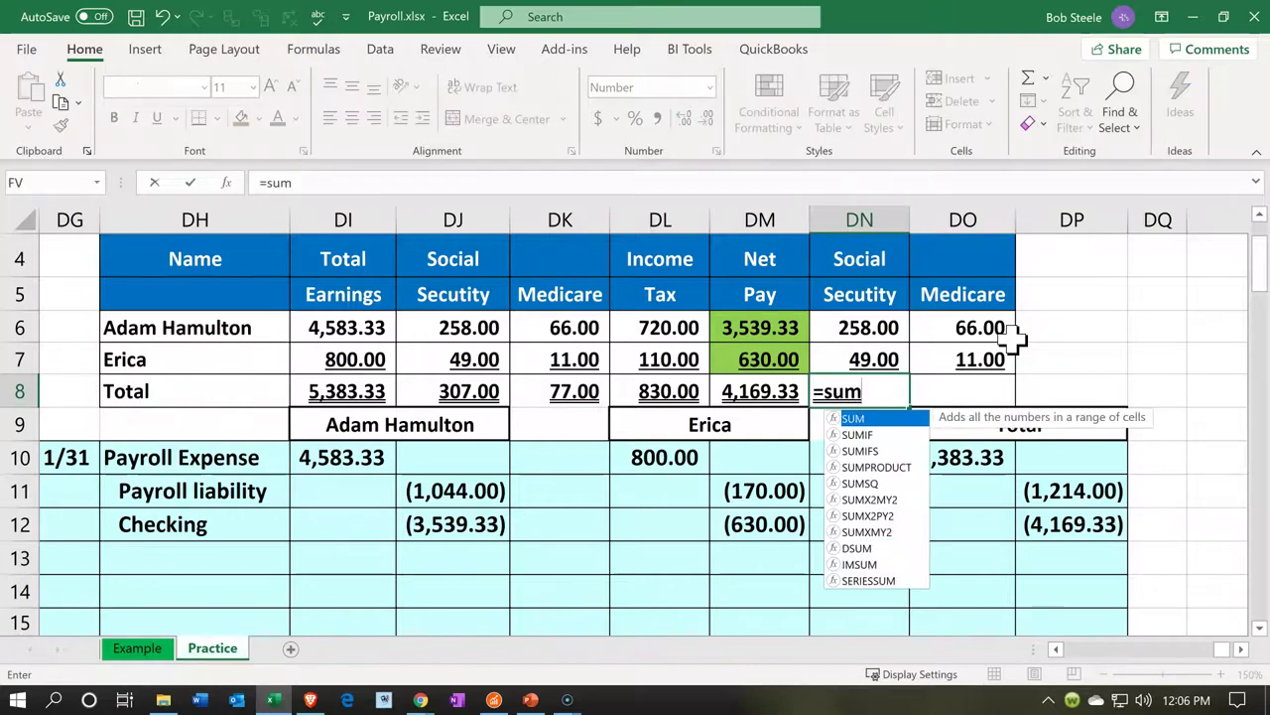
text(()
key(Up)
key(shift+Up)
key(Return)
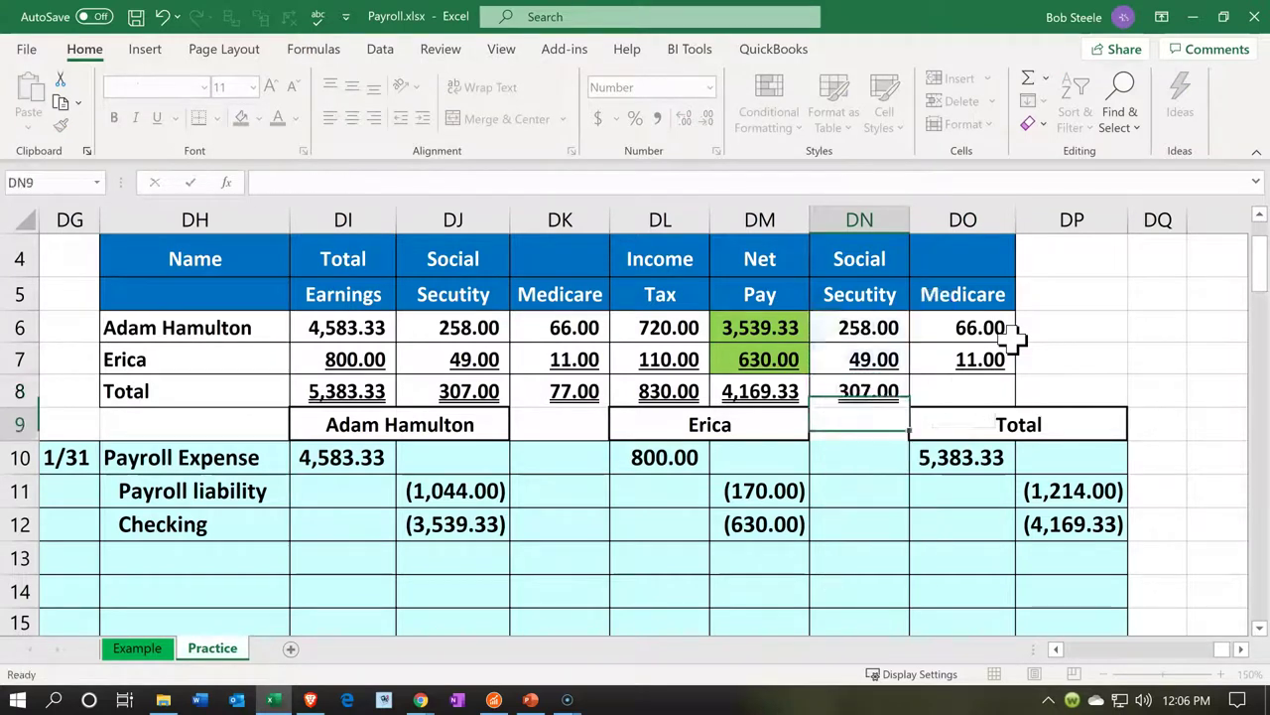
- Total the second Medicare column in DO8 by summing DO6 through DO7
key(Right)
key(Up)
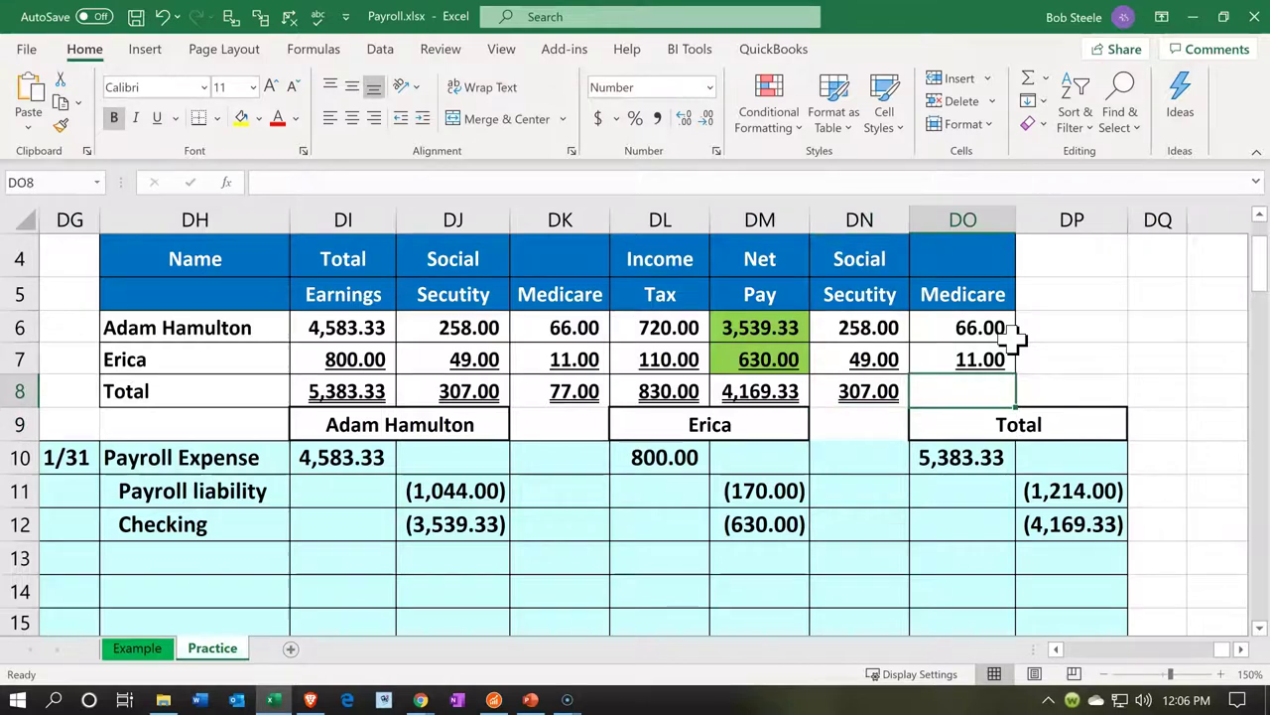
text(=sum()
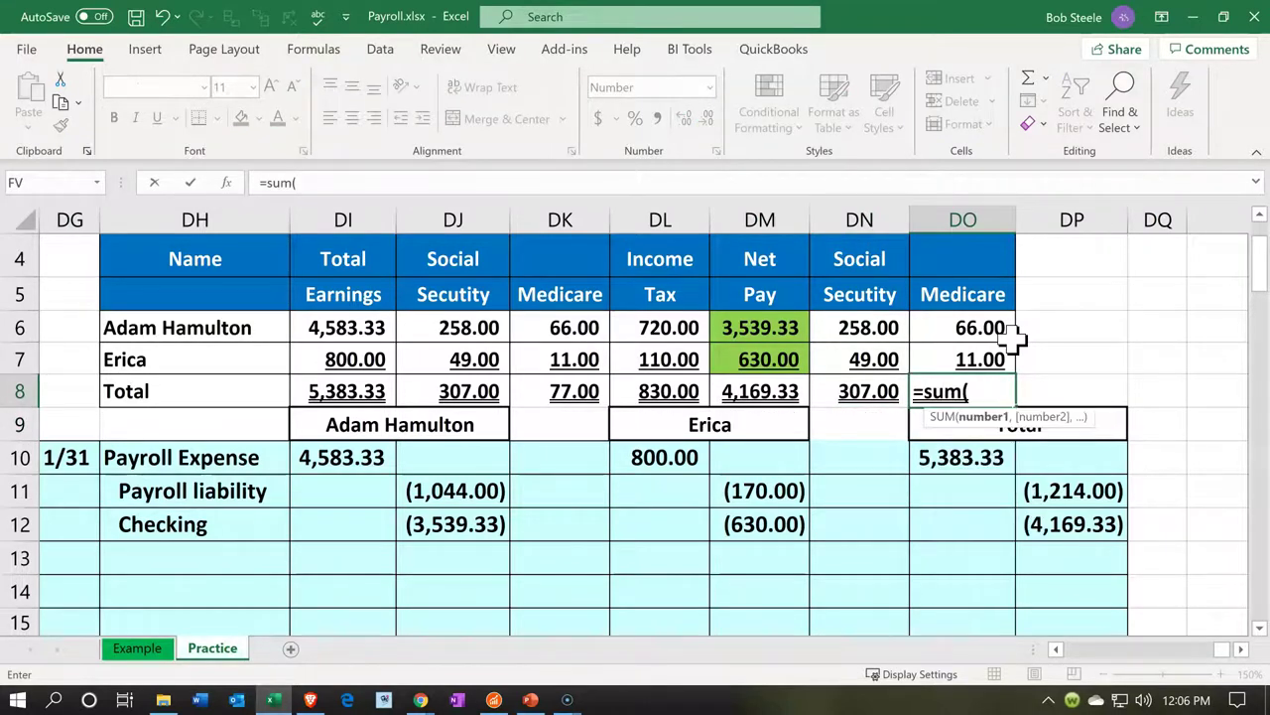
key(Up)
key(shift+Up)
key(Return)
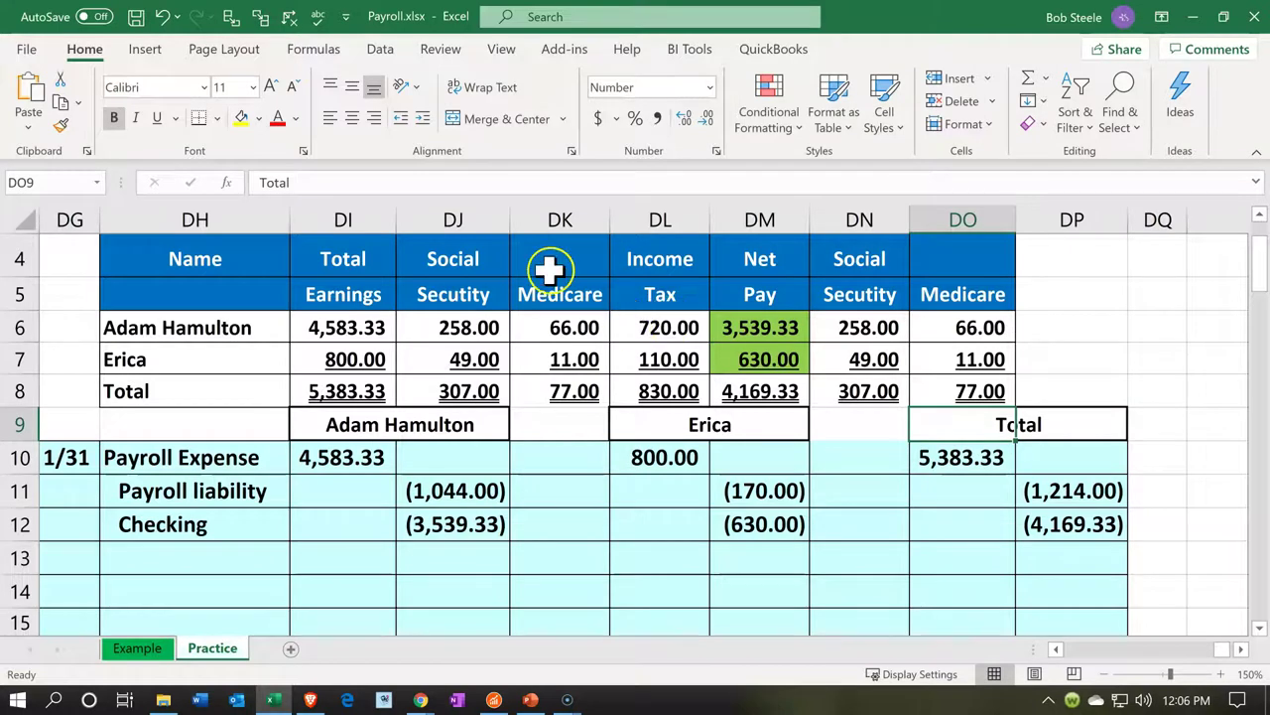
click(354, 333)
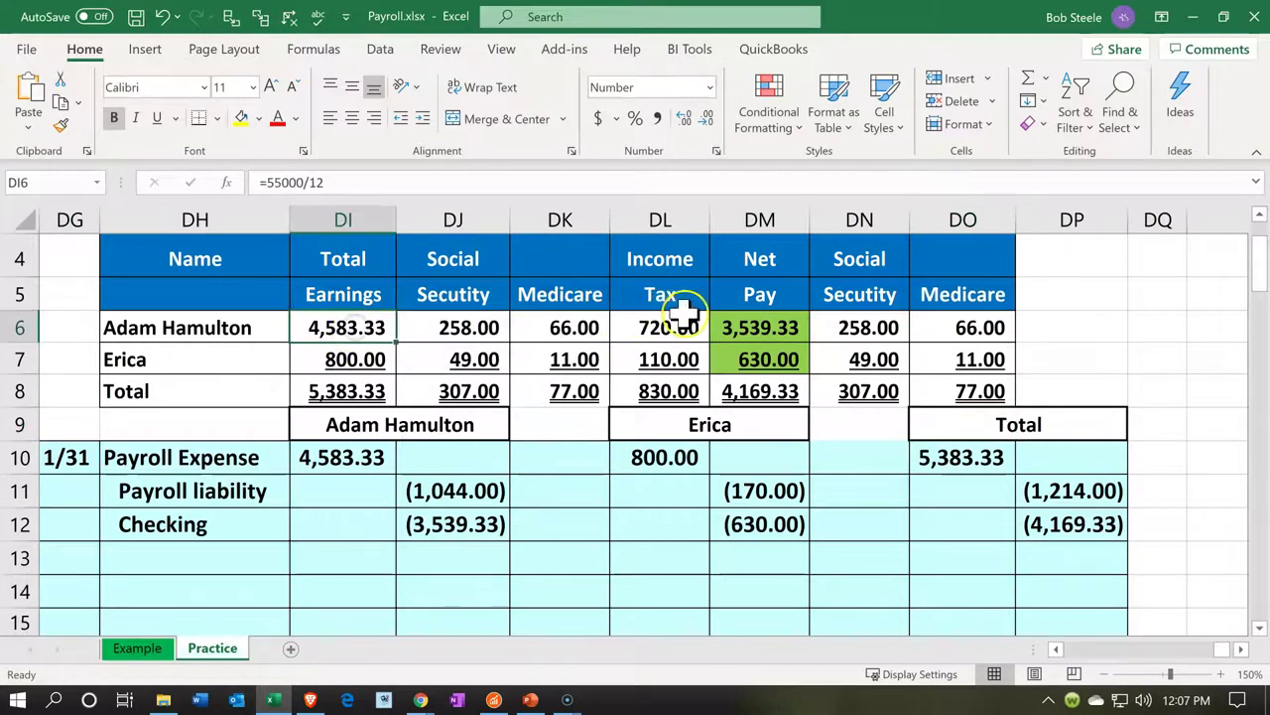
click(715, 328)
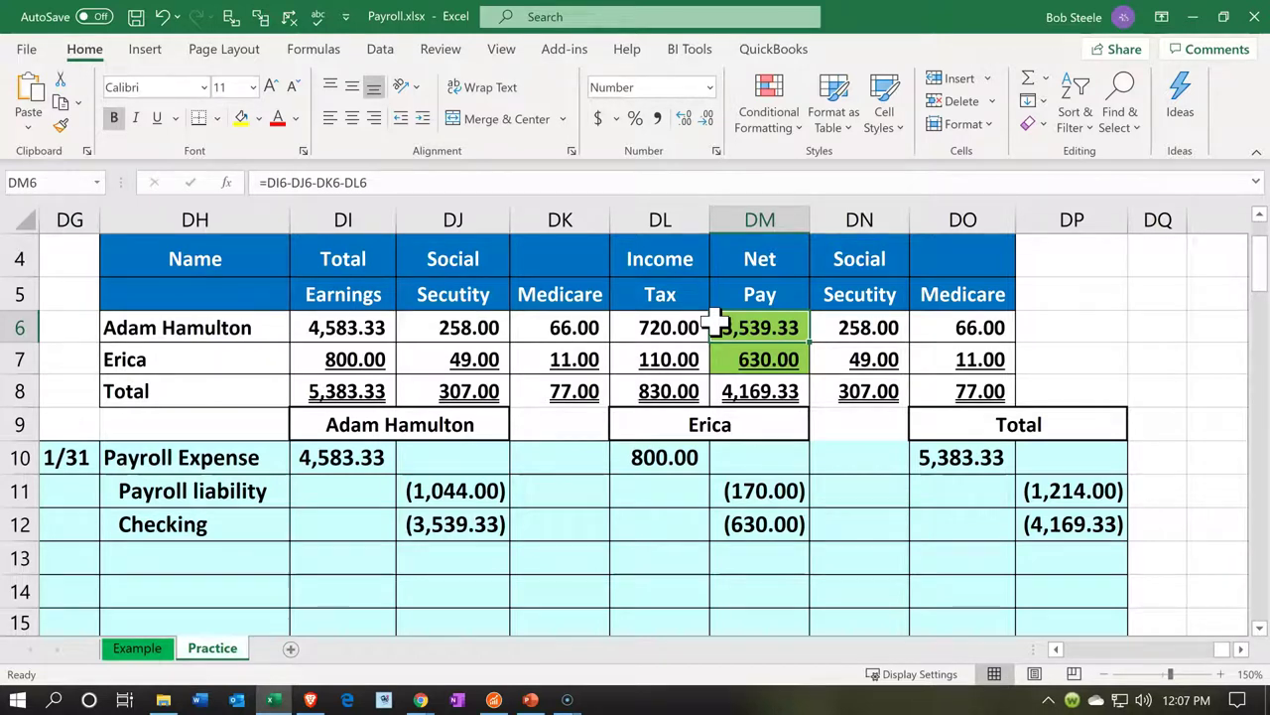
- Label a new journal entry line in DH14 as "Payroll tax expense"
click(116, 589)
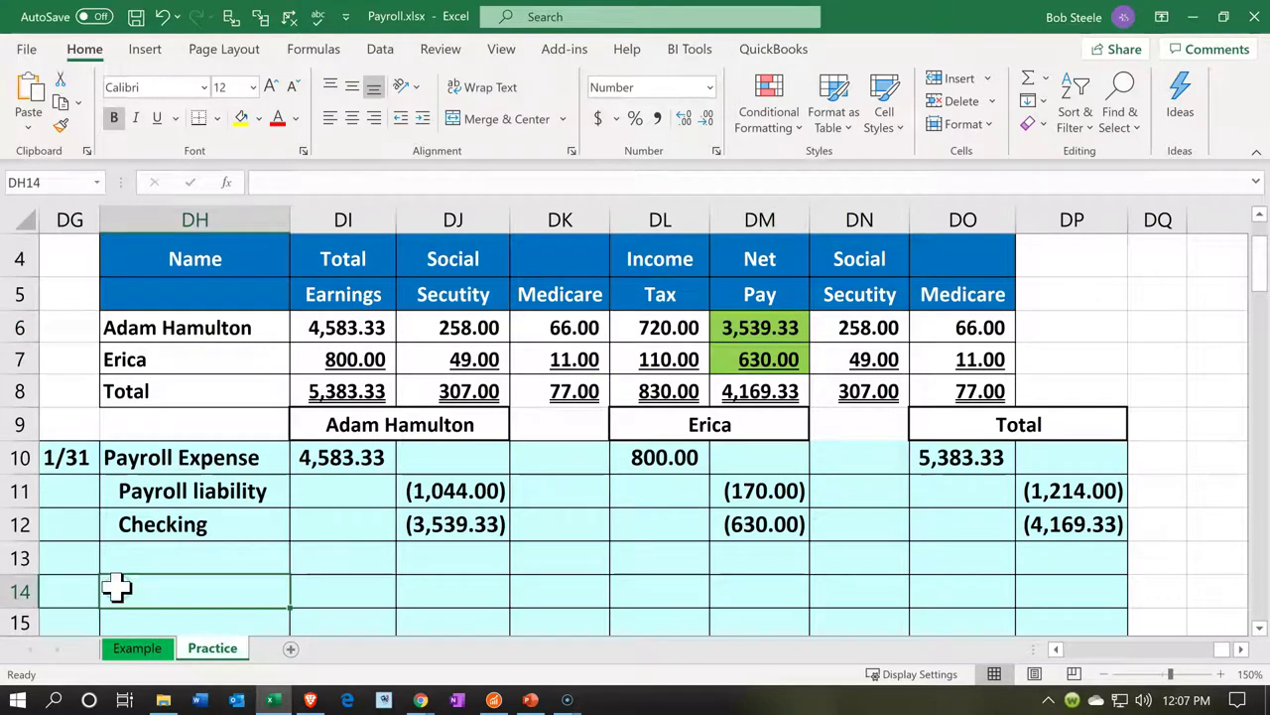
text(P)
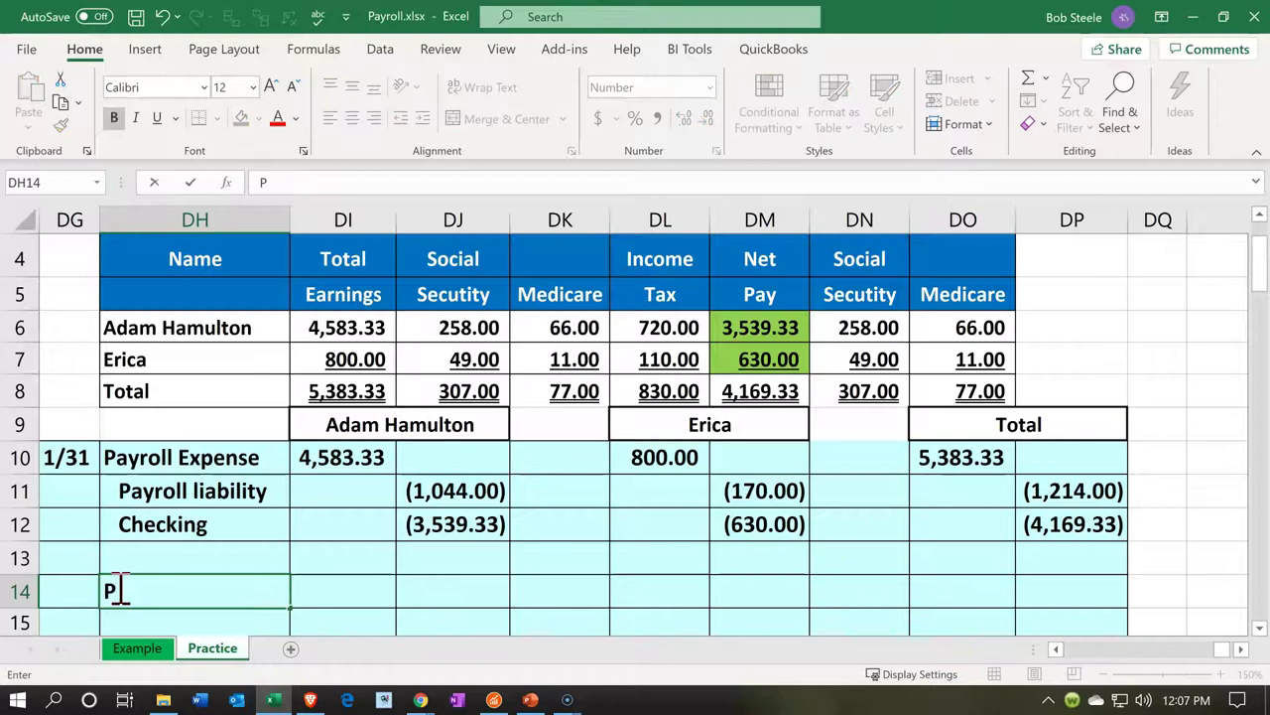
text(ayroll)
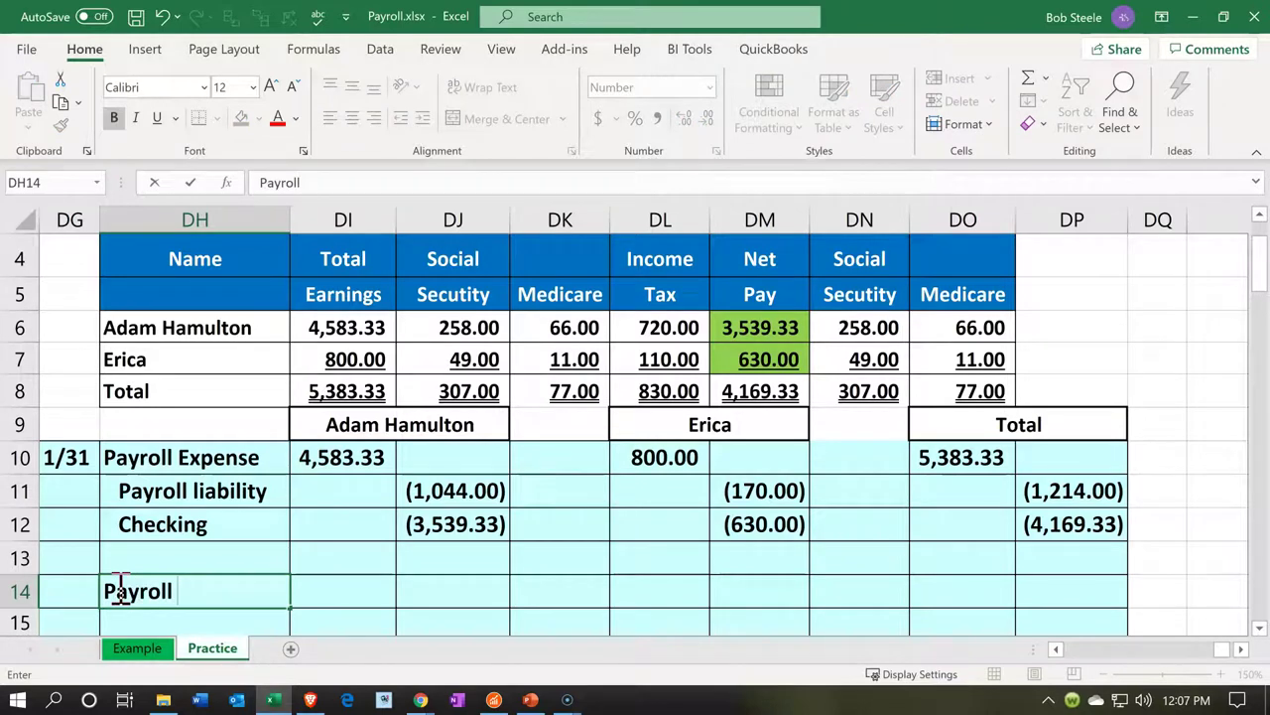
text( tax expehse)
key(BackSpace)
key(BackSpace)
key(BackSpace)
key(BackSpace)
text(ense)
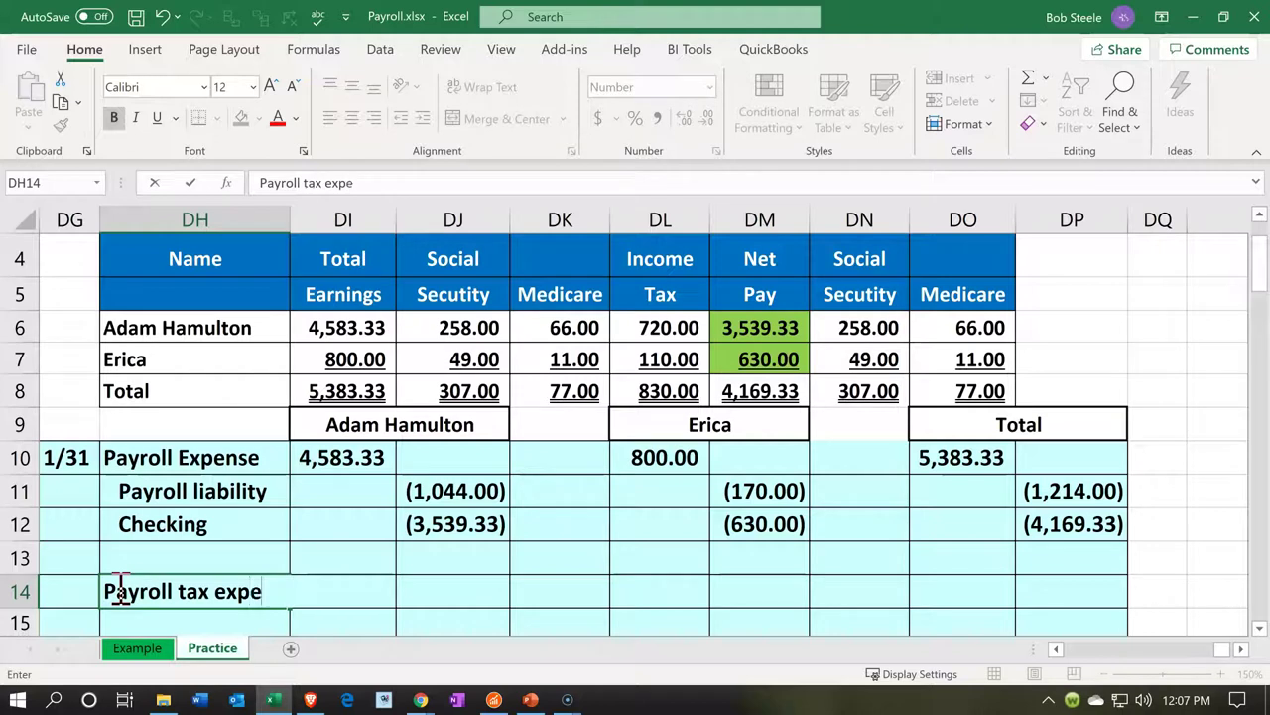
key(Tab)
text(=)
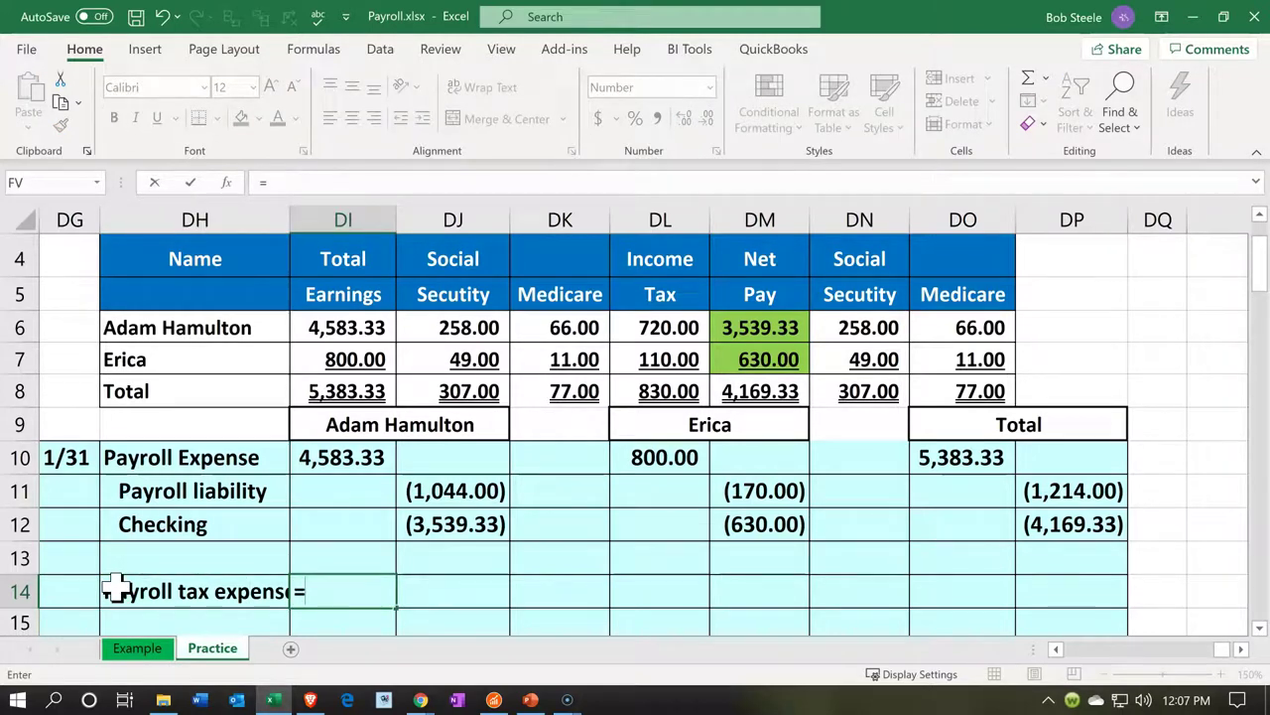
text(sum()
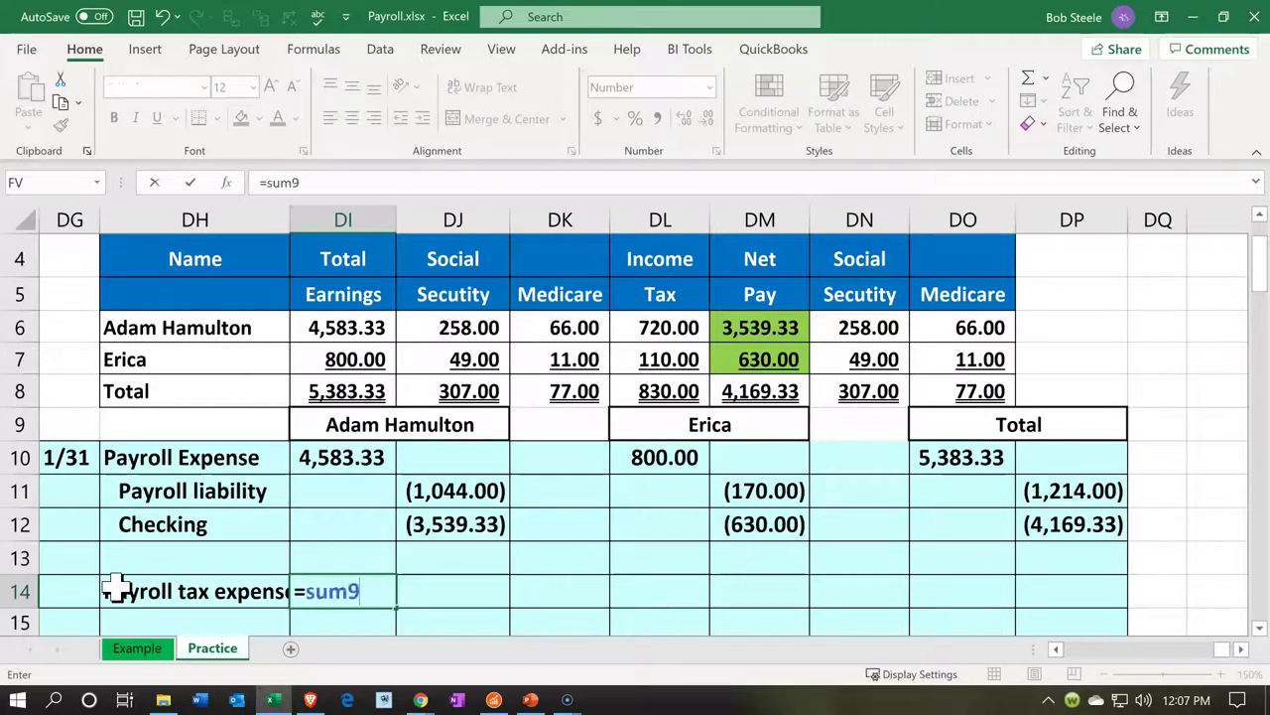
key(Tab)
key(Left)
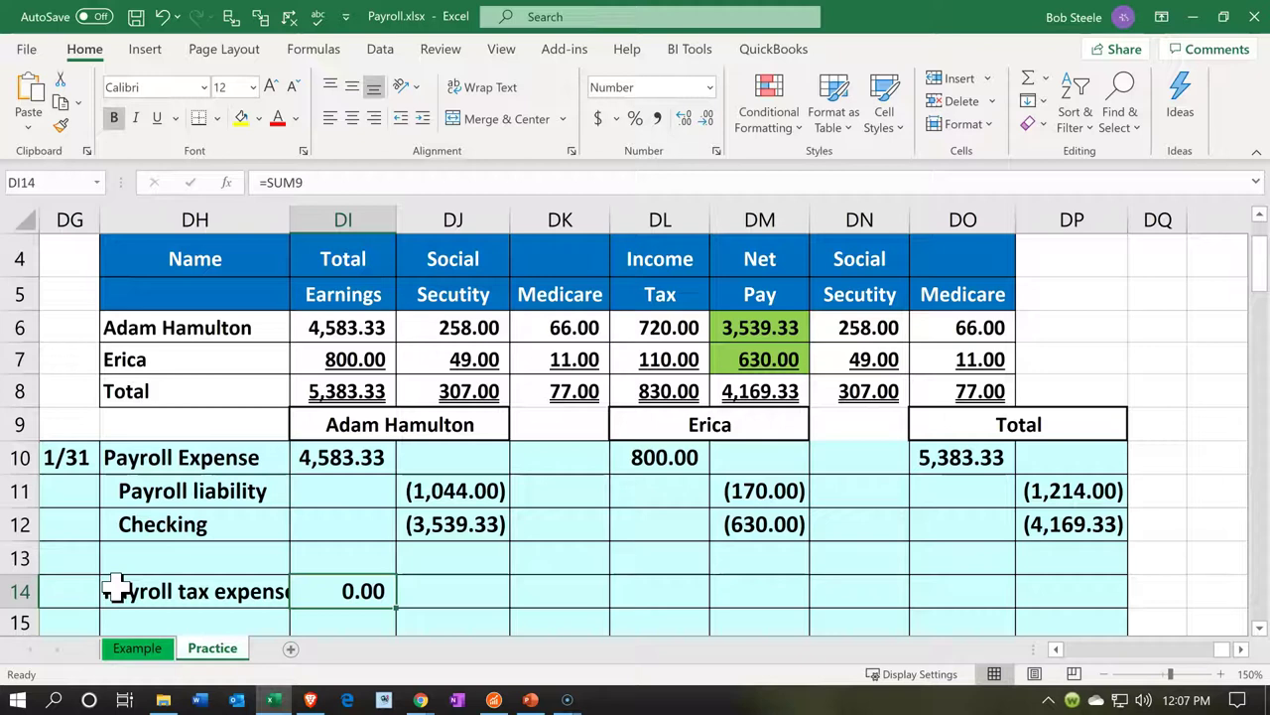
key(Delete)
- Fill in the payroll tax expense debit in DO14 under Total with the formula =SUM(DN8:DO8)
key(Right)
key(Right)
key(Right)
key(Right)
key(Right)
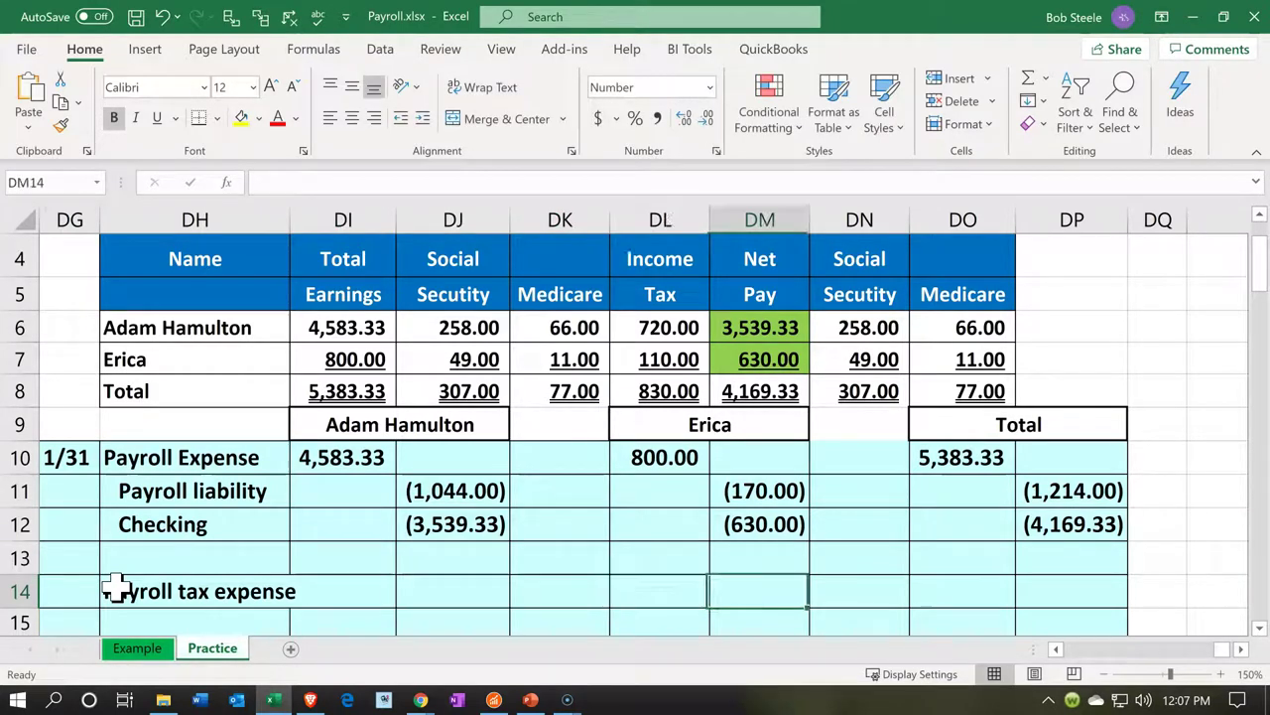
key(Right)
text(=)
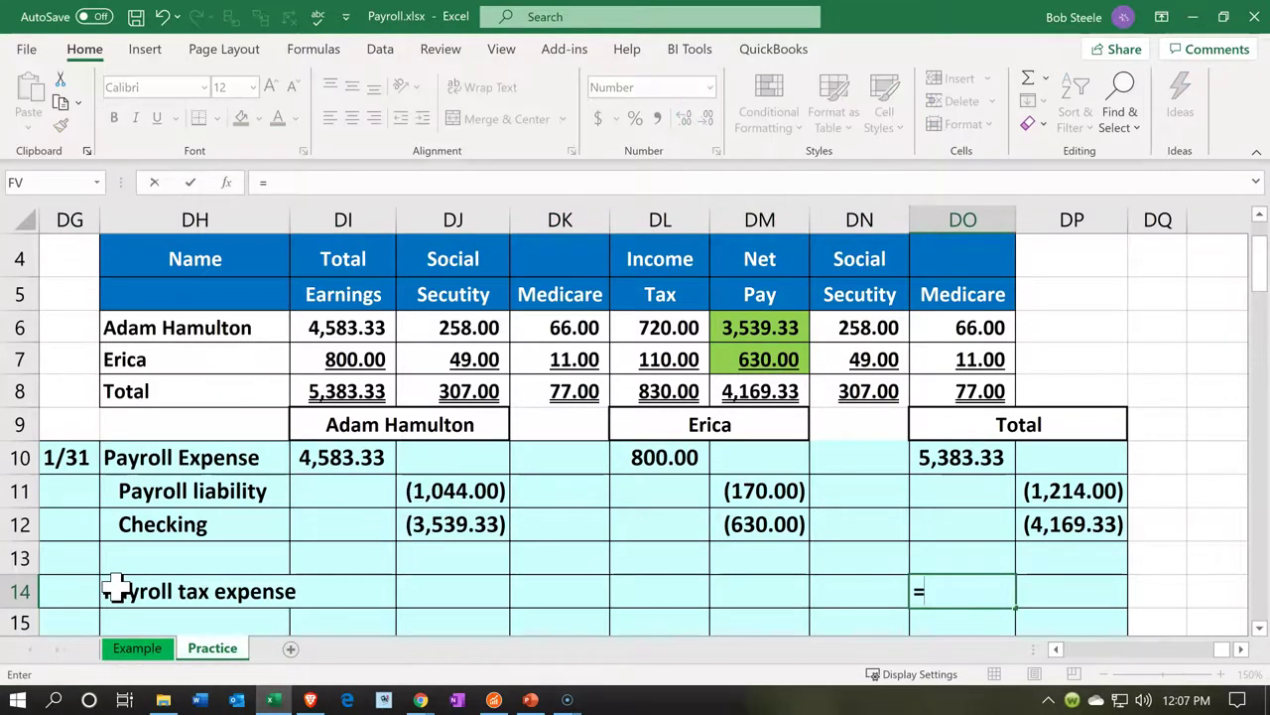
text(sum()
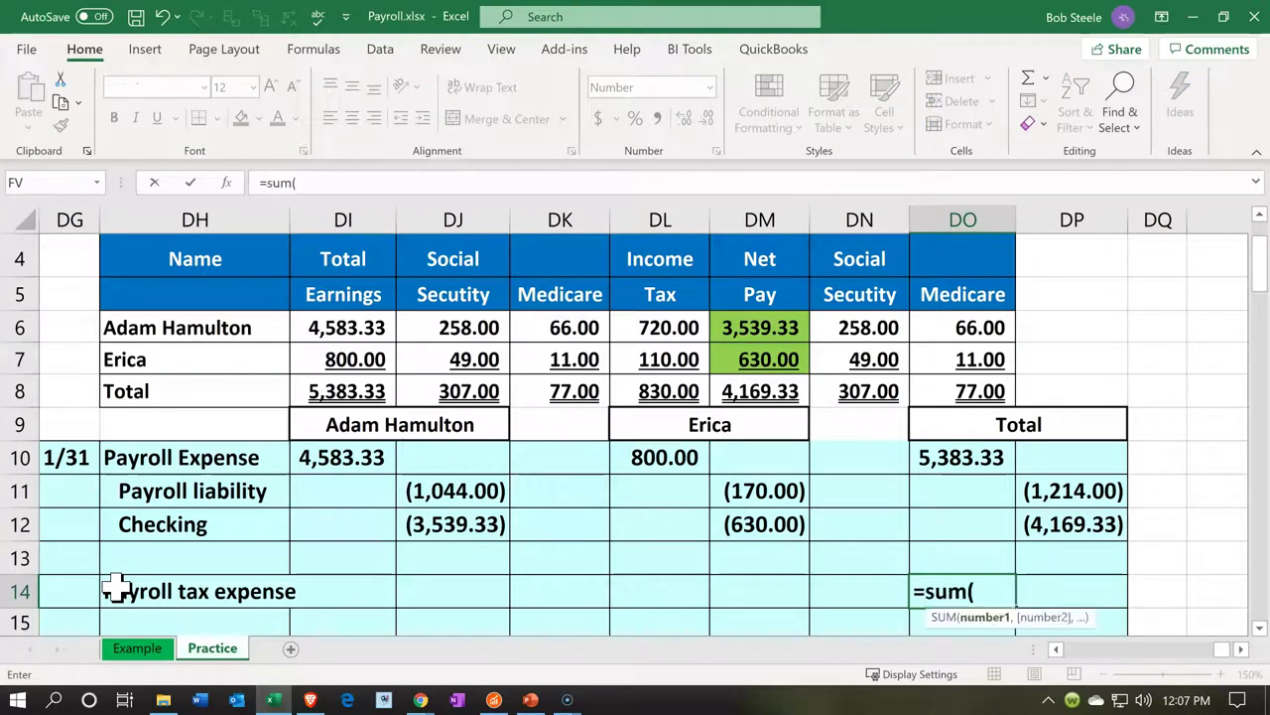
key(Up)
key(Up)
key(Up)
key(Up)
key(Up)
key(Up)
key(Left)
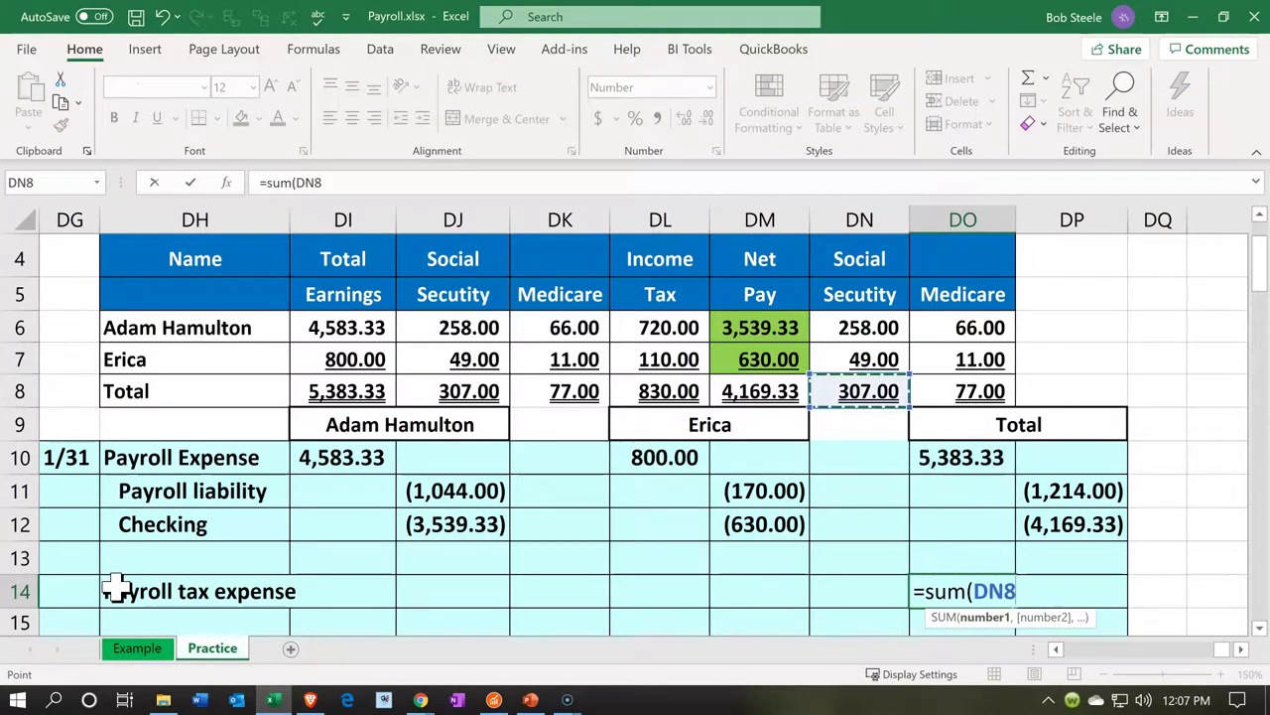
key(shift+Right)
key(Return)
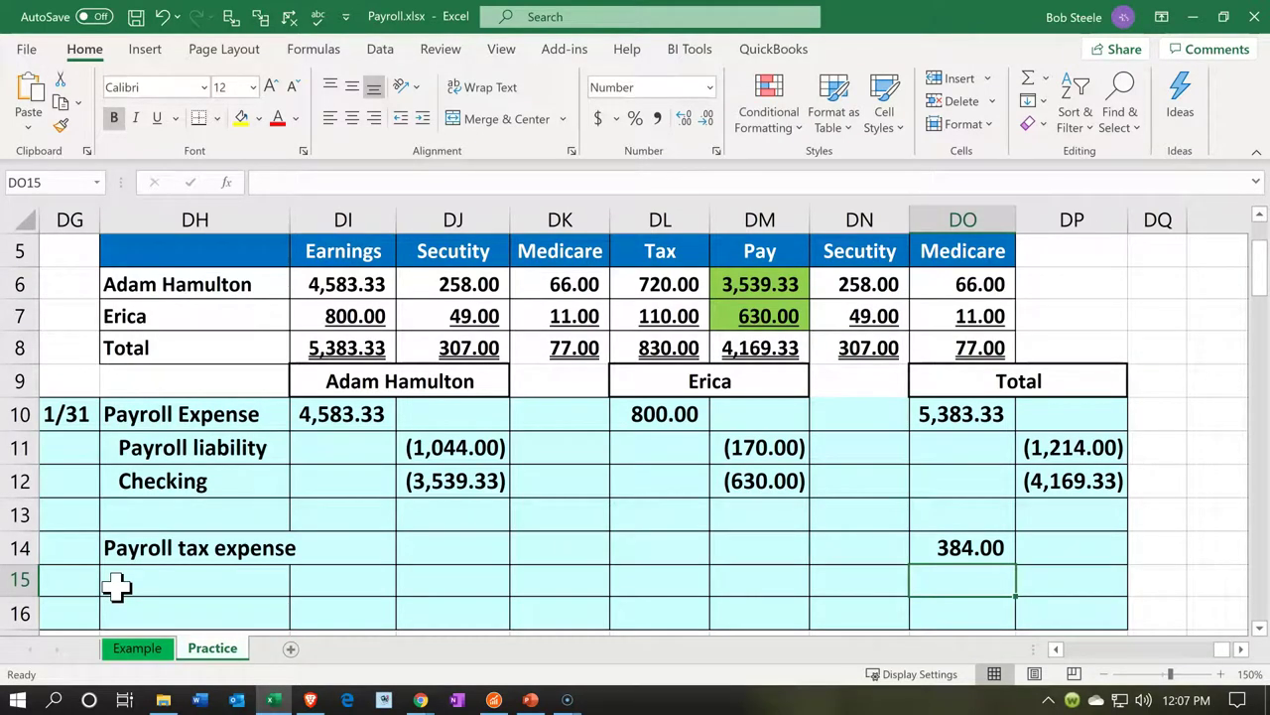
- Label the credit line in DH15 as Payroll liability by referencing the existing label in DH11
key(Left)
key(Left)
key(Left)
key(Left)
key(Left)
key(Left)
key(Left)
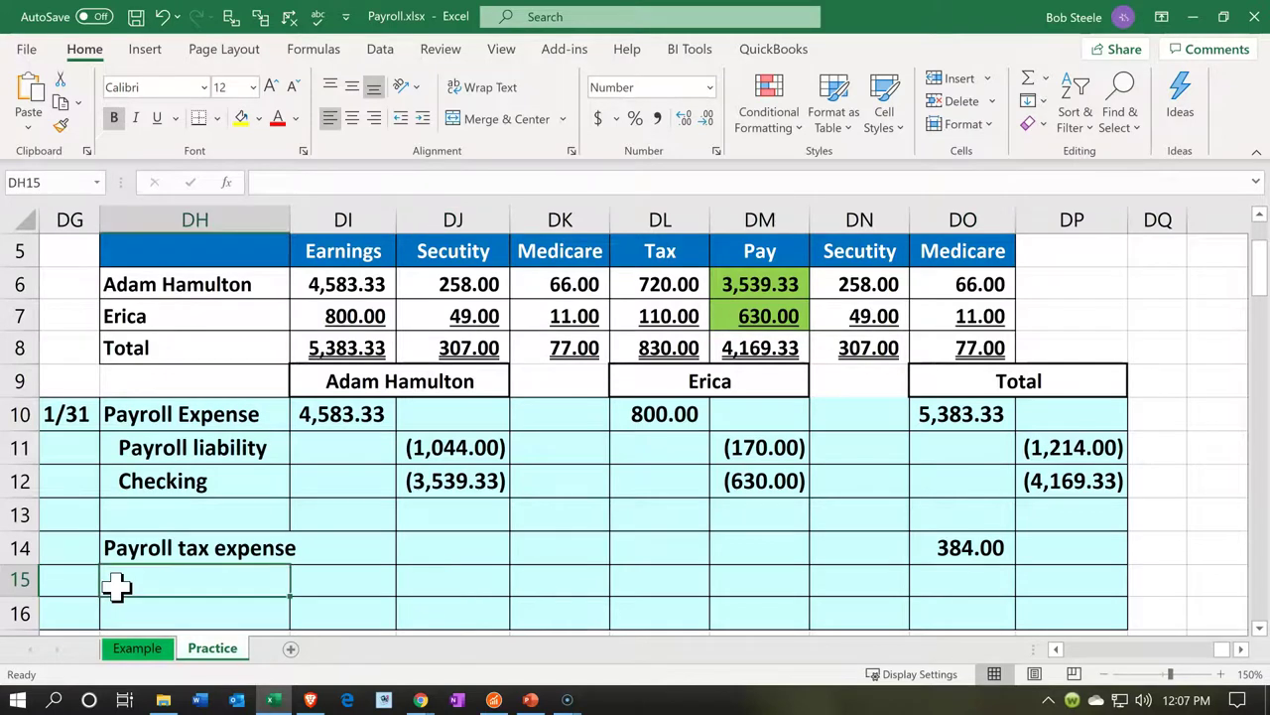
text(+)
key(Up)
key(Up)
key(Up)
key(Up)
key(Return)
- Fill in the payroll liability credit in DP15 under Total as the negative of the payroll tax expense in DO14
key(Right)
key(Right)
key(Right)
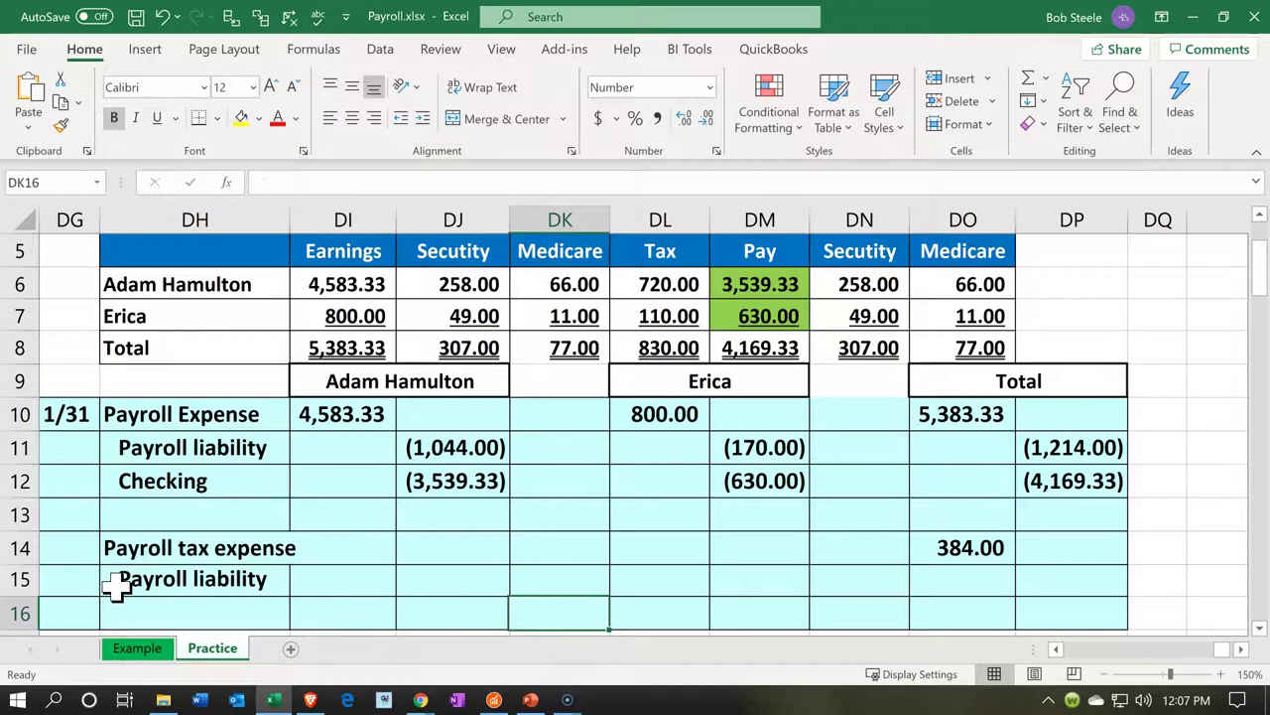
key(Up)
key(Right)
key(Right)
key(Right)
key(Right)
key(Right)
text(-)
key(Left)
key(Up)
key(Return)
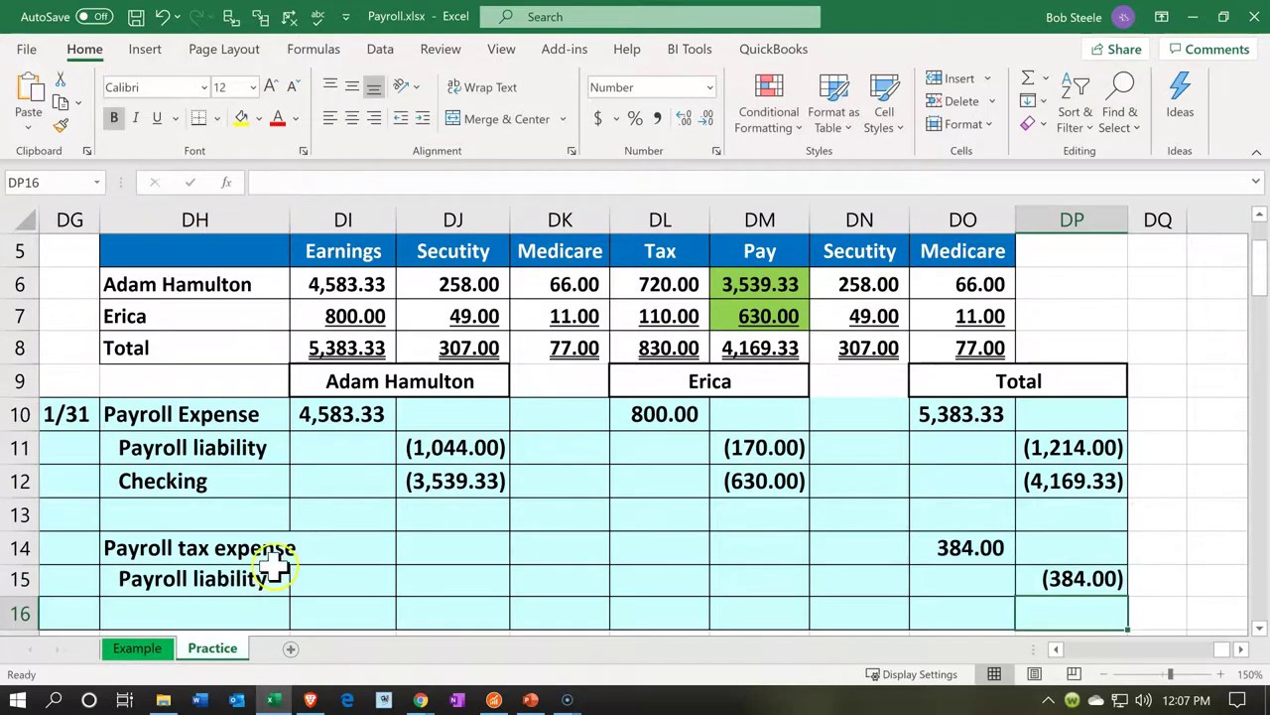
- Examine how the first employee's earnings and withholdings relate to the payroll expense and payroll tax expense entries
click(963, 556)
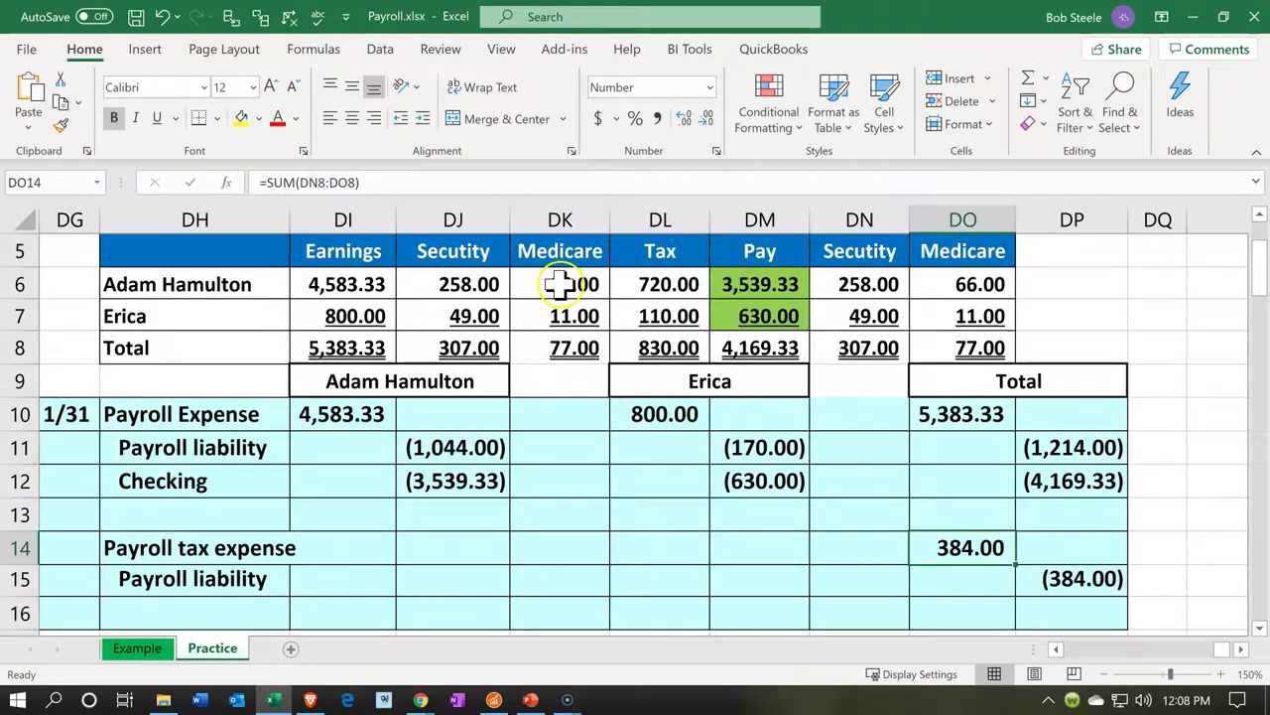
drag(490, 286, 623, 280)
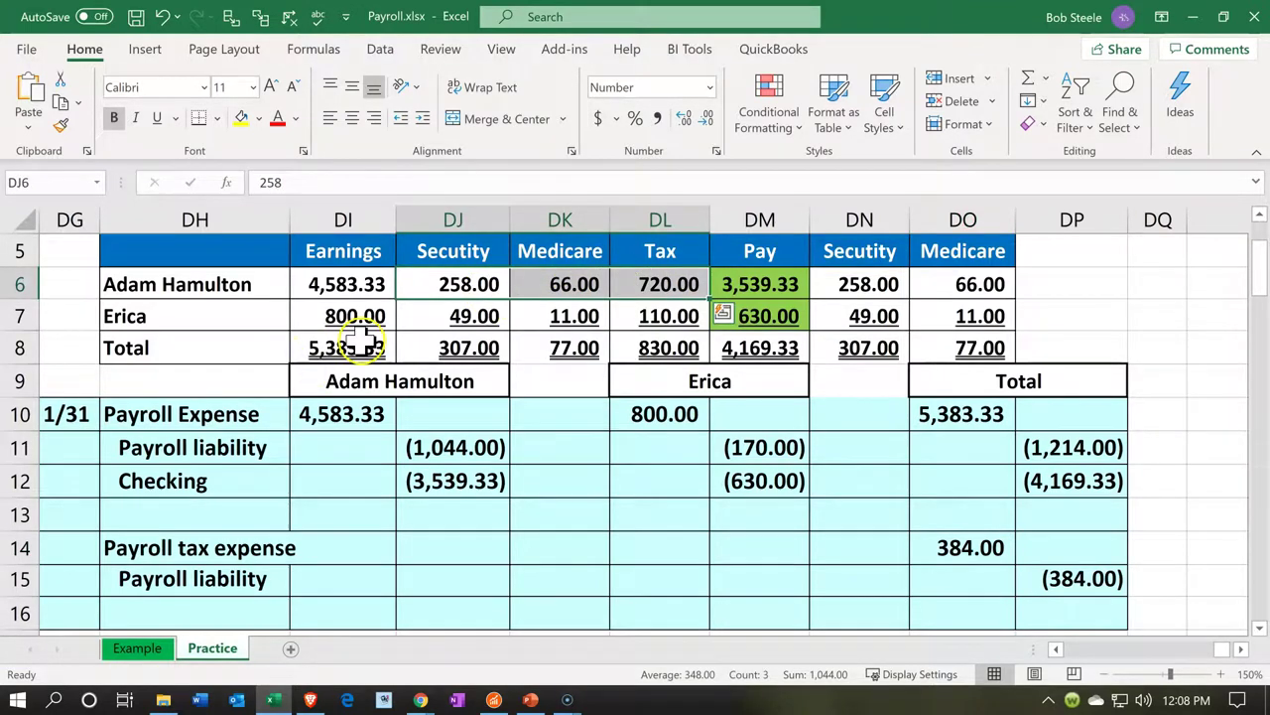
click(273, 415)
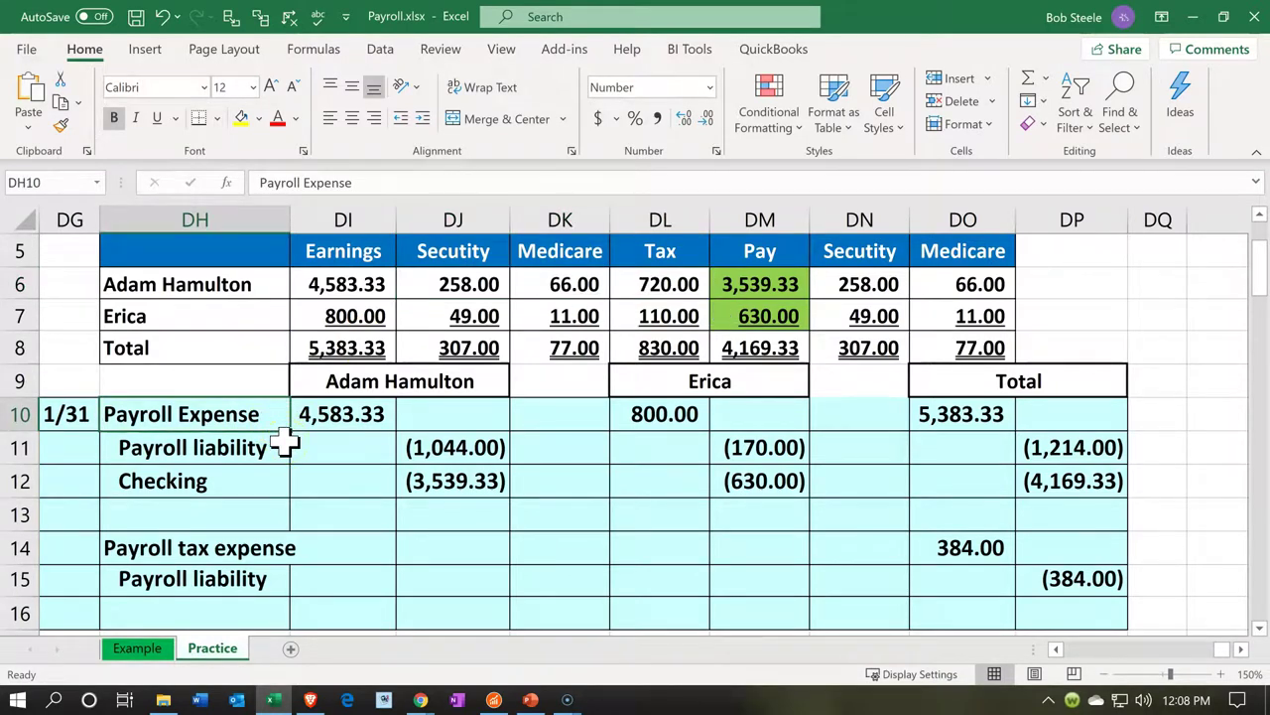
click(243, 415)
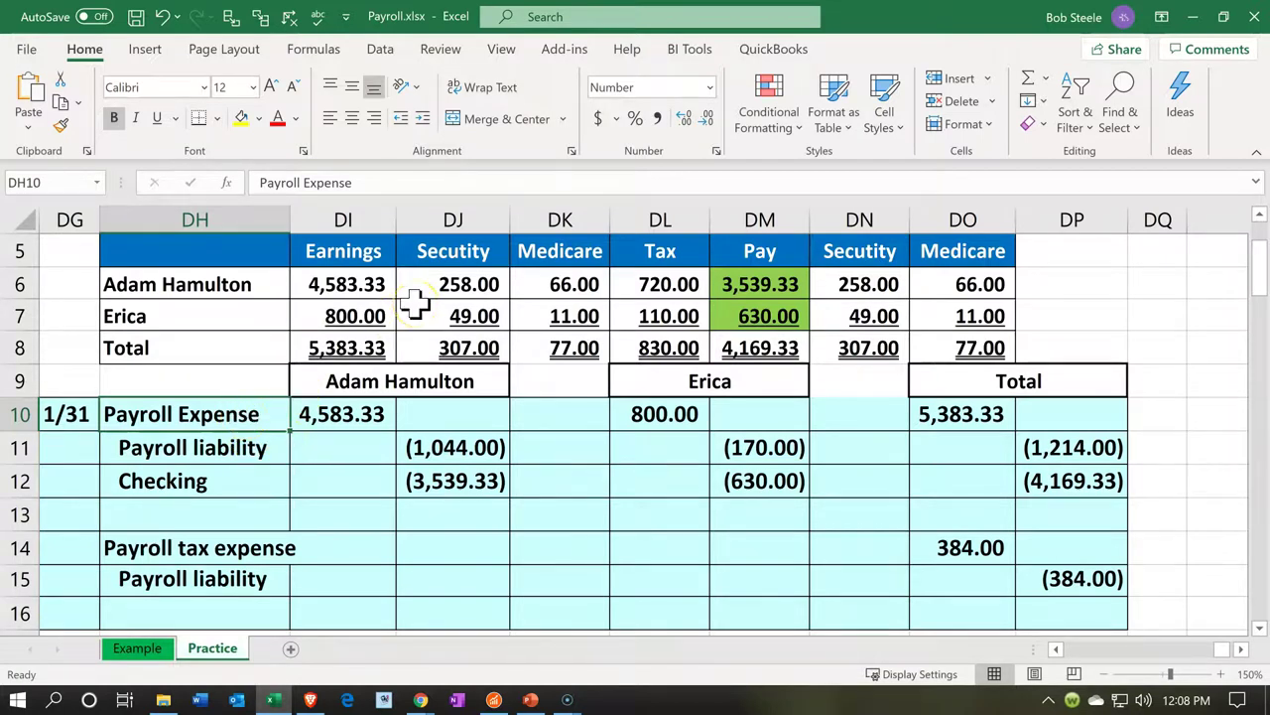
drag(443, 272, 623, 284)
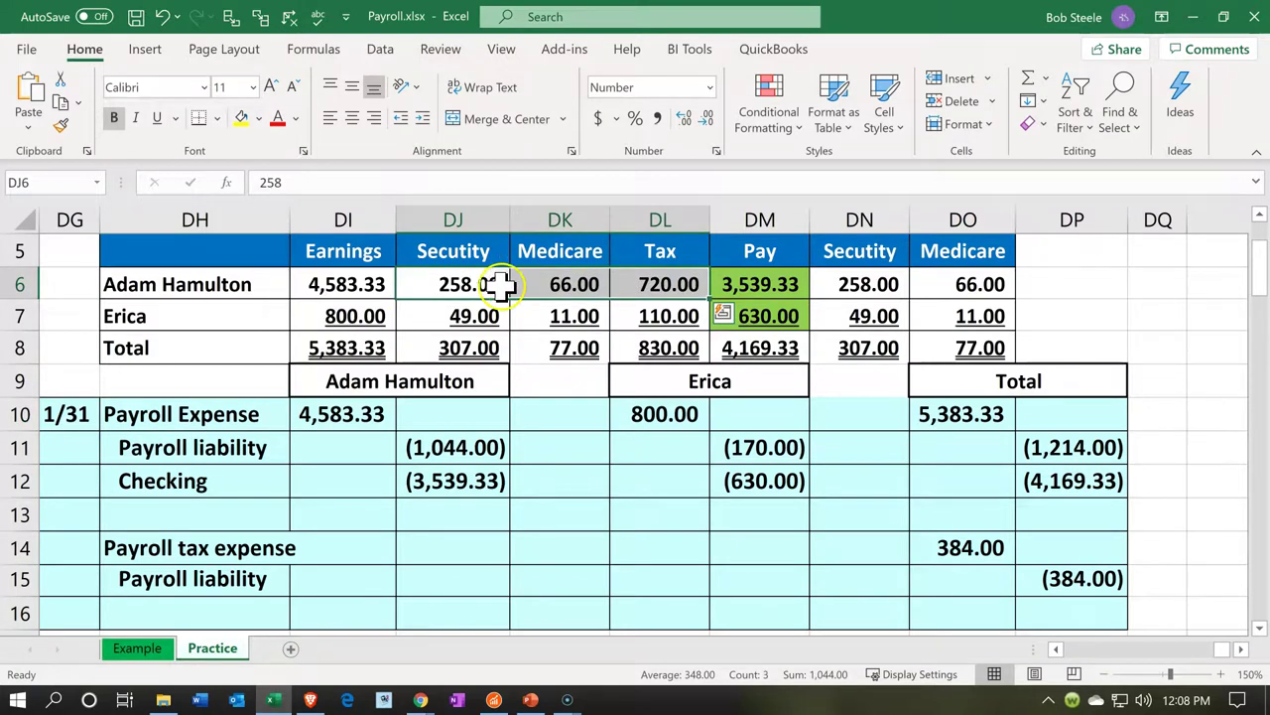
click(369, 285)
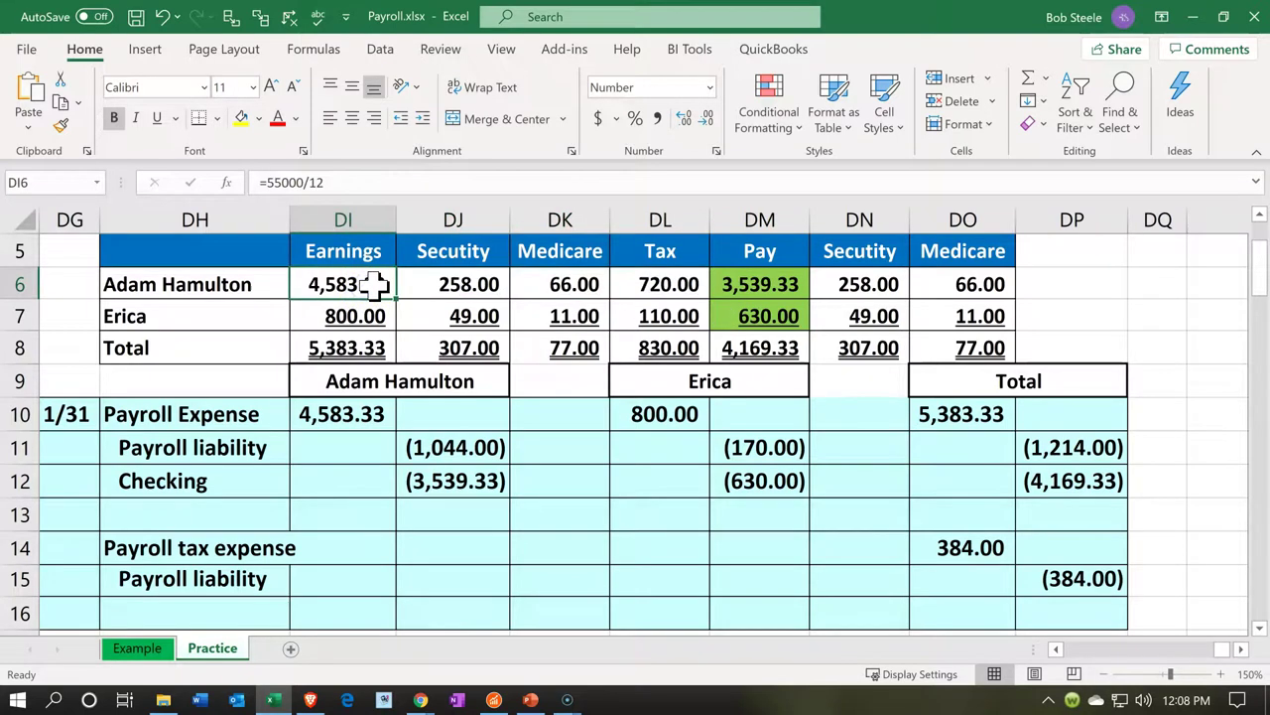
click(348, 421)
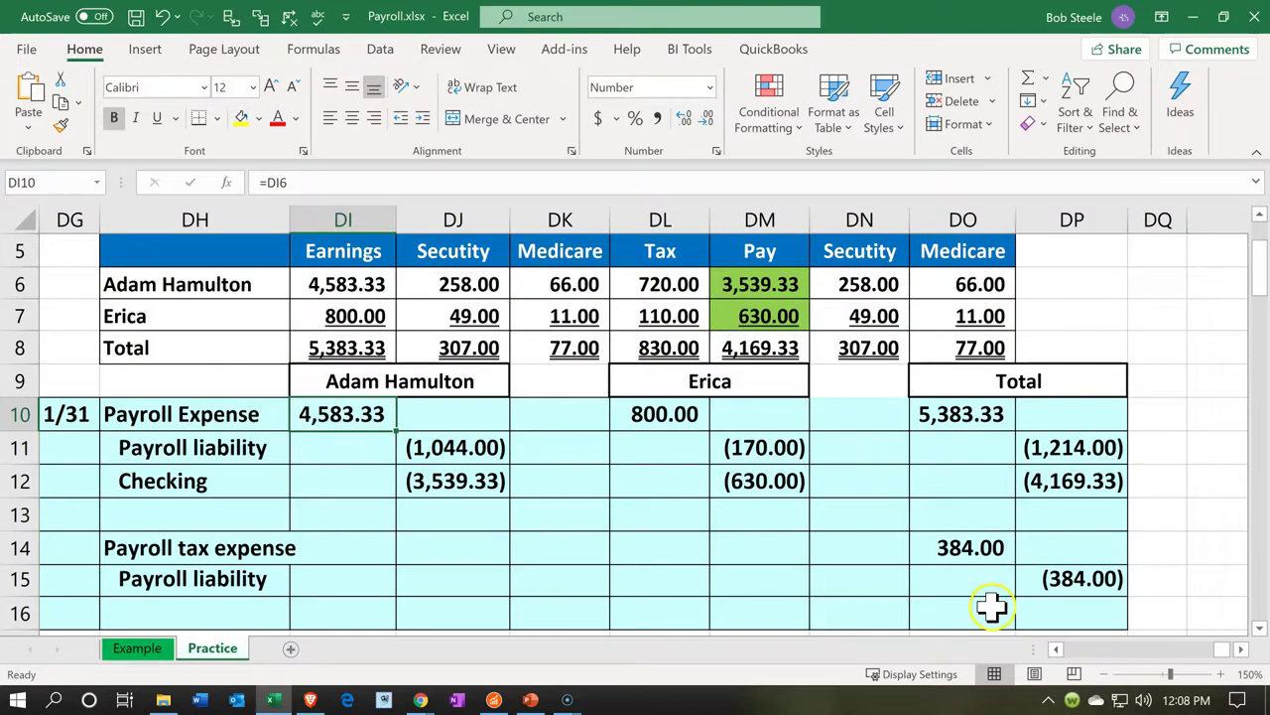
click(982, 556)
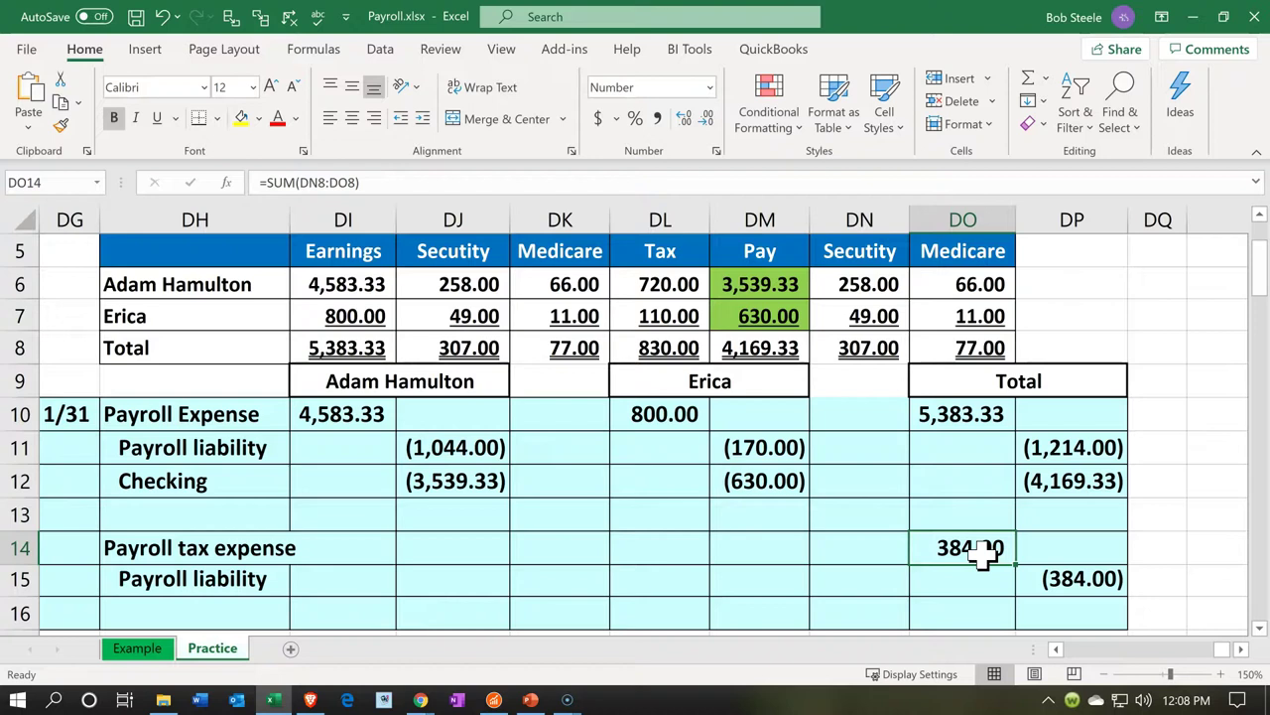
click(1059, 285)
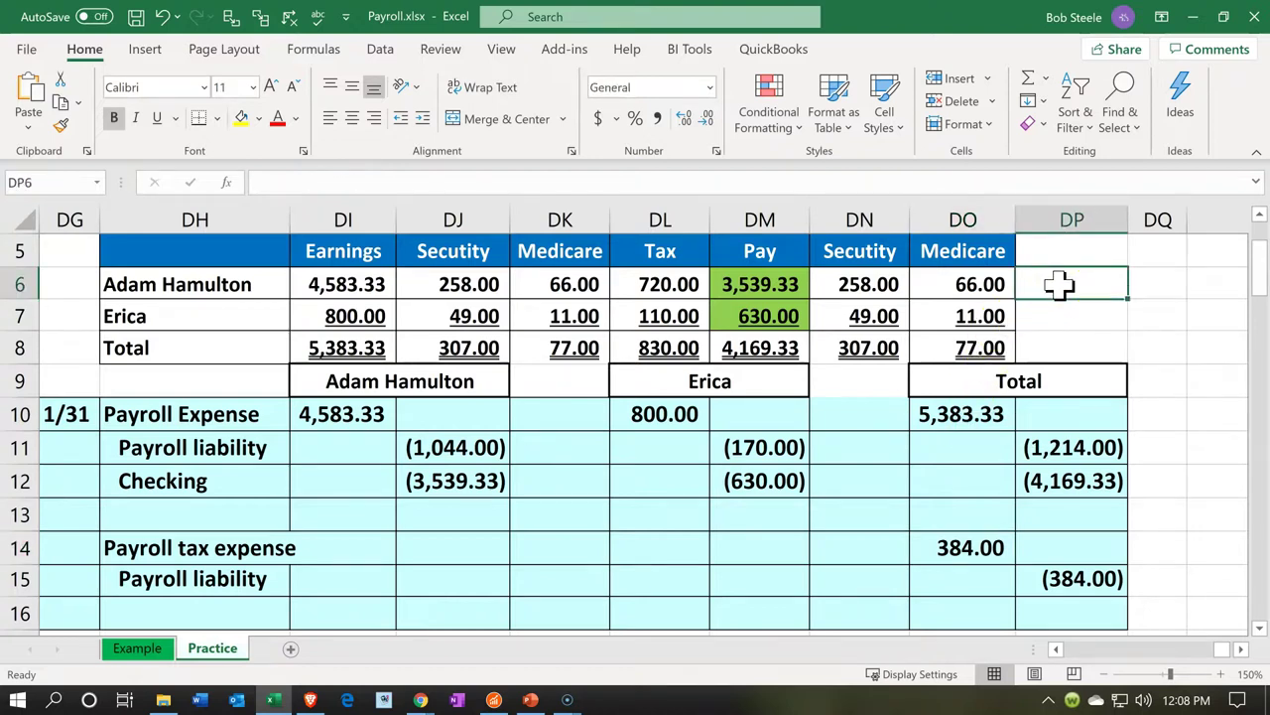